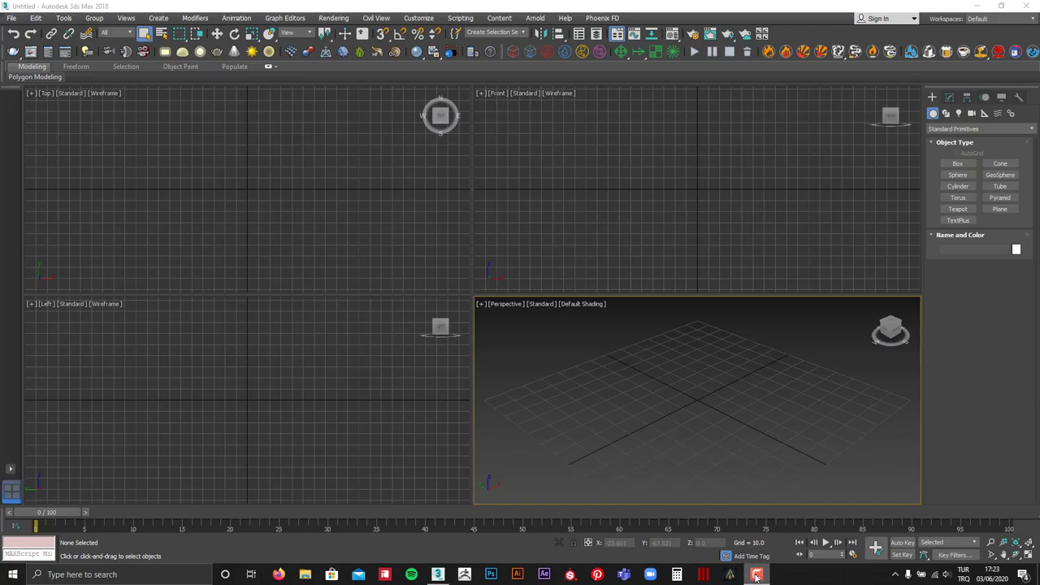
- Draw a sphere on the grid, then delete it
left_click(756, 575)
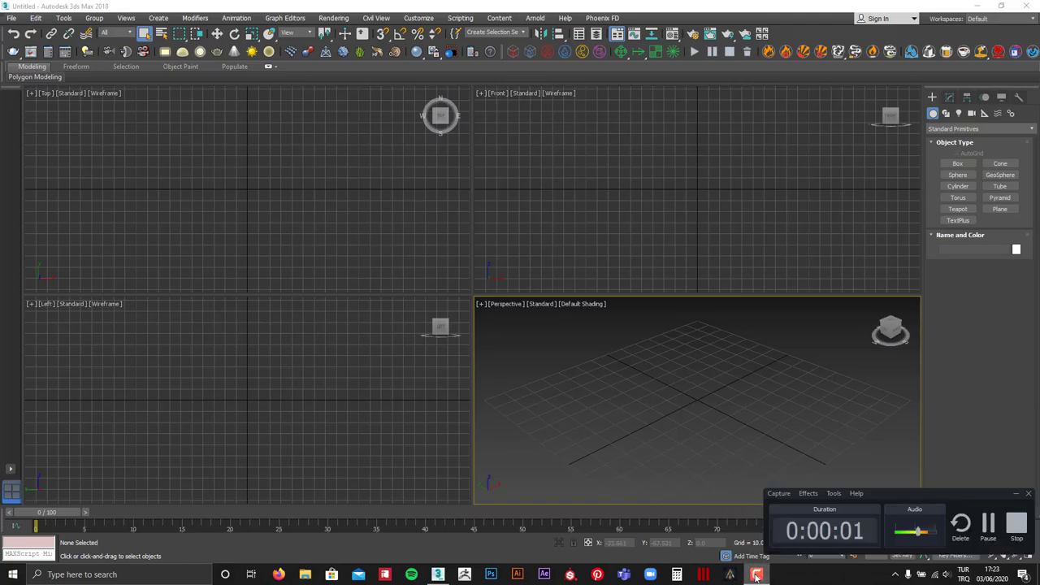
left_click(756, 574)
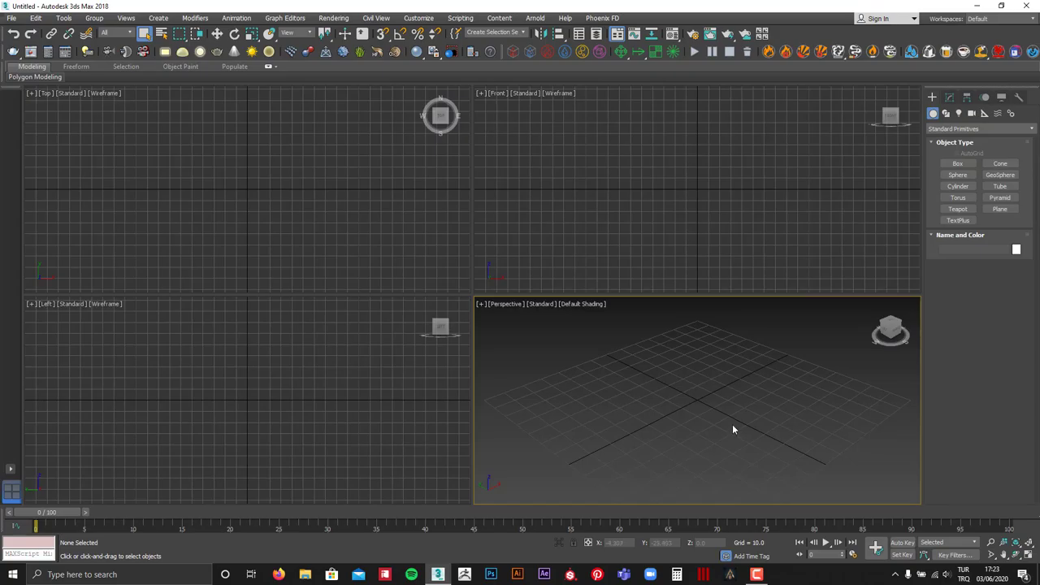
left_click(957, 176)
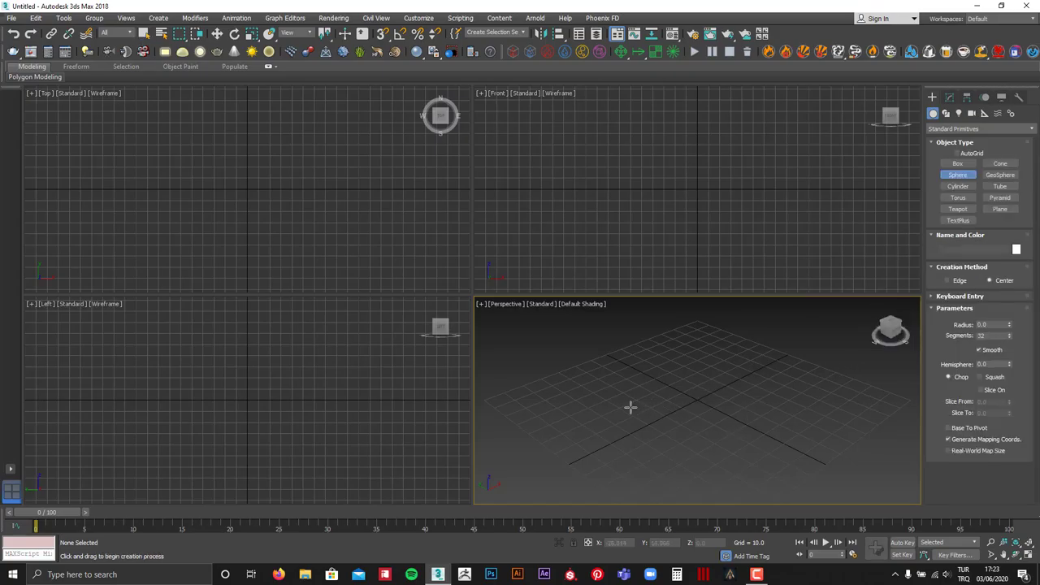
left_click_drag(631, 407, 699, 382)
right_click(722, 374)
key("Delete")
- Draw a cylinder in the Perspective view and maximize that viewport
left_click(958, 187)
left_click_drag(618, 404, 680, 407)
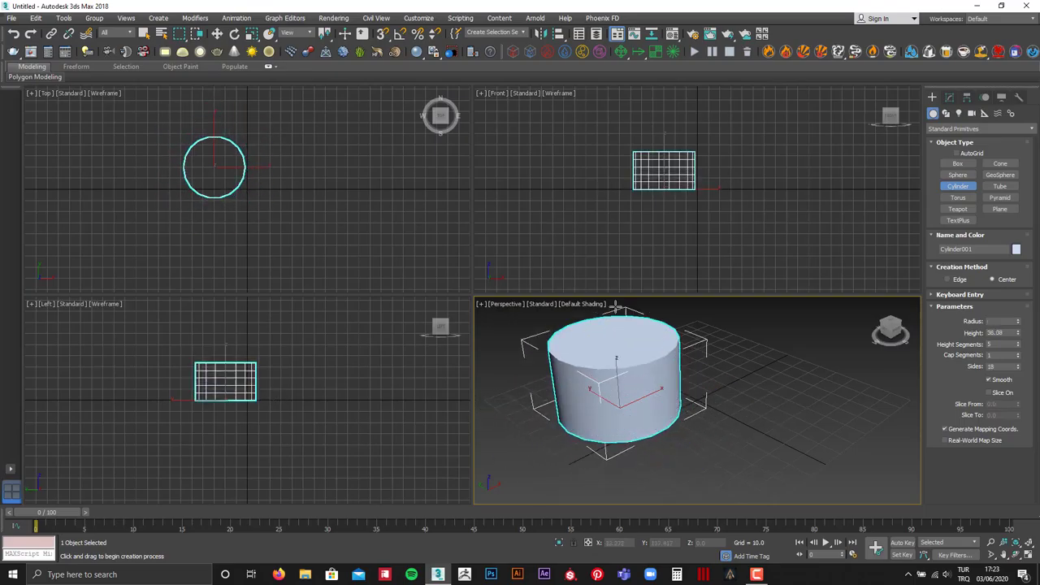
left_click(616, 337)
key("alt+w")
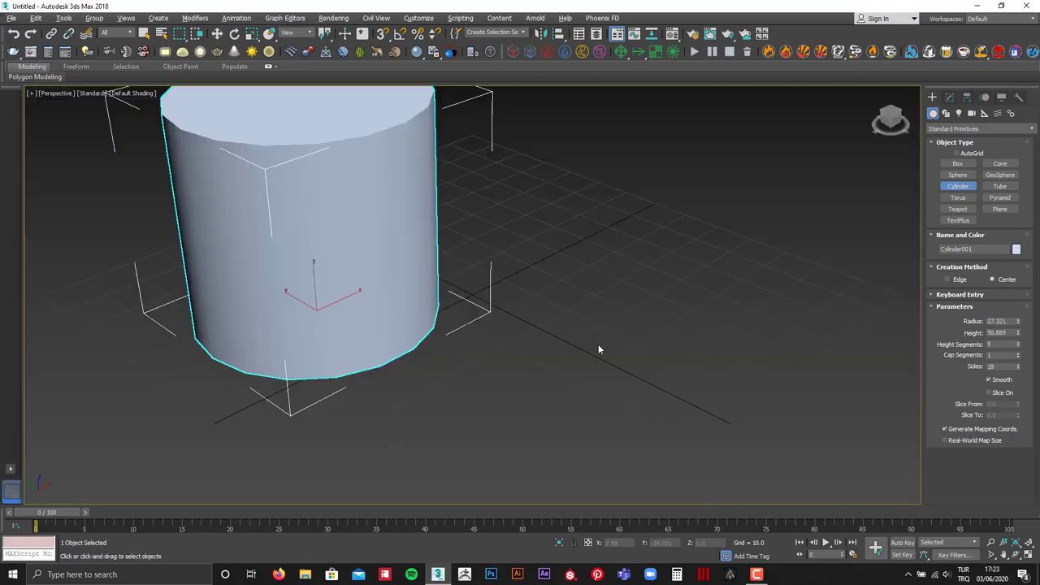
right_click(577, 344)
scroll(500, 337, "down", 3)
- Turn on Edged Faces and set the cylinder's radius to 20 and height to 100
key("w")
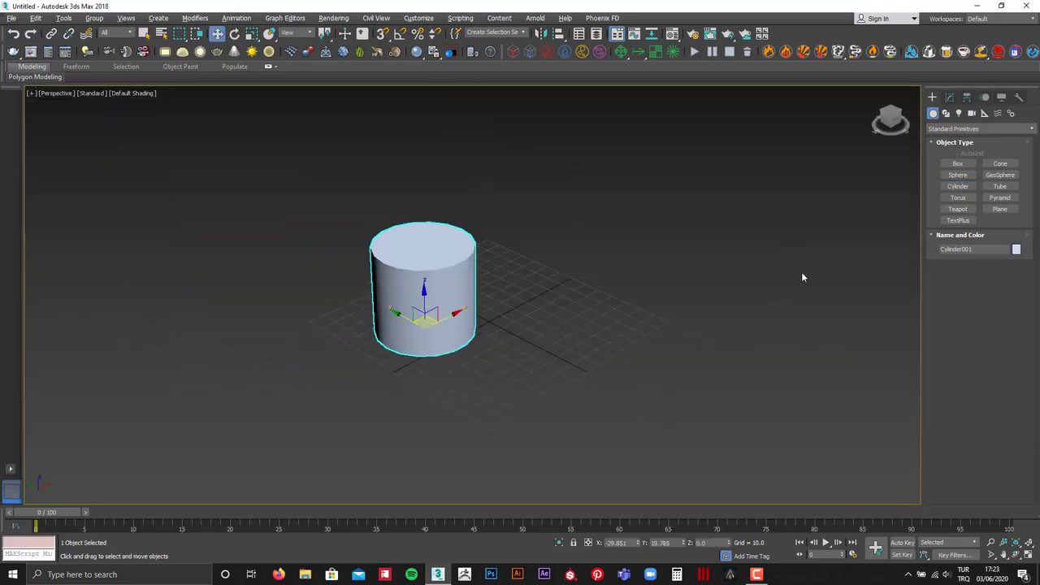
left_click(950, 96)
key("F4")
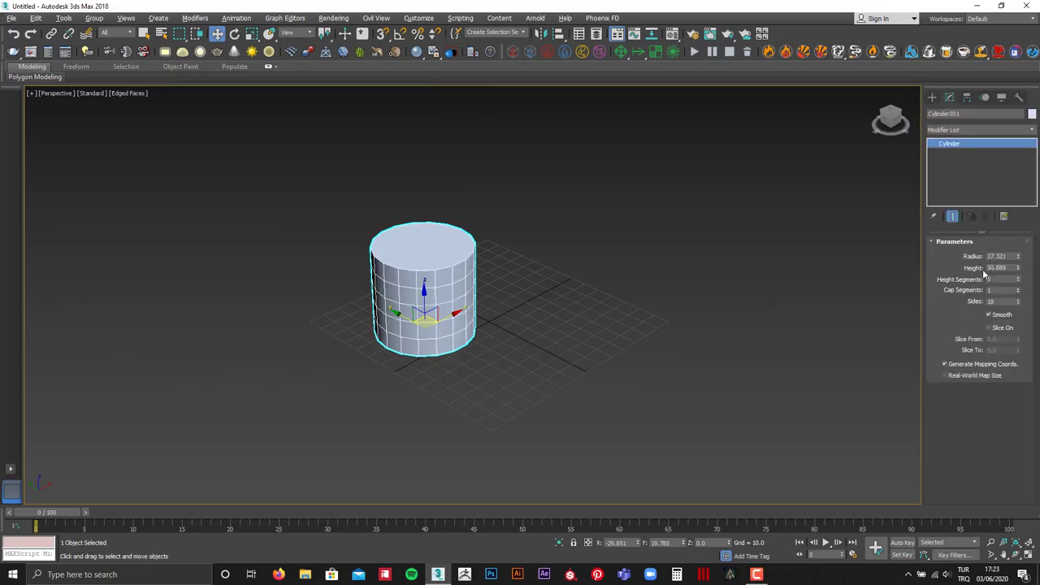
double_click(998, 256)
type("20")
key("Tab")
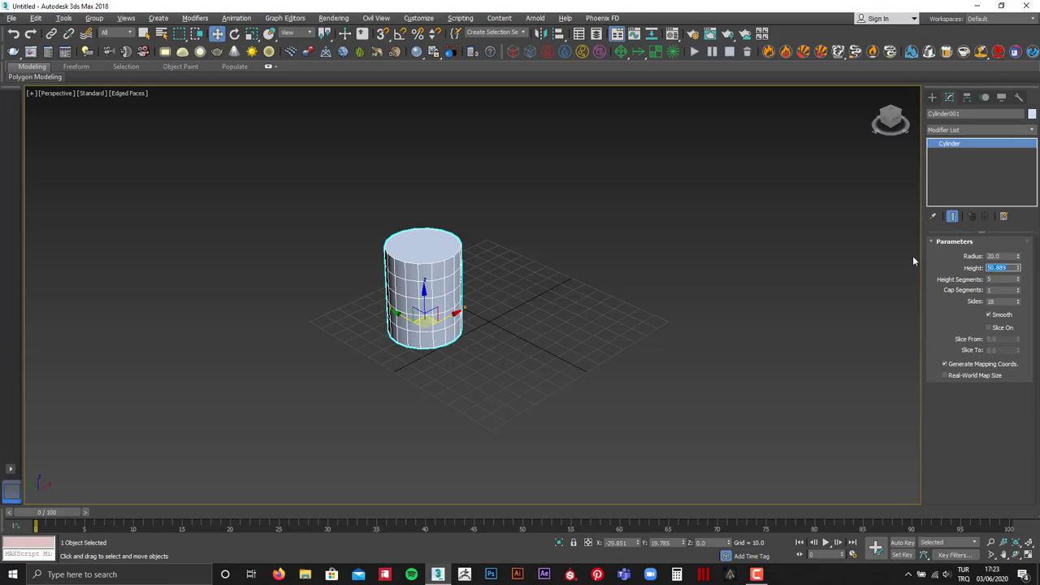
type("100")
key("Return")
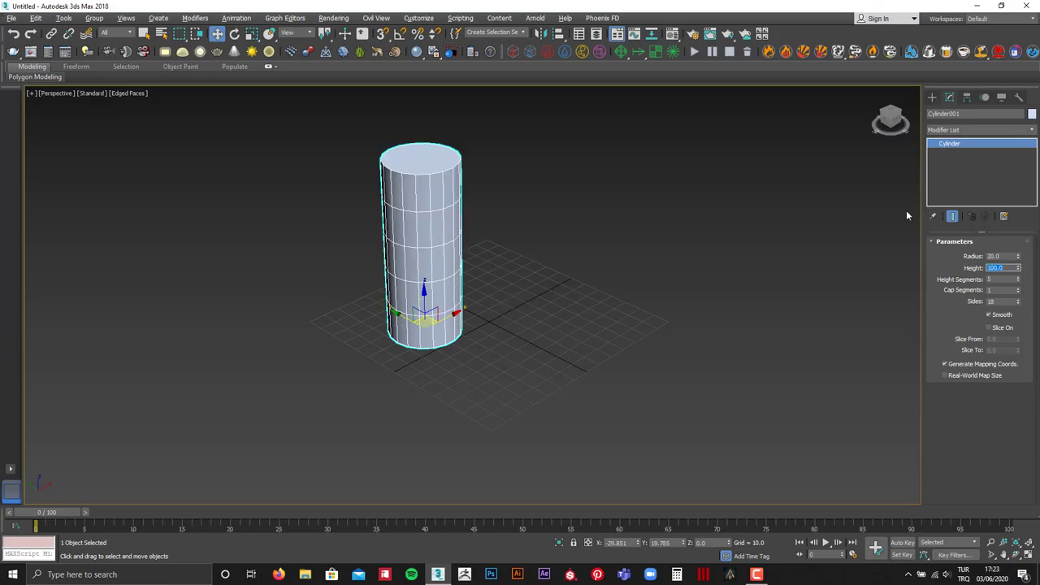
- Reduce the cylinder's height segments to 1 and set its sides to 30
middle_click_drag(491, 211, 717, 278)
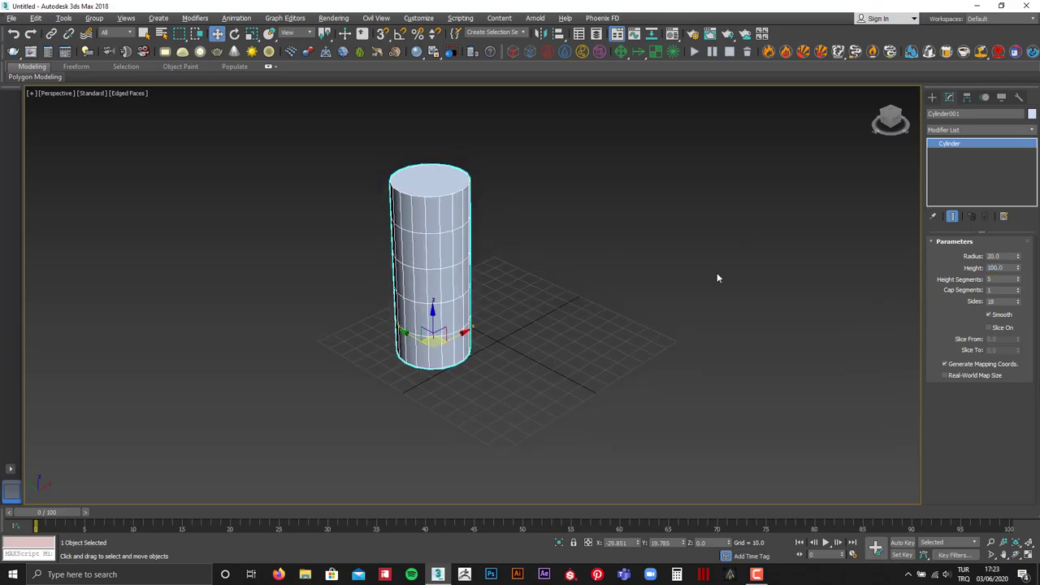
right_click(1019, 281)
double_click(1001, 302)
type("30")
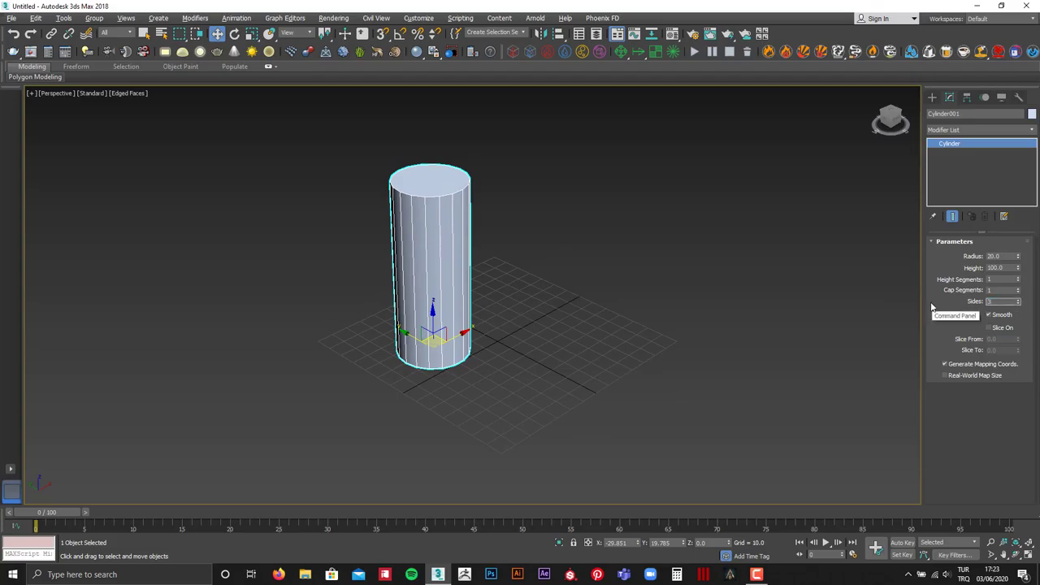
key("Return")
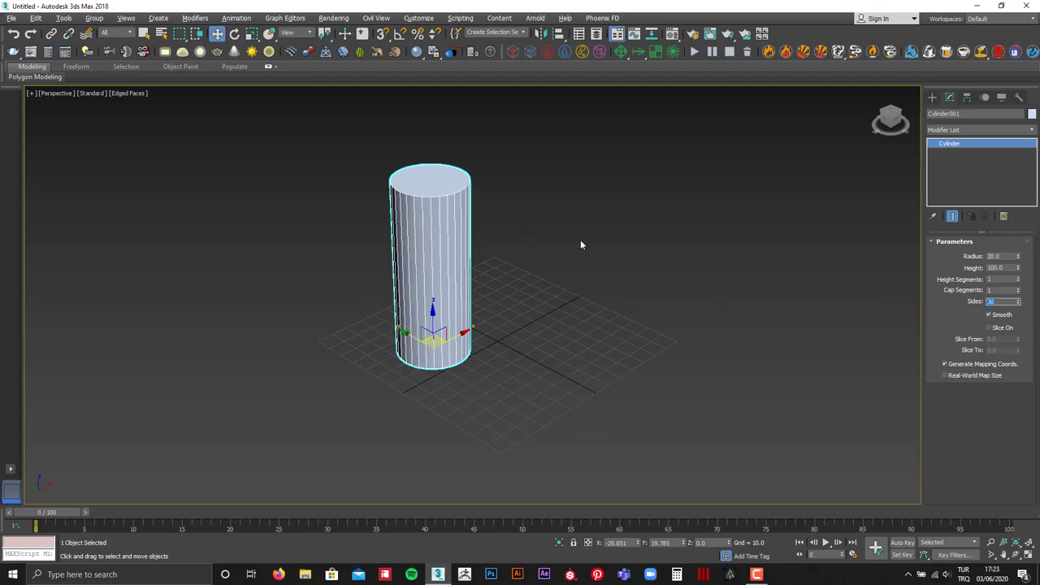
left_click(580, 240)
left_click(463, 230)
- Shift-drag the cylinder to the right to make an independent Copy, Cylinder002
left_click_drag(461, 337, 557, 290, "shift")
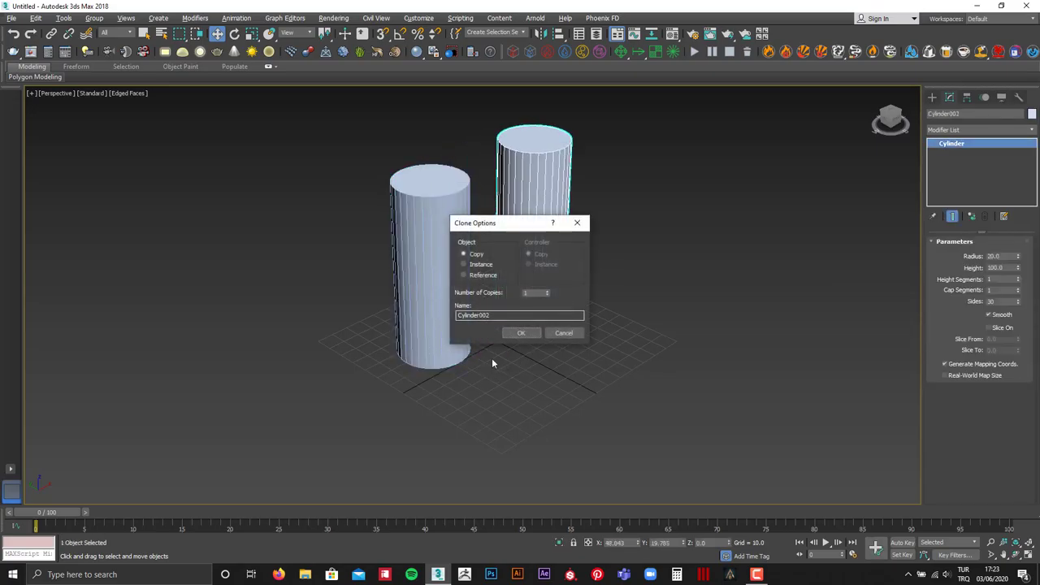
left_click(521, 333)
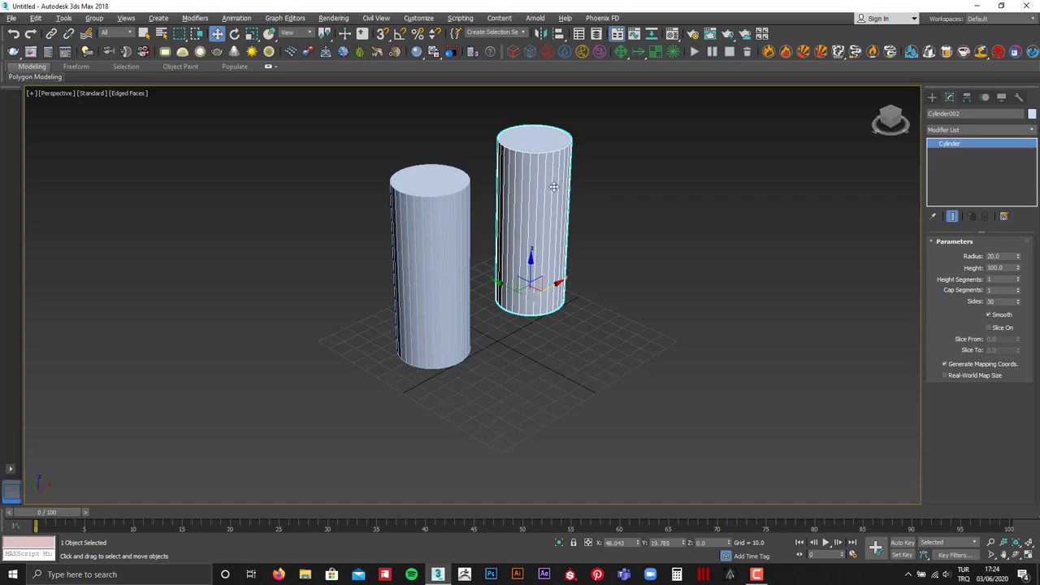
right_click(554, 187)
mouse_move(605, 296)
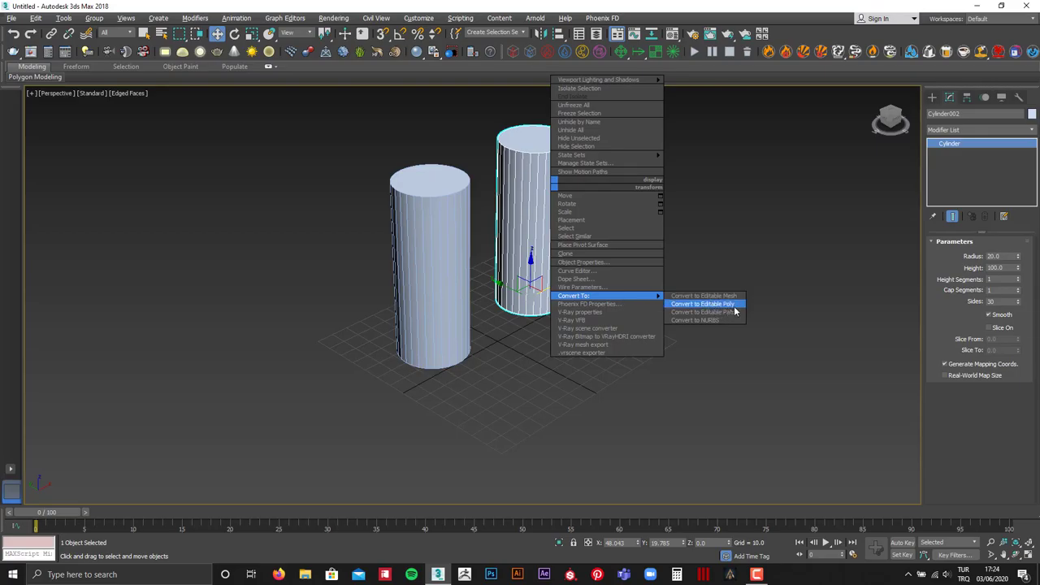
- Convert Cylinder002 to an Editable Poly, leaving Cylinder001 parametric
left_click(704, 304)
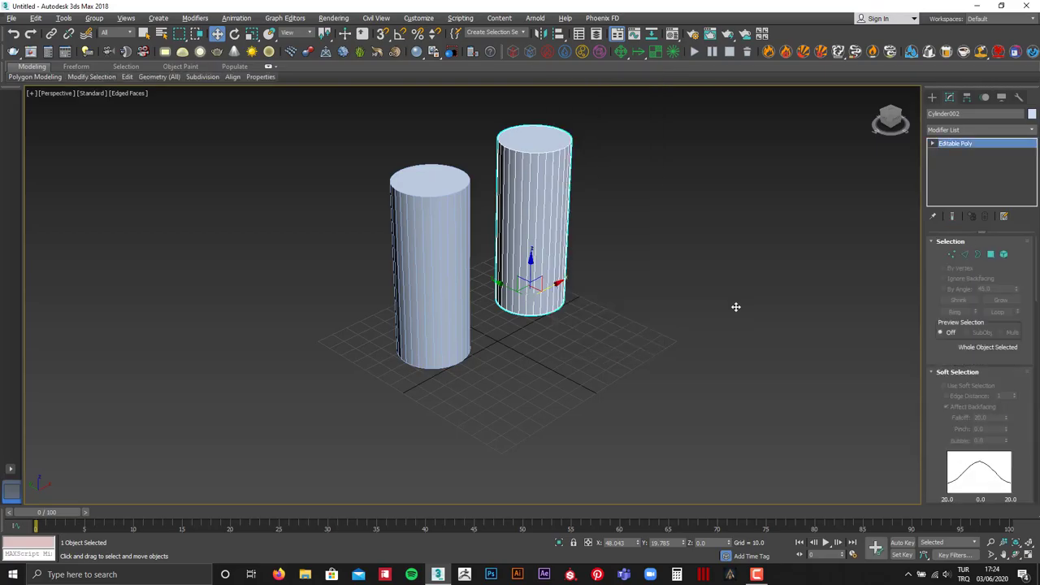
left_click(687, 240)
left_click(558, 178)
left_click(446, 211)
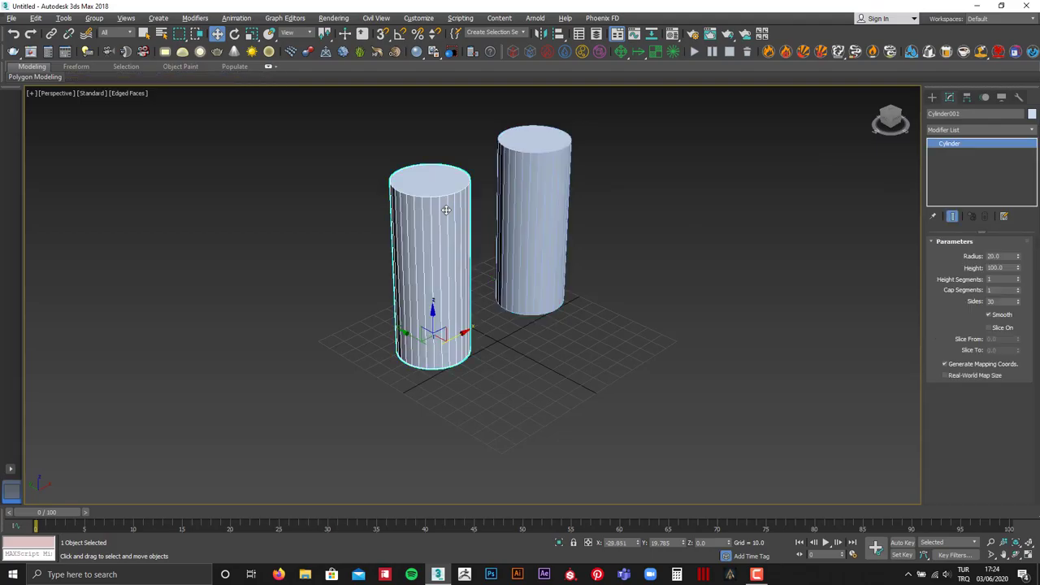
- Apply an Edit Poly modifier to the left cylinder, Cylinder001
left_click(958, 132)
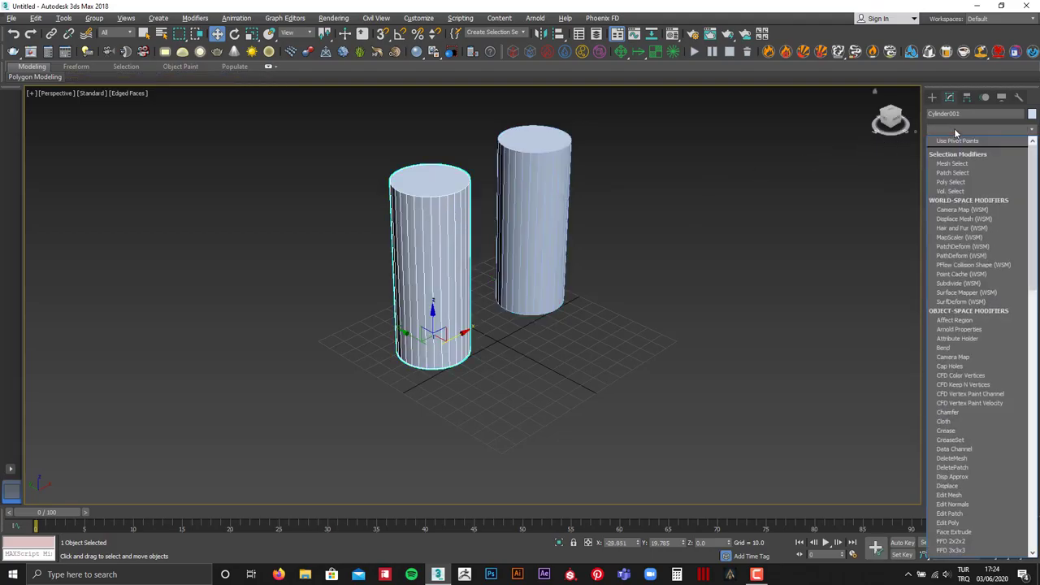
scroll(965, 362, "down", 3)
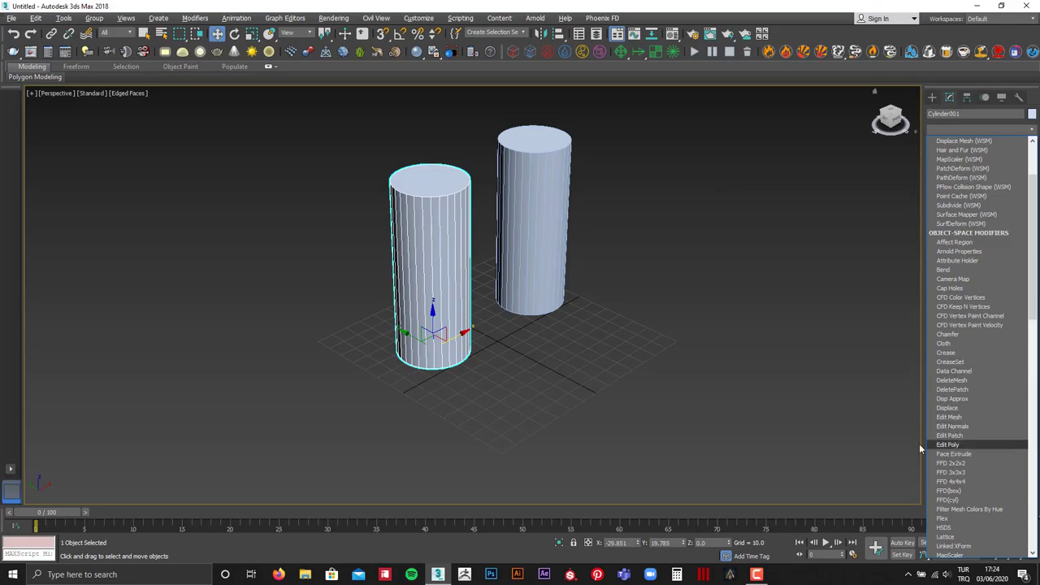
left_click(965, 447)
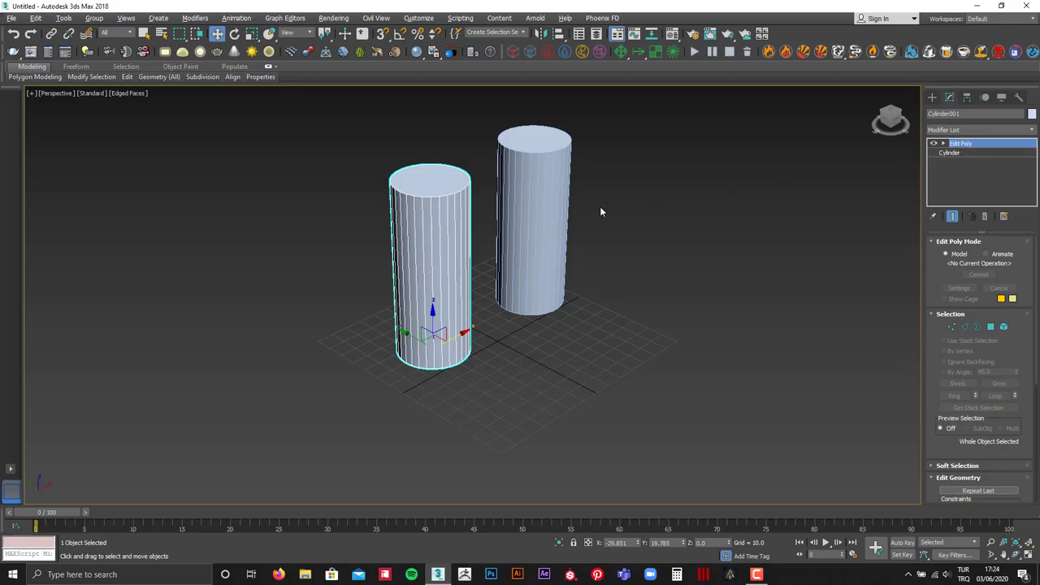
left_click(540, 212)
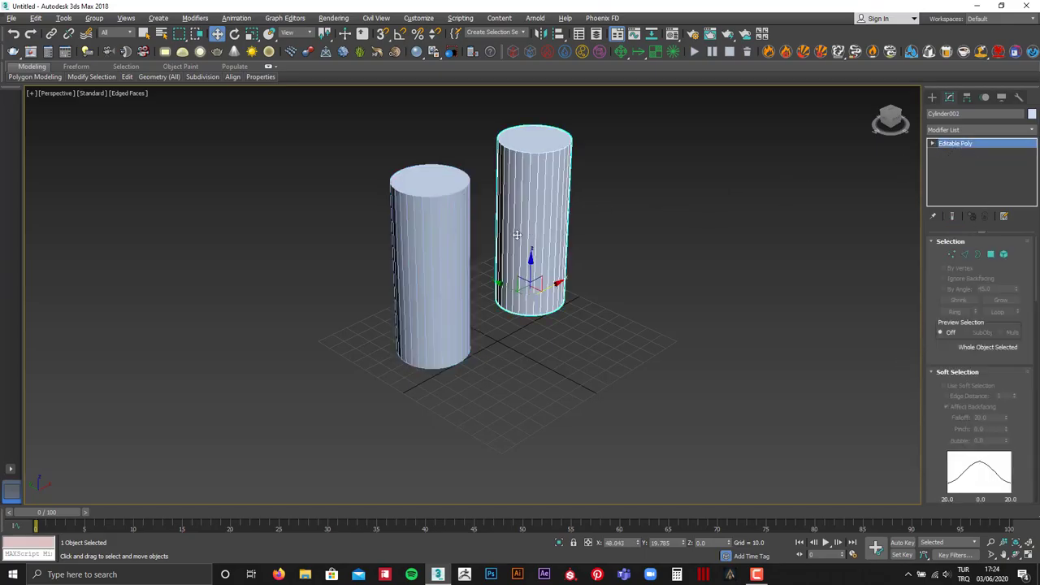
left_click(464, 242)
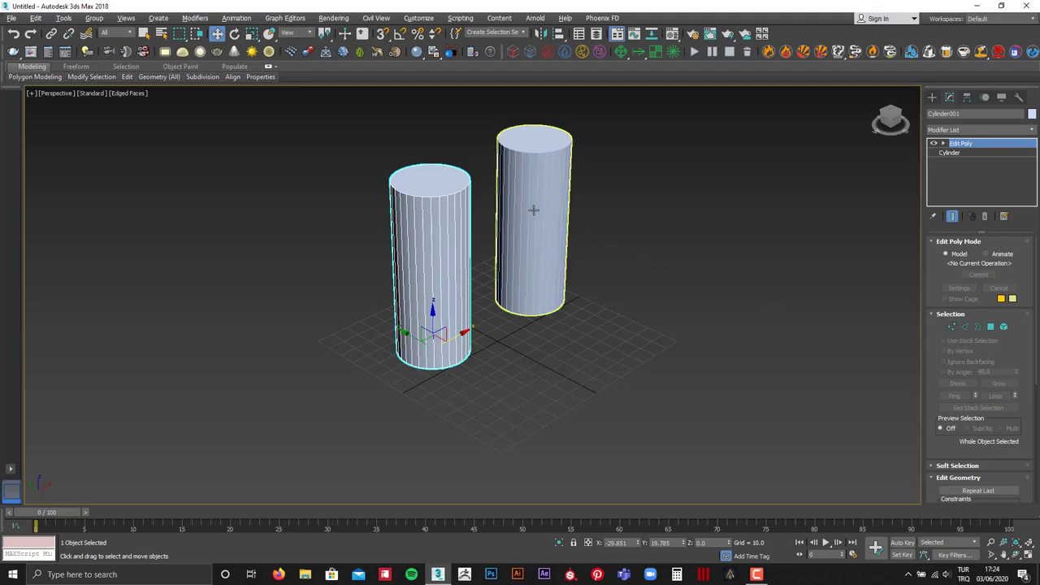
- Frame both cylinders in view and select Cylinder002
scroll(536, 213, "up", 5)
scroll(655, 298, "down", 6)
middle_click_drag(714, 289, 642, 273)
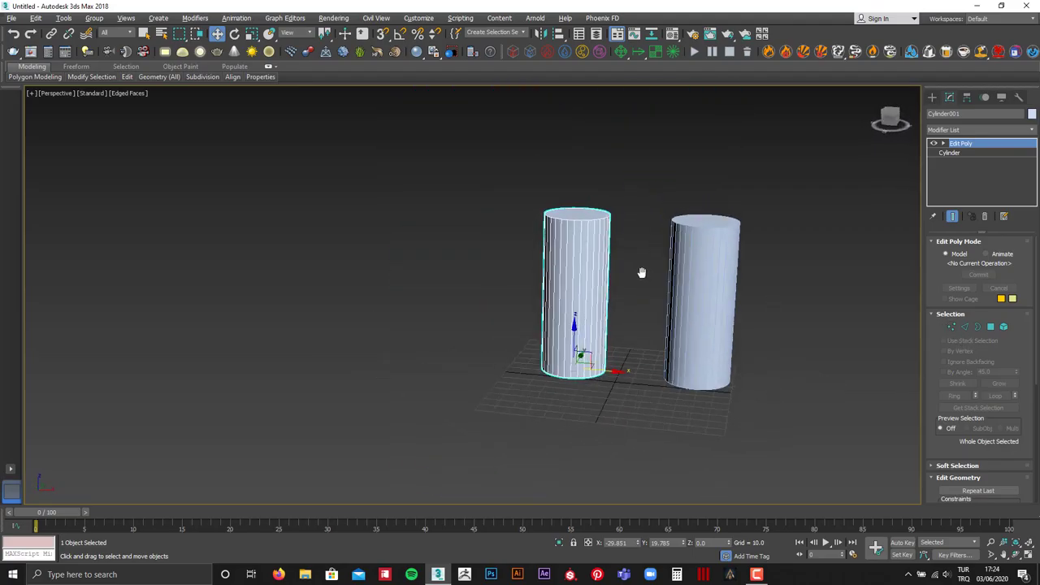
left_click(713, 281)
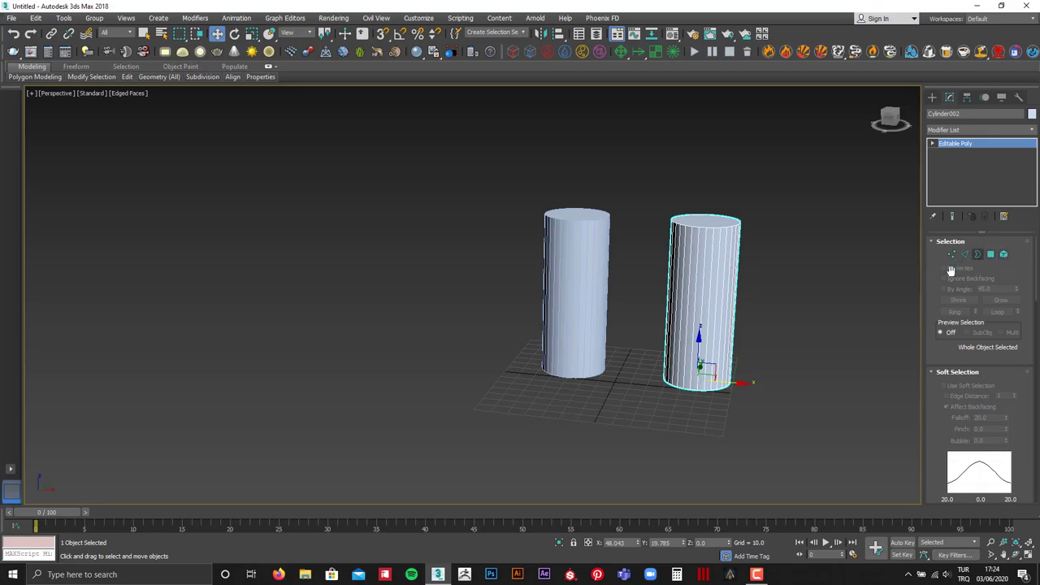
- In Vertex mode, select a vertex on Cylinder002's top rim
left_click(952, 255)
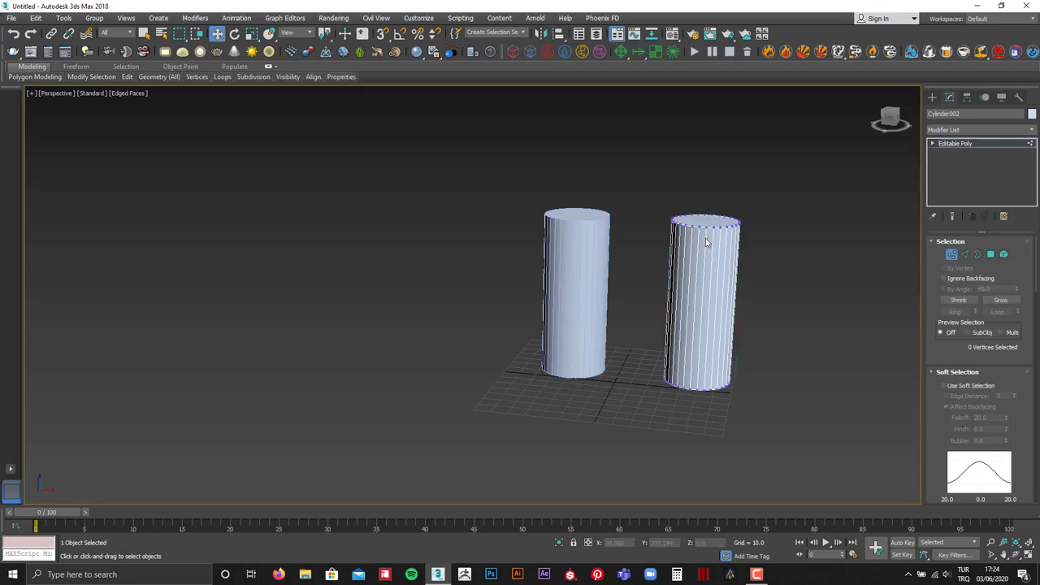
scroll(706, 236, "up", 3)
scroll(707, 236, "down", 2)
scroll(720, 232, "down", 1)
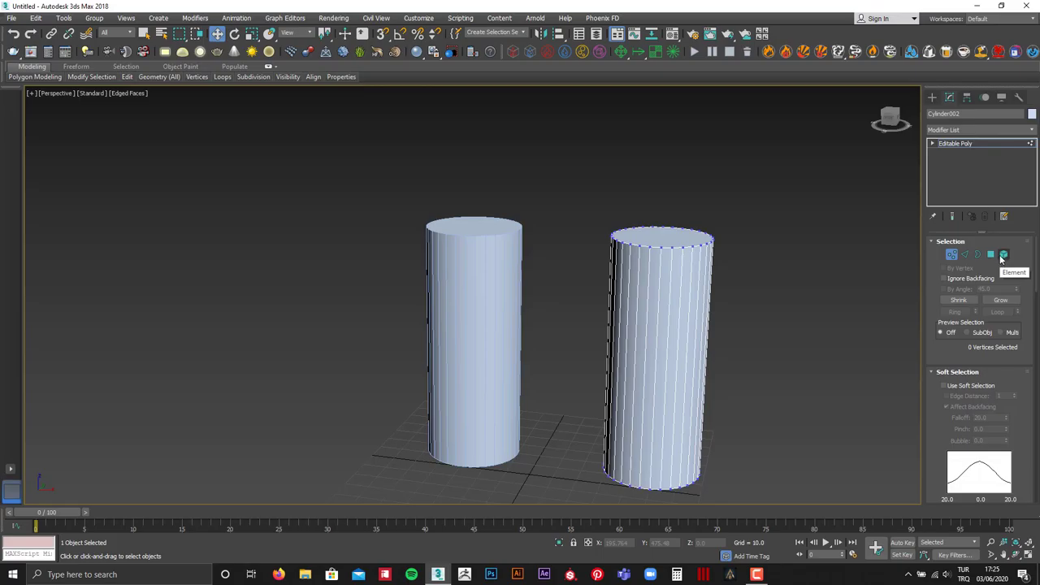
scroll(675, 248, "up", 3)
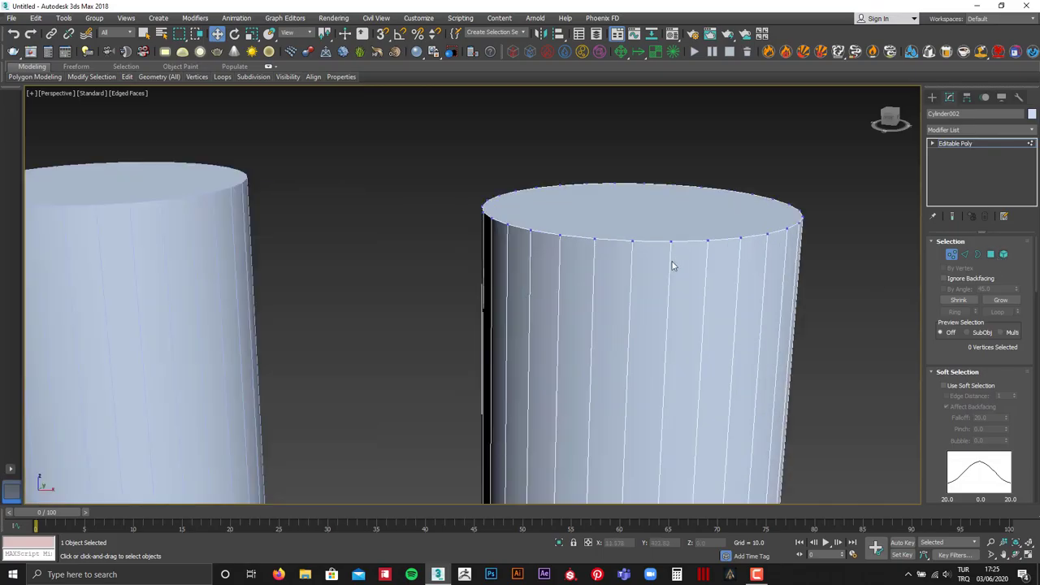
scroll(647, 297, "down", 2)
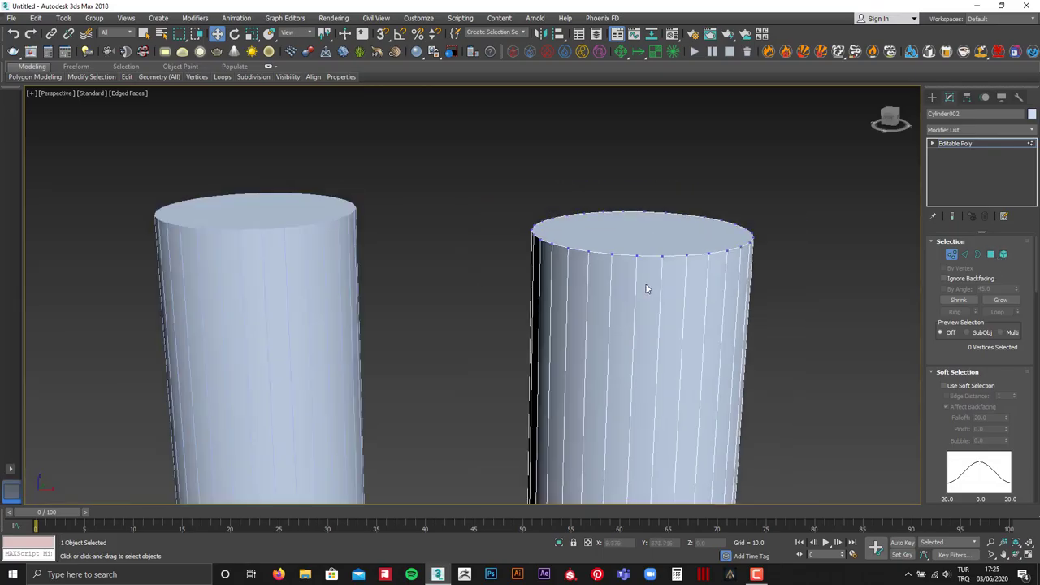
left_click(665, 256)
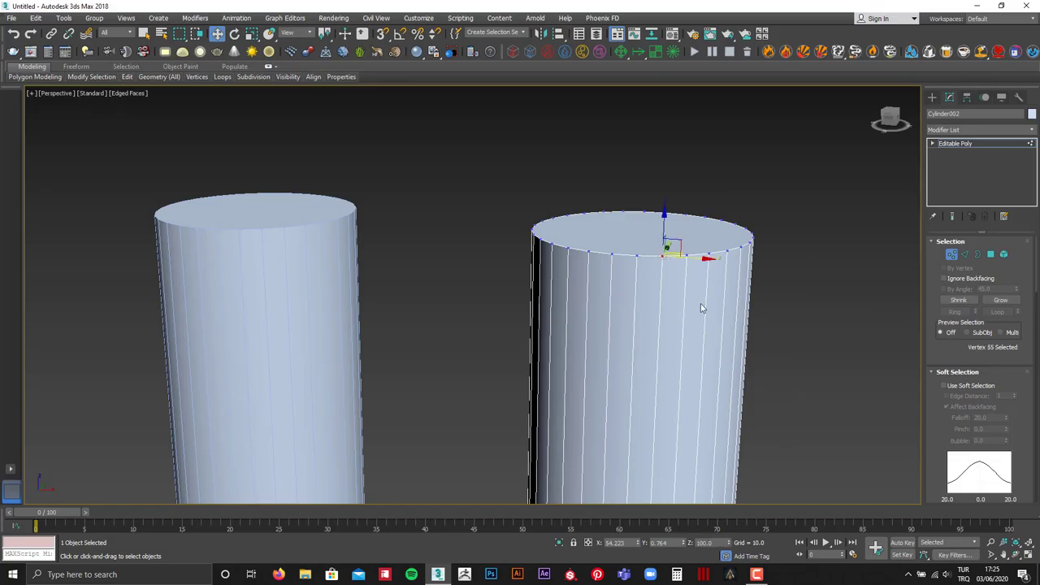
scroll(663, 252, "up", 2)
scroll(663, 252, "up", 1)
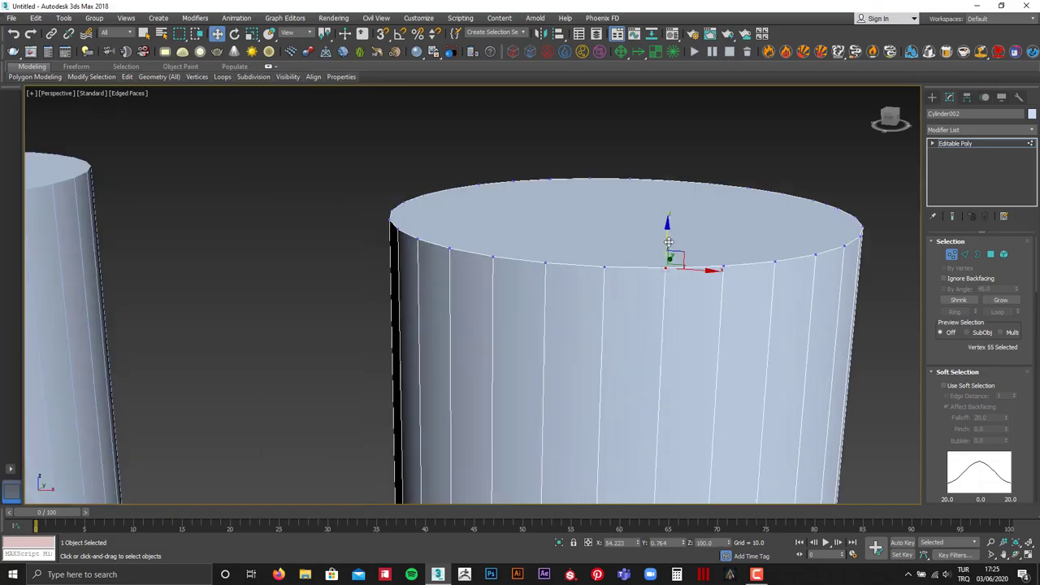
left_click(604, 266)
left_click(545, 264)
left_click(492, 258)
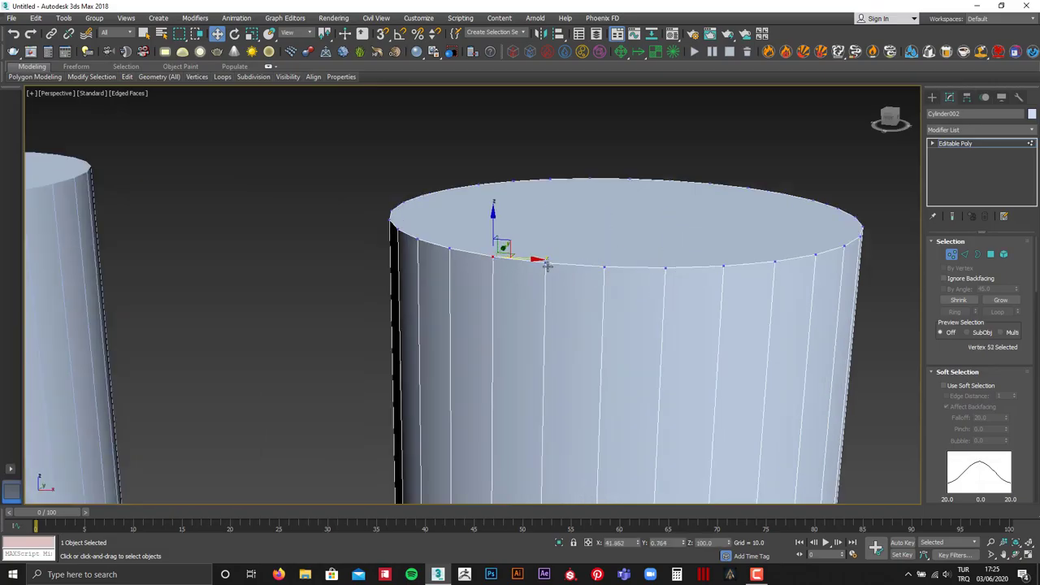
left_click(604, 267)
left_click(664, 268)
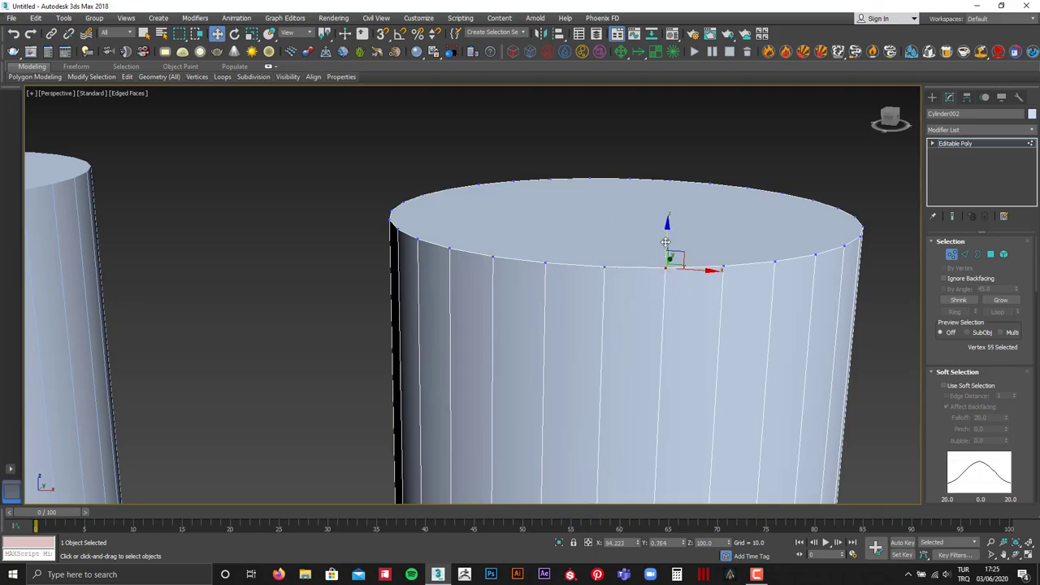
- Drag the rim vertex down into a dent, cancel, then pull it sideways into a spike
left_click_drag(666, 243, 656, 290)
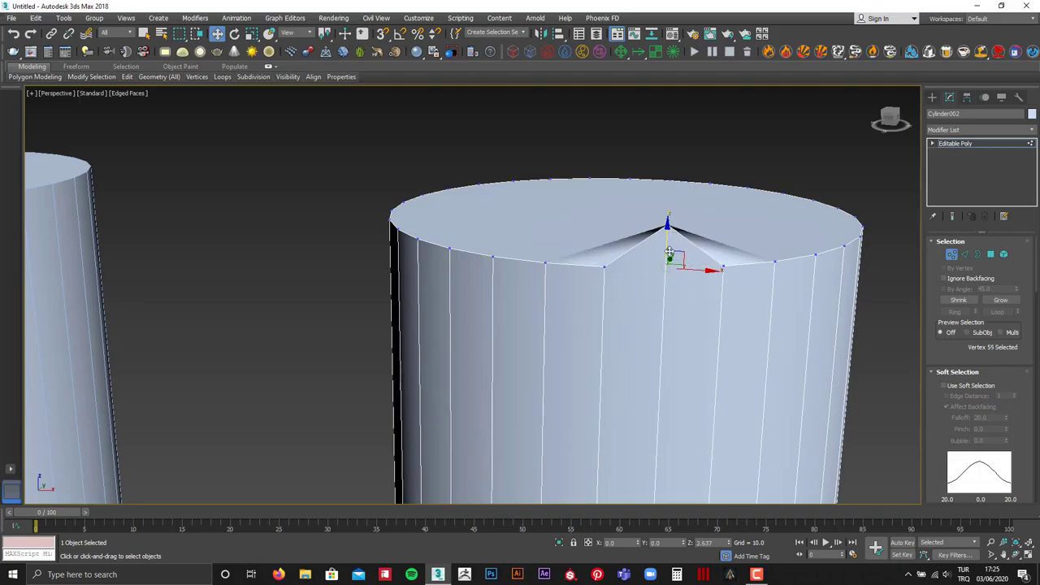
right_click(656, 290)
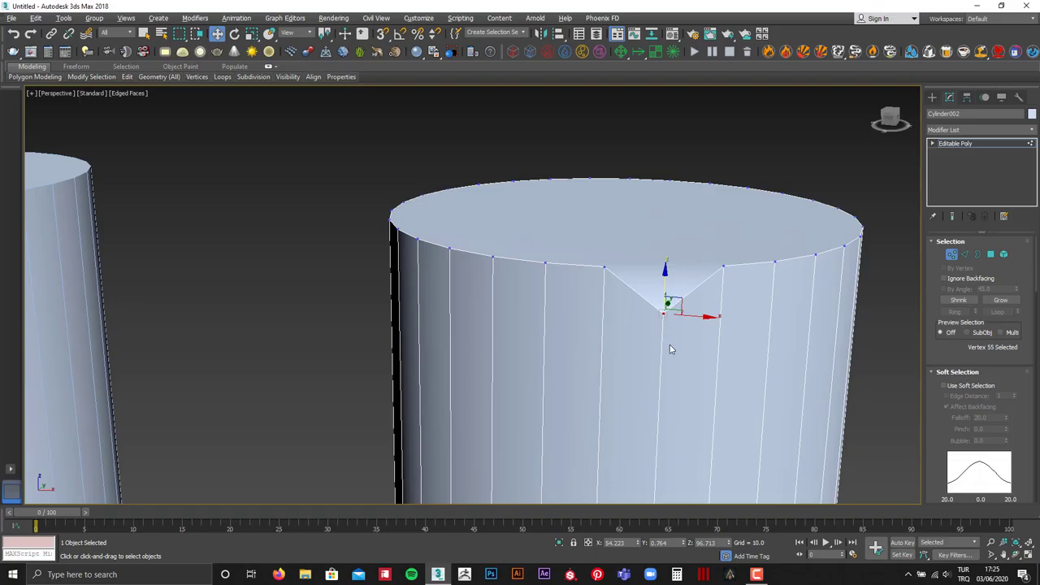
mouse_move(674, 347)
middle_mouse_down("alt")
mouse_move(598, 353)
mouse_move(698, 327)
middle_mouse_up("alt")
left_click_drag(697, 313, 589, 308)
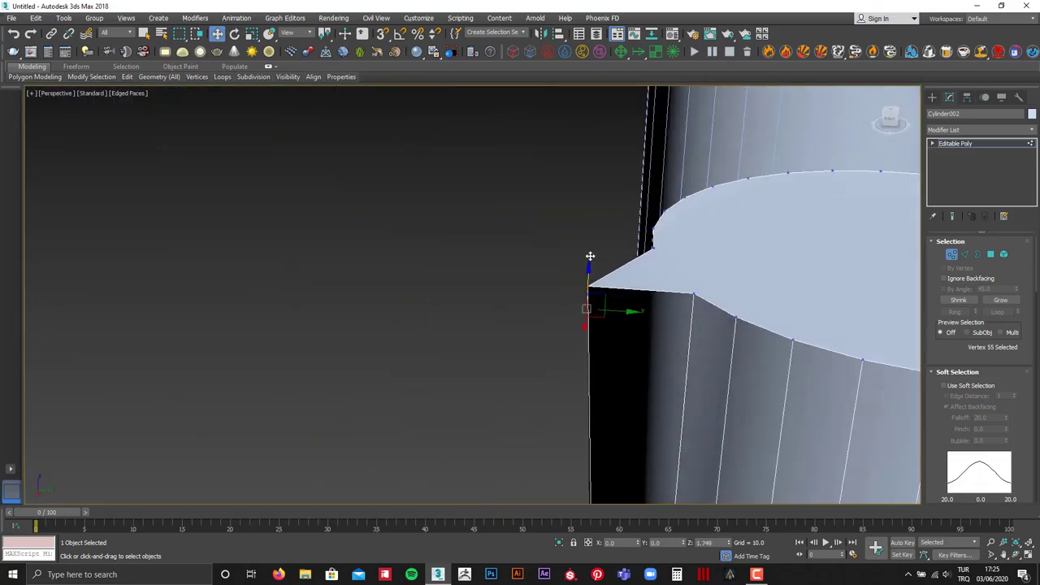
mouse_move(602, 325)
middle_mouse_down("alt")
mouse_move(672, 334)
mouse_move(583, 357)
middle_mouse_up("alt")
scroll(716, 324, "down", 5)
scroll(679, 336, "down", 3)
scroll(676, 349, "down", 2)
- Clear the vertex selection, orbit higher, and undo to restore the selection
left_click(766, 285)
mouse_move(769, 309)
middle_mouse_down("alt")
mouse_move(781, 370)
mouse_move(778, 332)
mouse_move(821, 309)
middle_mouse_up("alt")
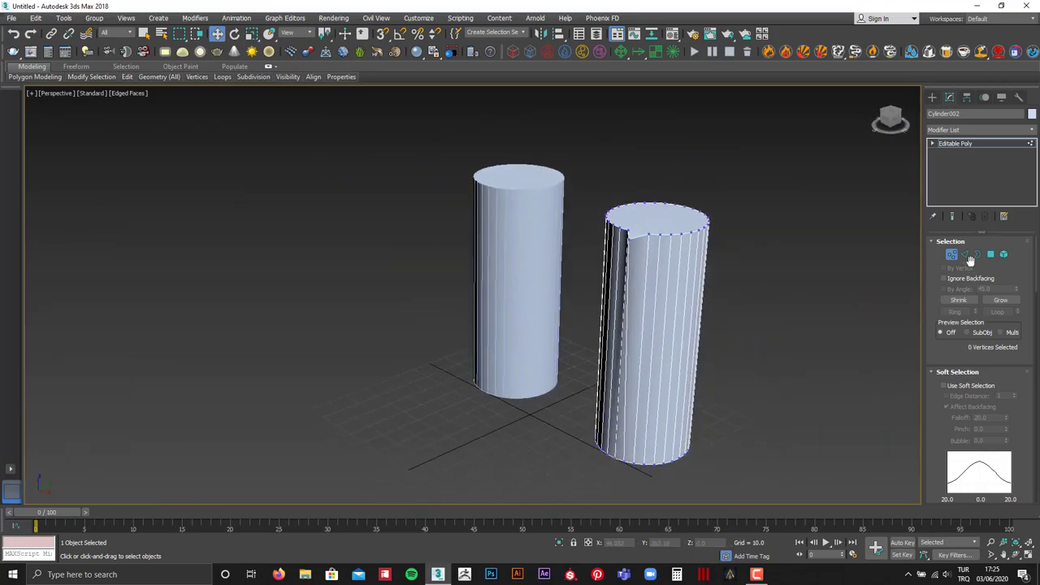
key("ctrl+z")
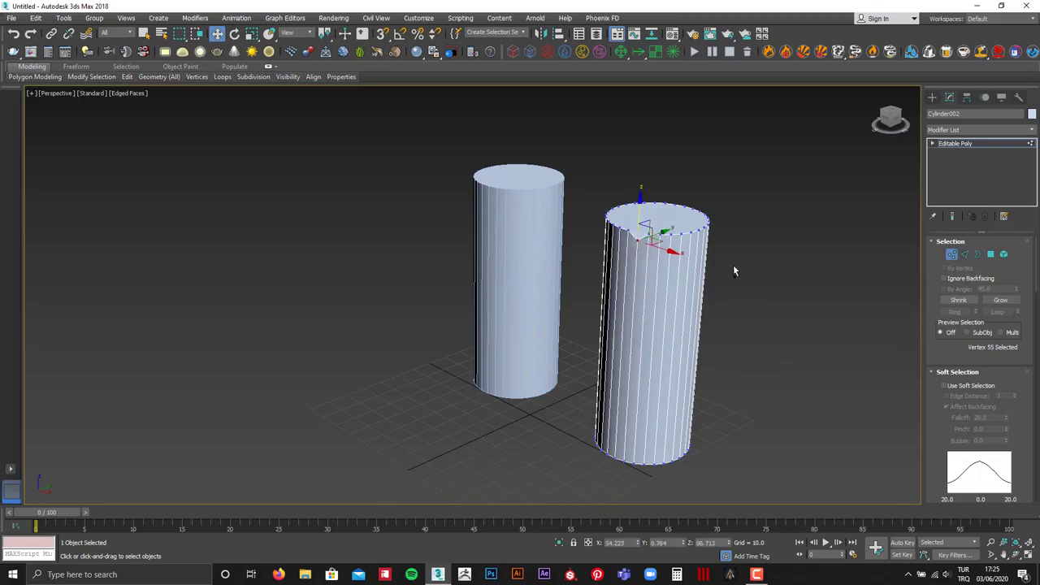
scroll(715, 260, "up", 3)
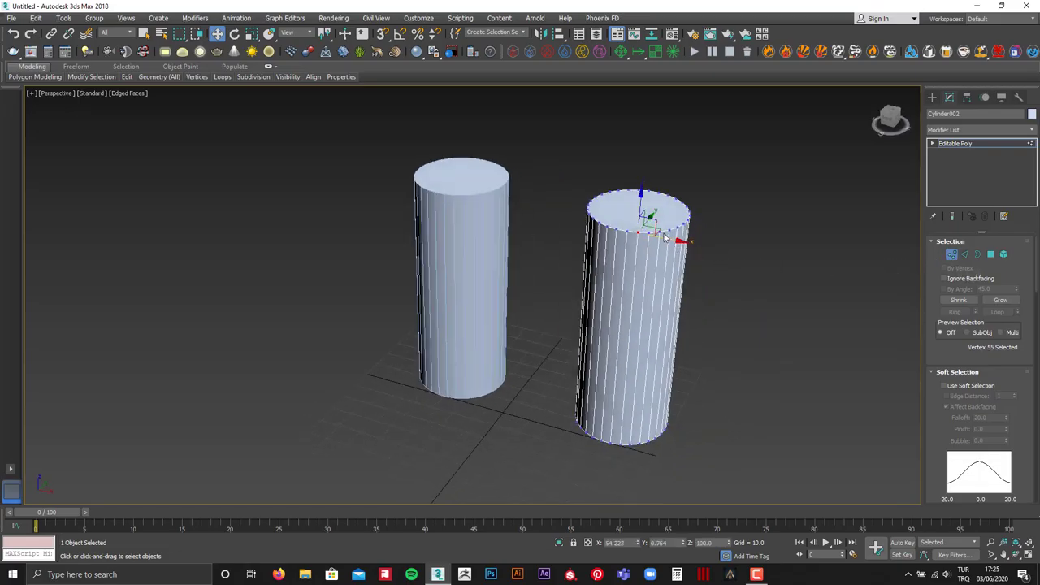
scroll(691, 248, "up", 3)
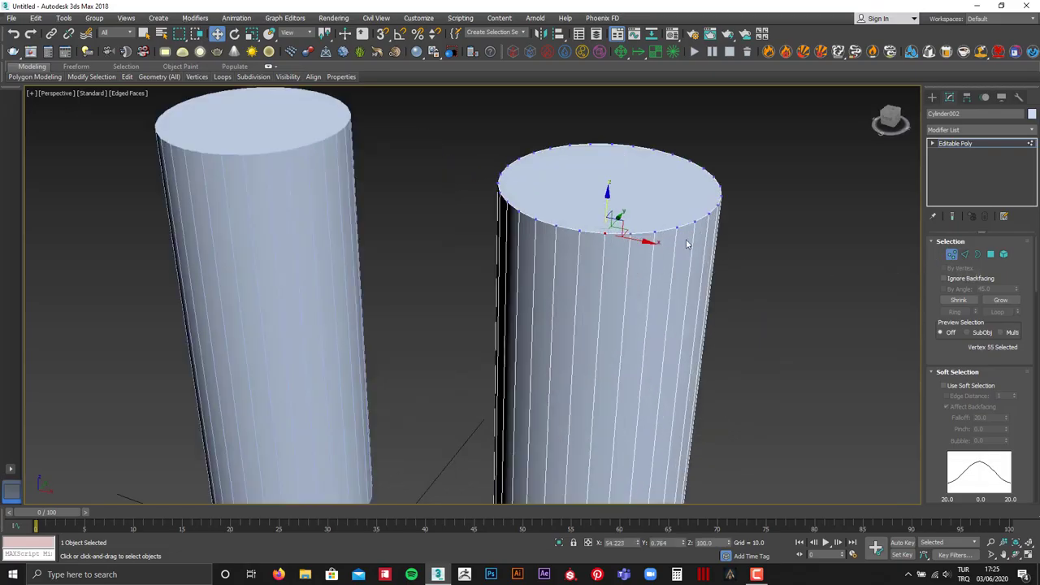
- In Edge mode, select a top-rim edge and lift it slightly upward
left_click(965, 255)
left_click(622, 235)
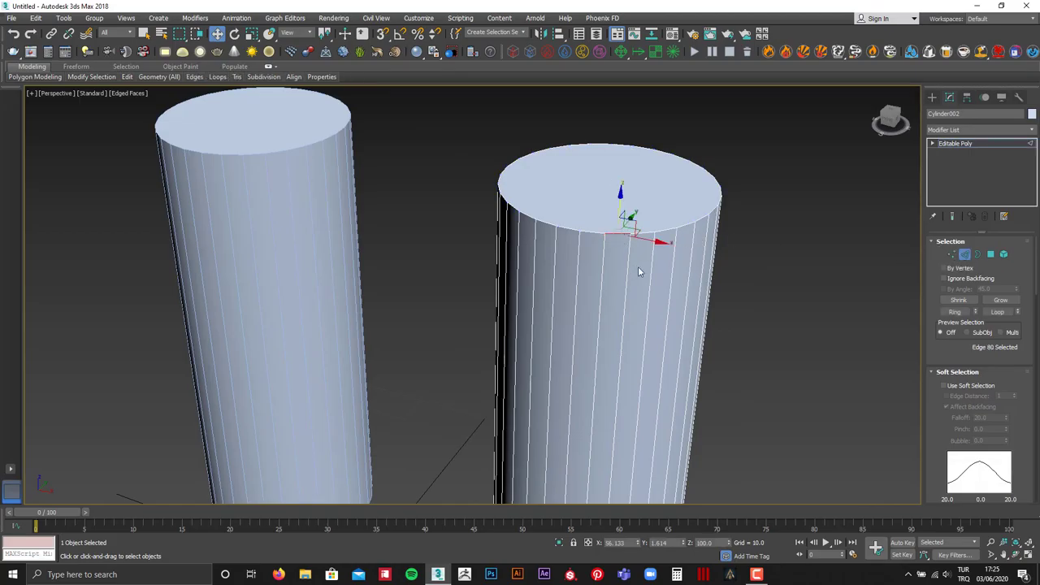
scroll(638, 268, "up", 2)
scroll(634, 253, "up", 2)
left_click_drag(603, 187, 611, 182)
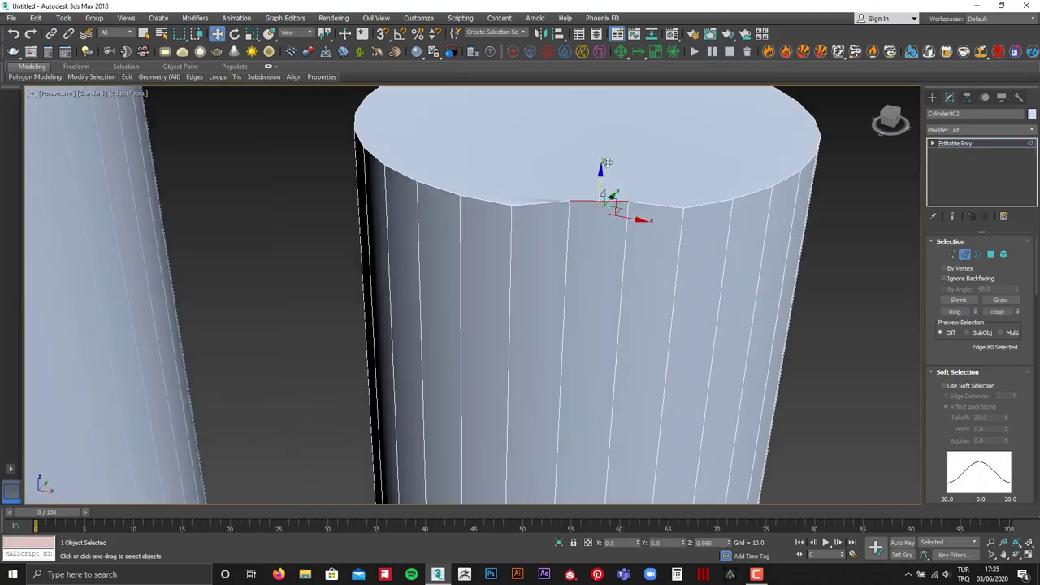
key("ctrl+z")
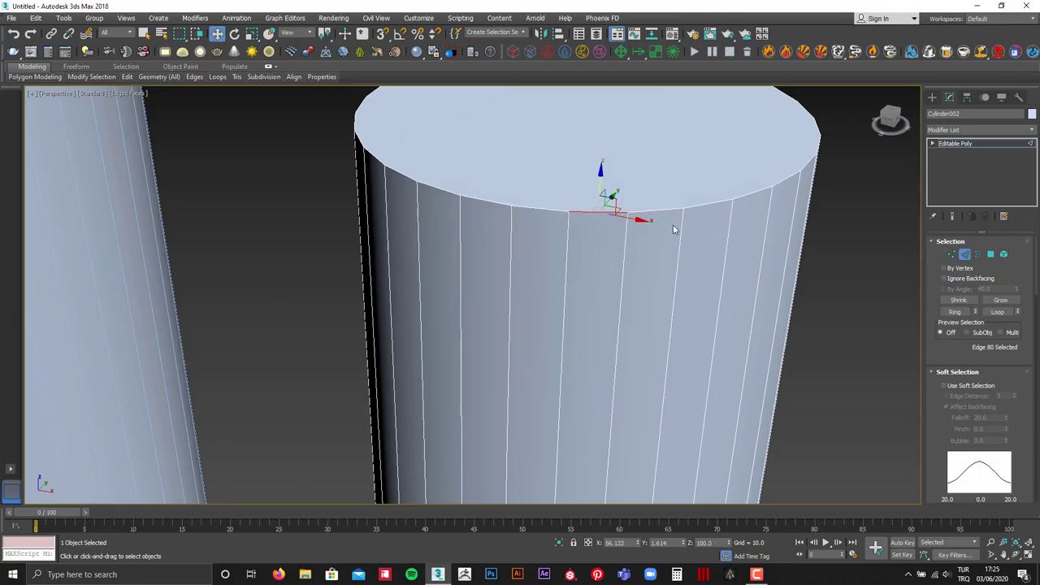
mouse_move(600, 188)
left_mouse_down()
mouse_move(596, 175)
mouse_move(600, 188)
left_mouse_up()
- Reframe the view and select edges on the bottom and top rims
middle_click_drag(771, 239, 756, 195)
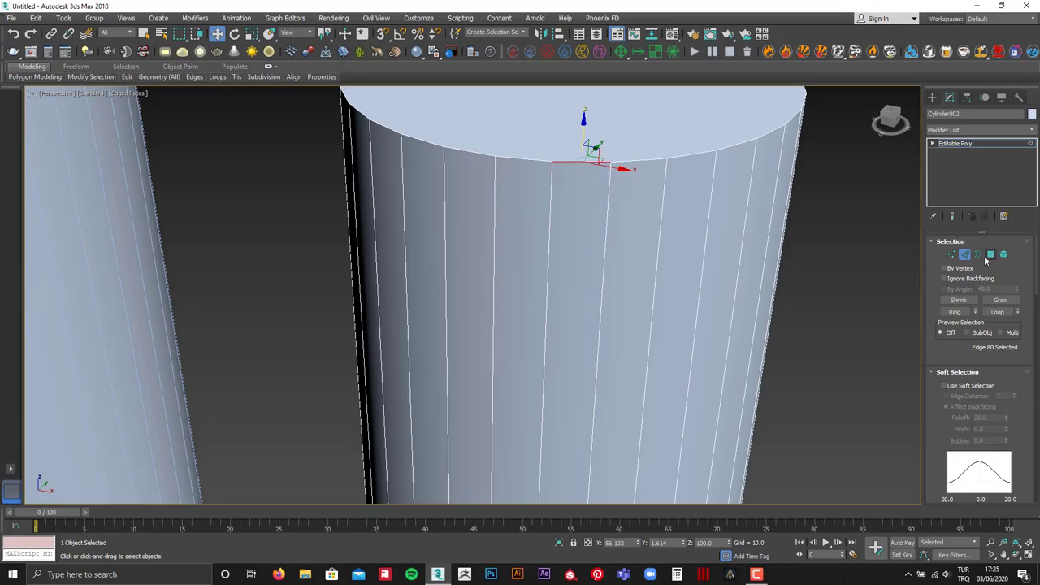
scroll(666, 264, "down", 2)
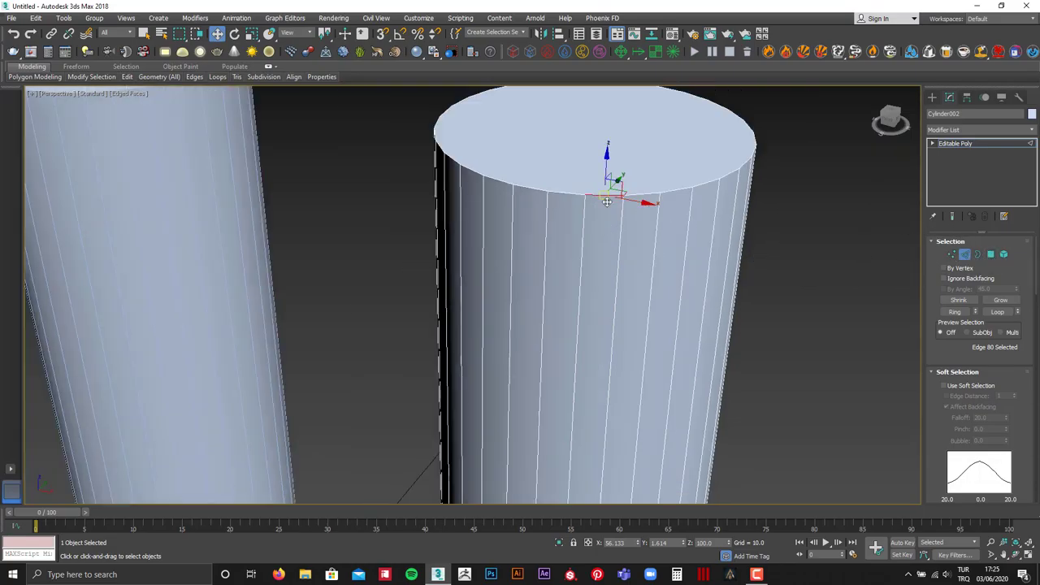
scroll(609, 183, "down", 3)
left_click(578, 430)
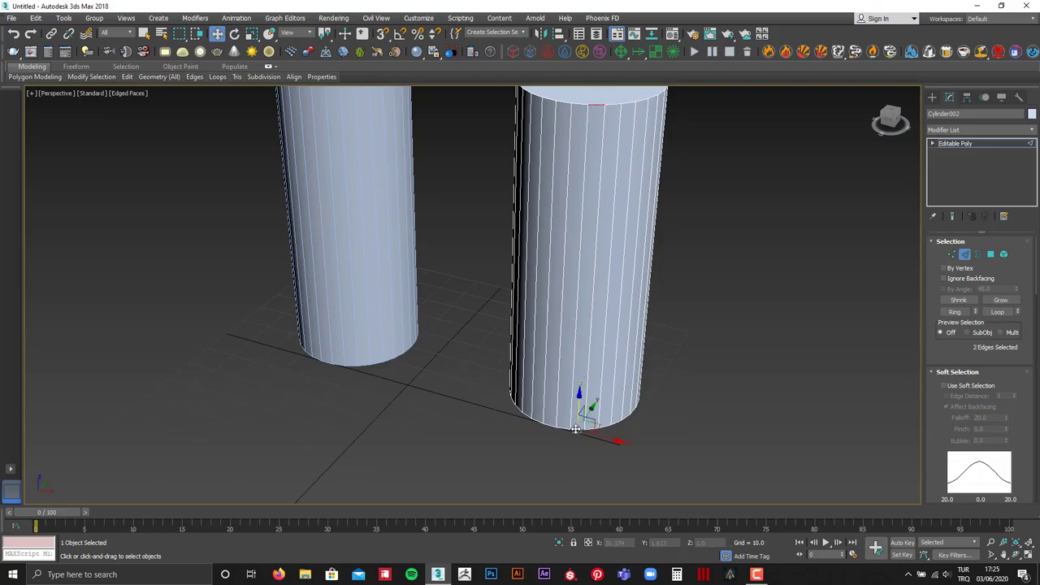
left_click(600, 109)
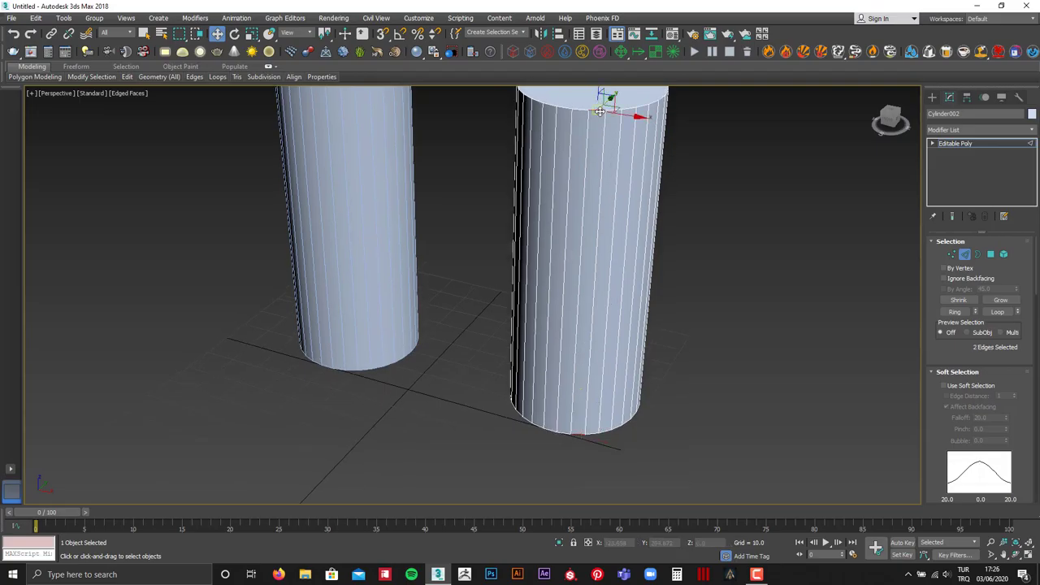
left_click(992, 255)
- In Polygon mode, select a band of side faces and the top cap
left_click(592, 153)
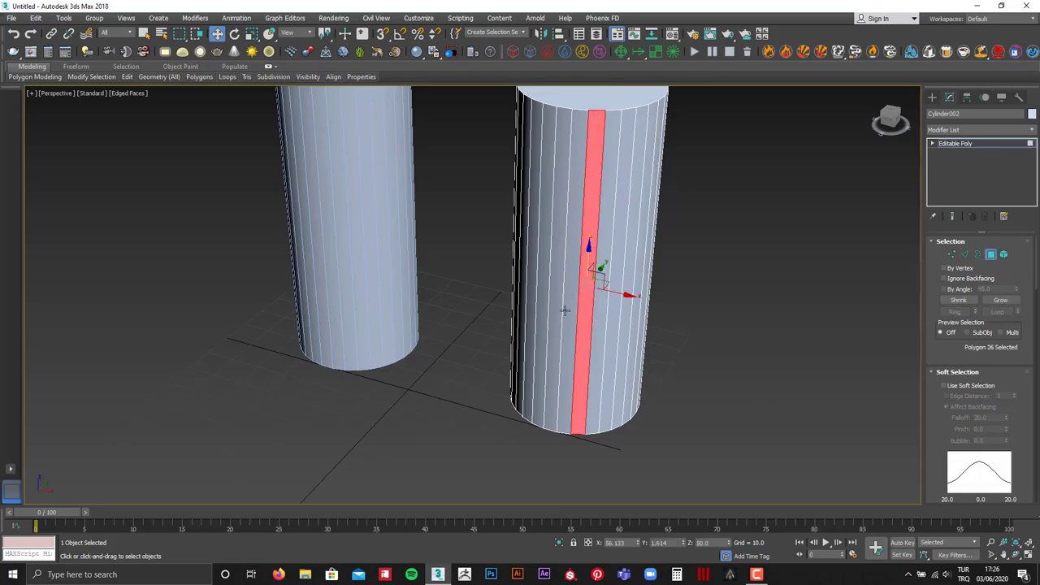
middle_click_drag(637, 167, 569, 230, "alt")
left_click(554, 228)
left_click(541, 228)
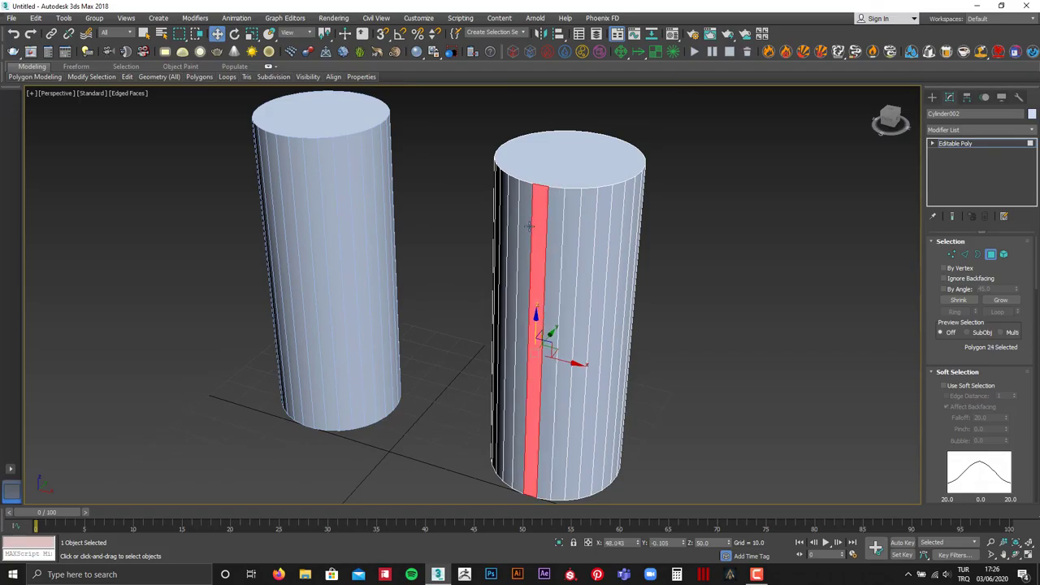
left_click(527, 227)
left_click(512, 226)
left_click(566, 228)
left_click(593, 227)
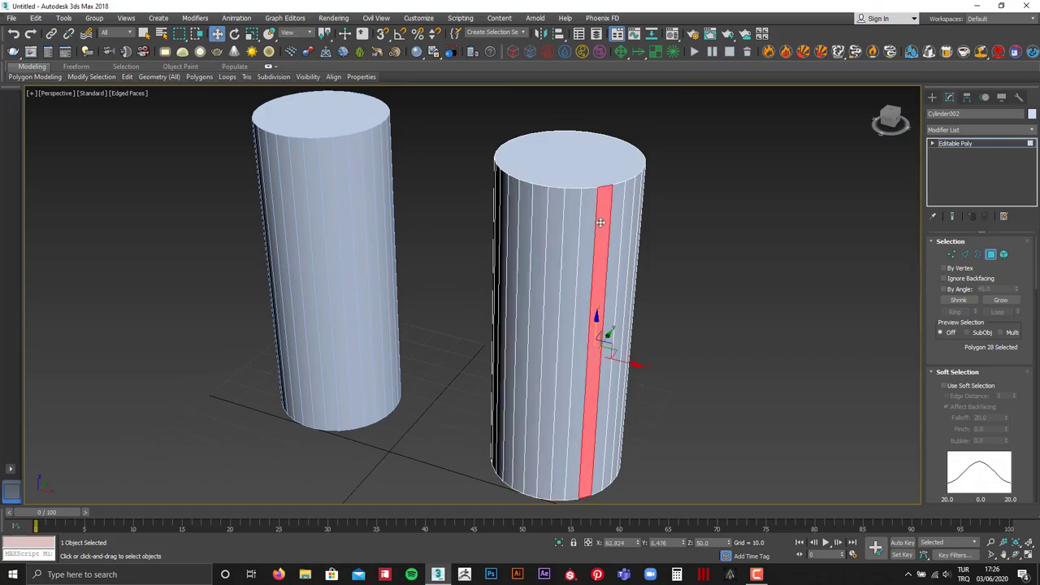
left_click(612, 224)
left_click(586, 173)
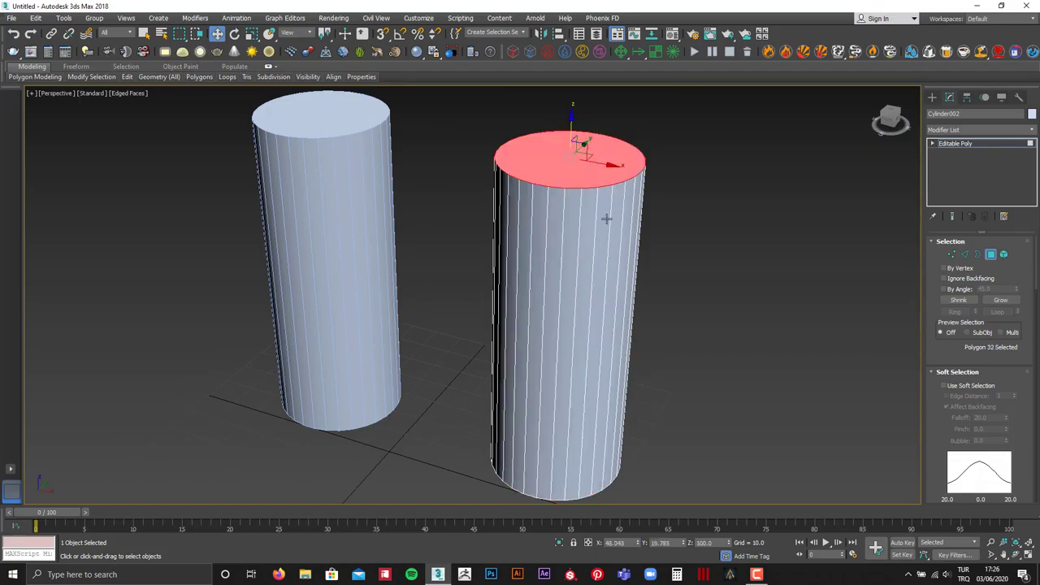
- Select the whole cylinder as an Element, cancel a trial move, and exit to object level
left_click(1004, 255)
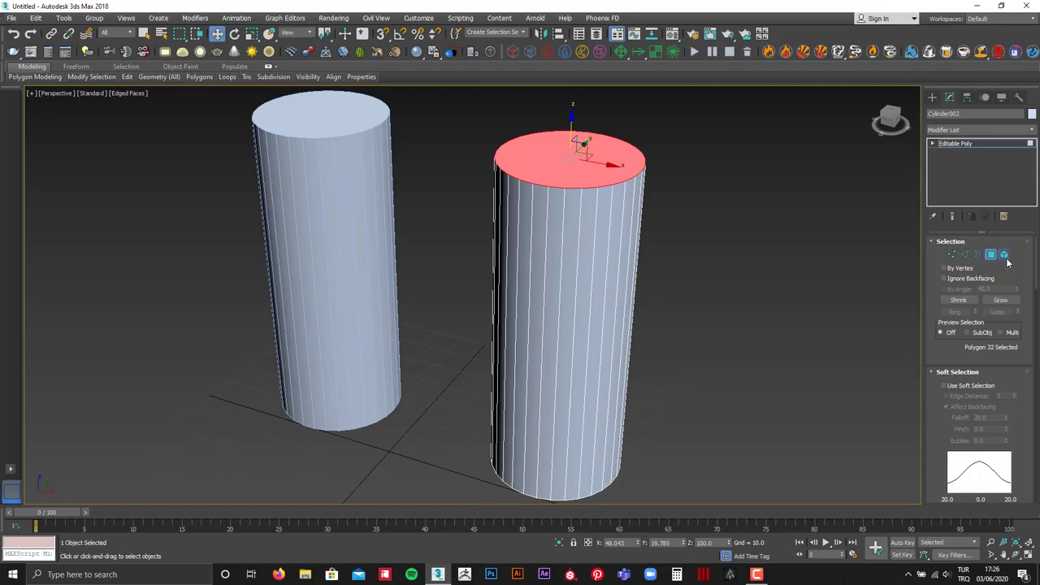
left_click(597, 211)
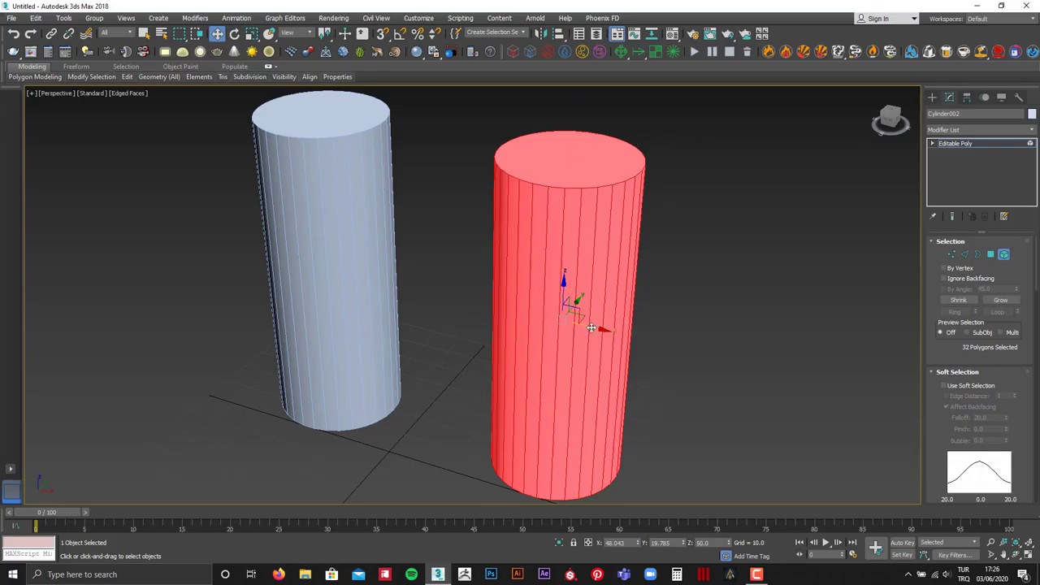
left_click_drag(594, 325, 762, 335)
right_click(762, 335)
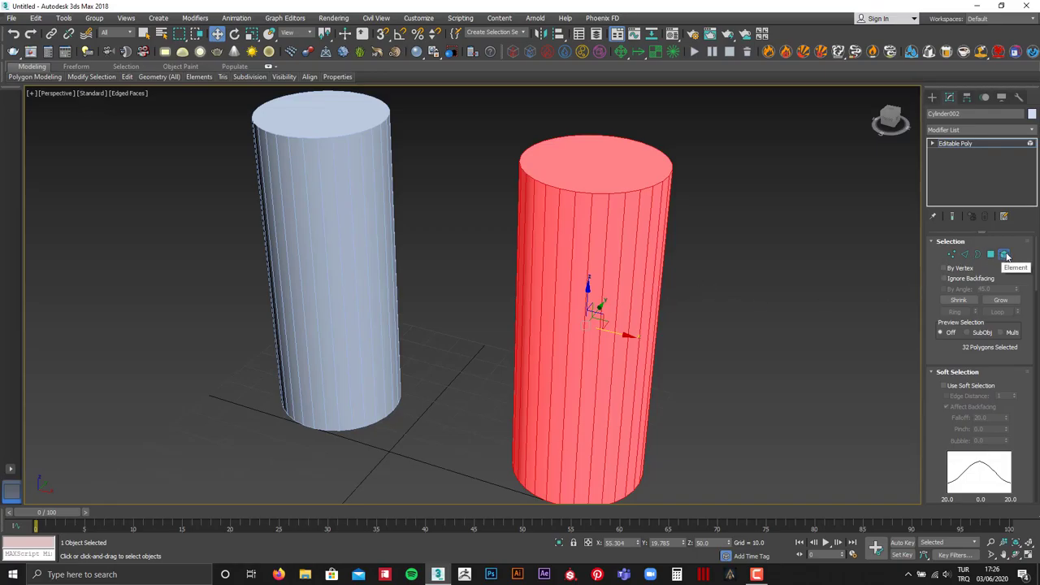
left_click(1005, 255)
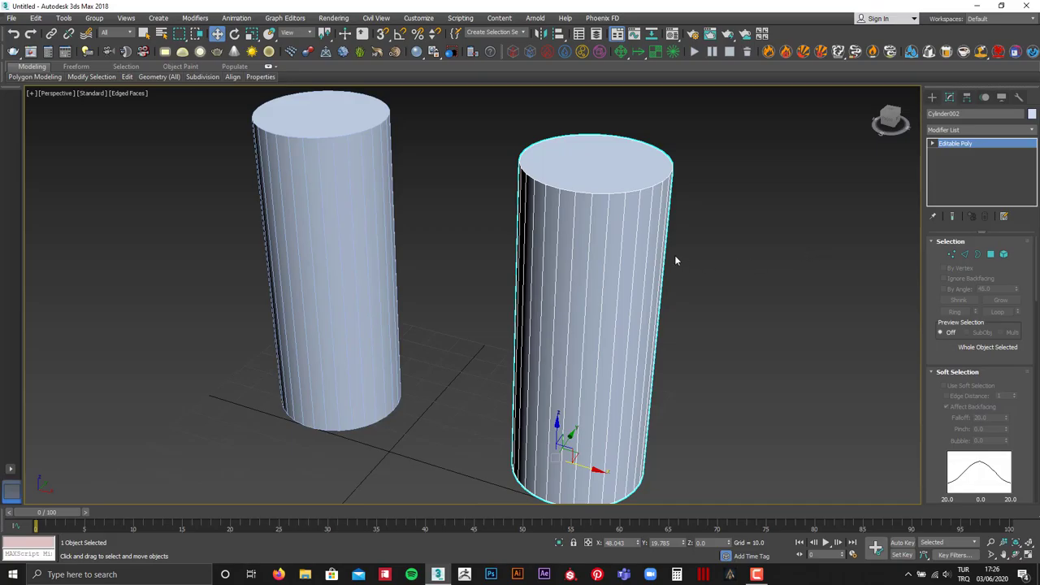
- Step through Vertex and object level, ending in Edge mode
scroll(675, 260, "down", 3)
left_click(952, 255)
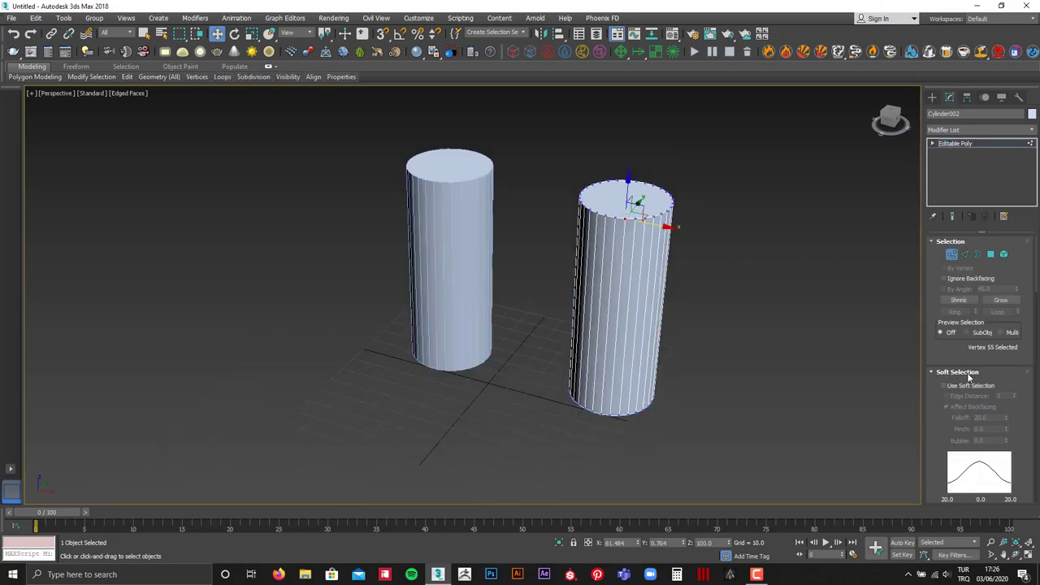
scroll(972, 402, "down", 1)
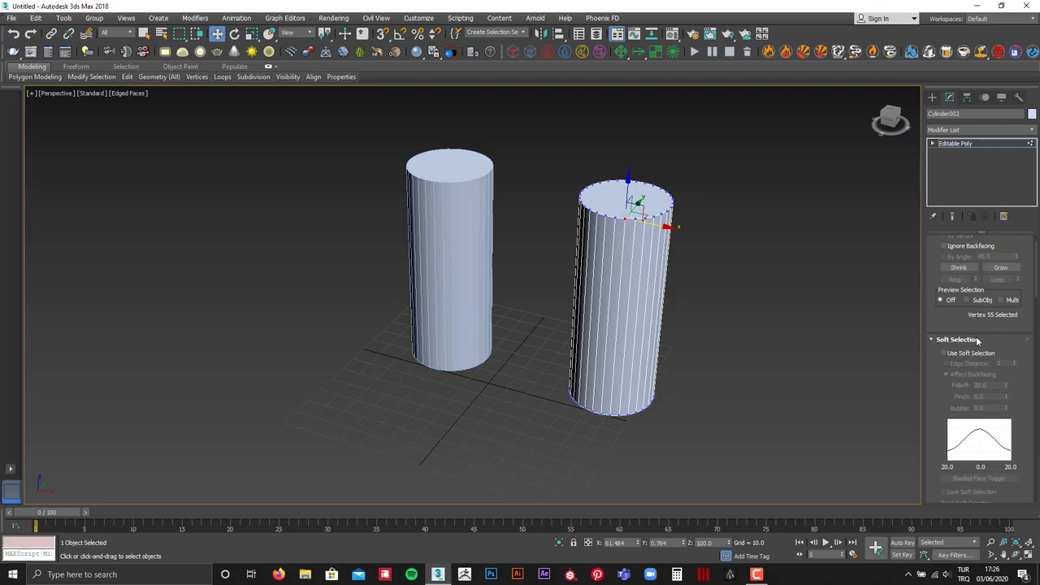
left_click(950, 145)
scroll(958, 236, "up", 1)
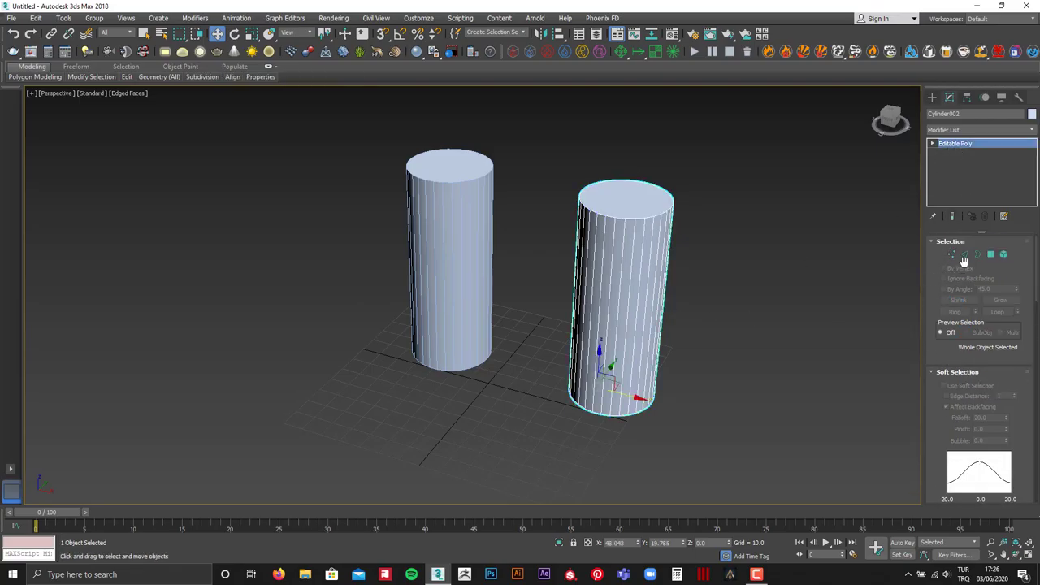
left_click(964, 255)
- Pick one vertical side edge and use Ring to select all 30 vertical edges
left_click(631, 256)
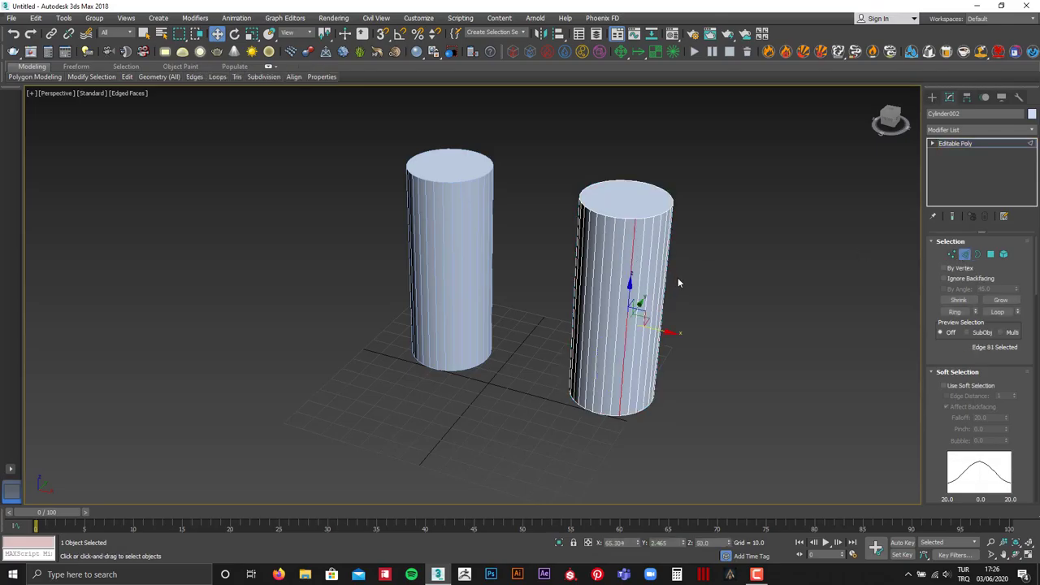
scroll(642, 236, "up", 2)
scroll(621, 203, "up", 2)
scroll(617, 187, "up", 4)
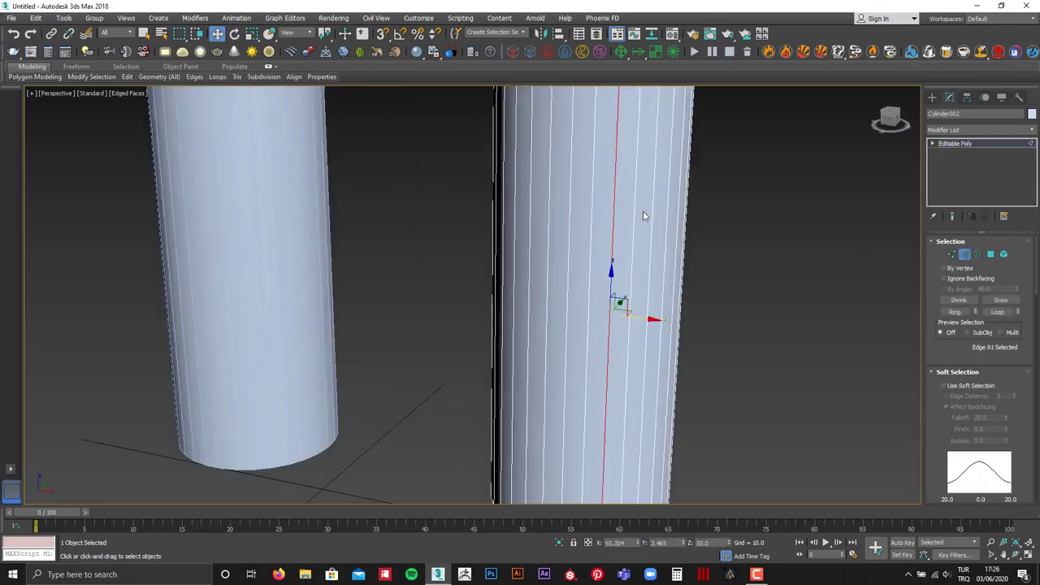
left_click(635, 219)
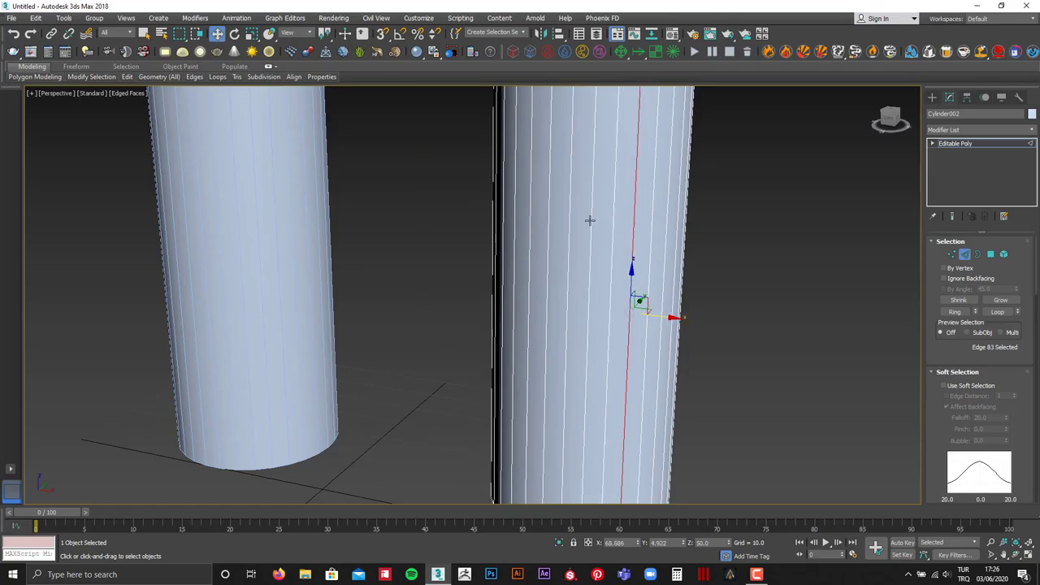
left_click(595, 213, "ctrl")
left_click(571, 212, "ctrl")
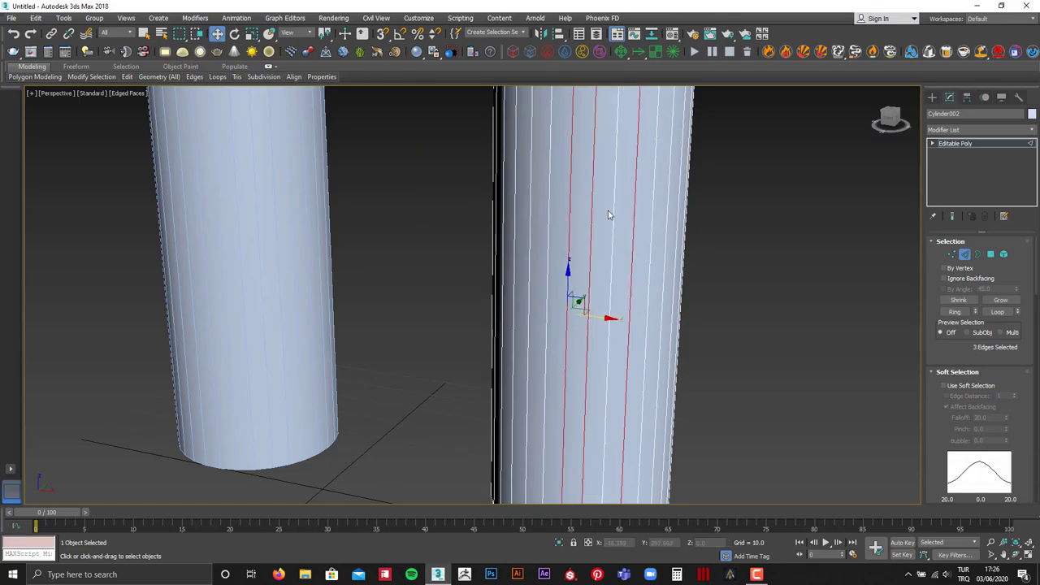
left_click(614, 209)
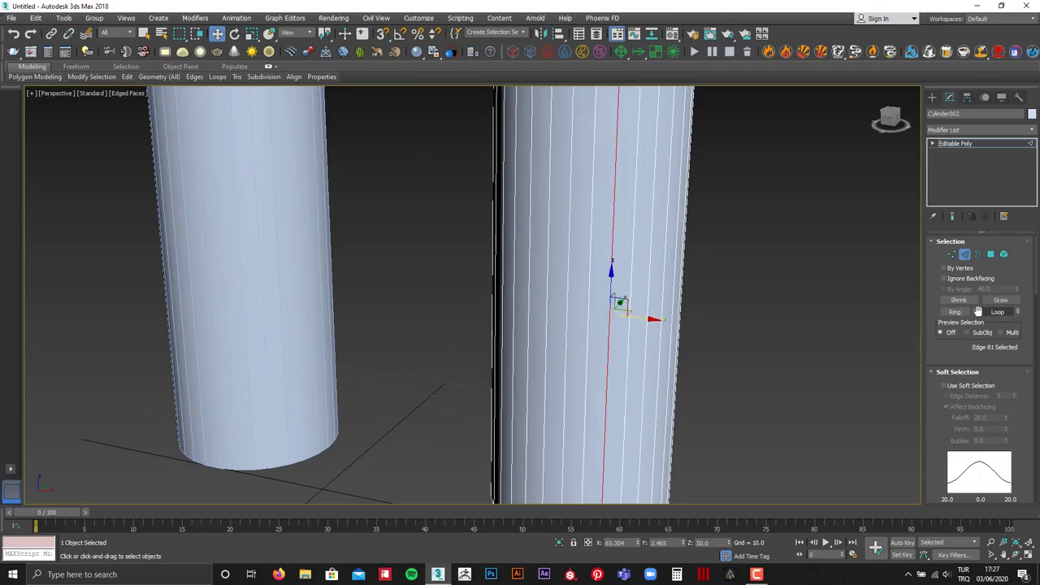
left_click(966, 314)
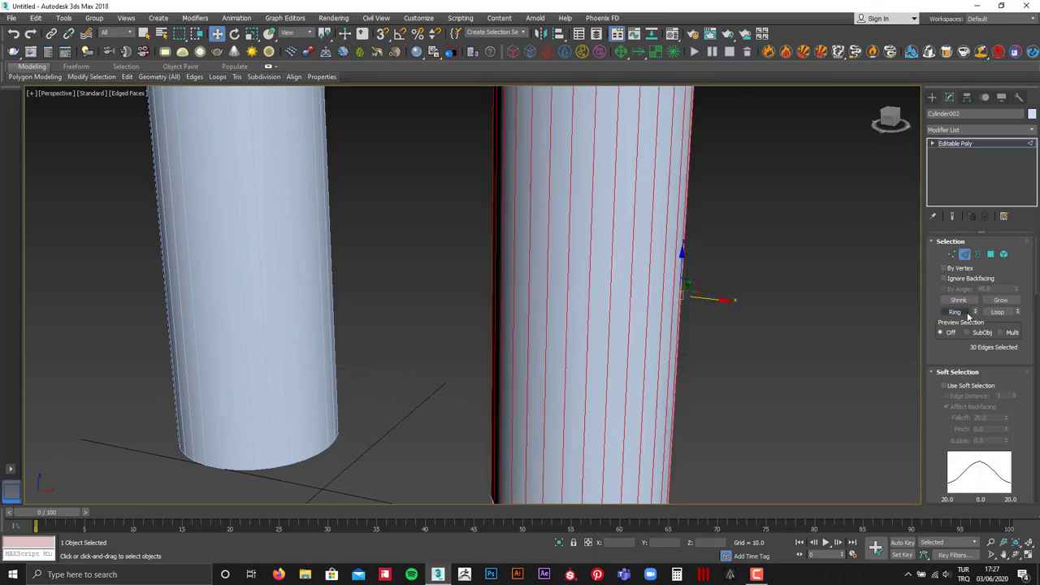
- Pull the view back to show both cylinders and collapse Soft Selection
scroll(672, 292, "down", 4)
mouse_move(708, 244)
middle_mouse_down("alt")
mouse_move(532, 248)
mouse_move(680, 243)
middle_mouse_up("alt")
scroll(597, 235, "up", 3)
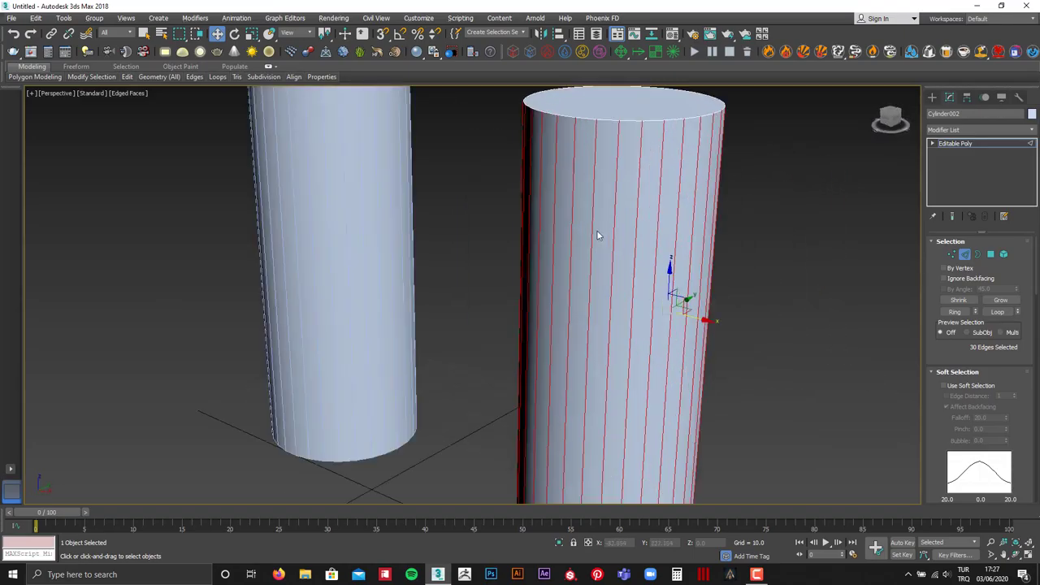
scroll(597, 235, "down", 3)
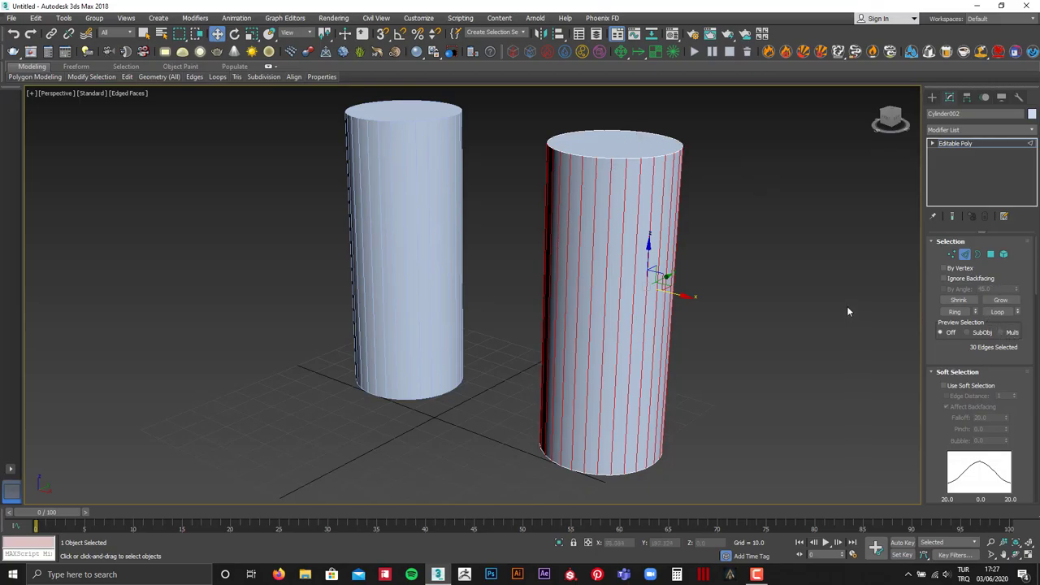
left_click_drag(665, 276, 674, 282)
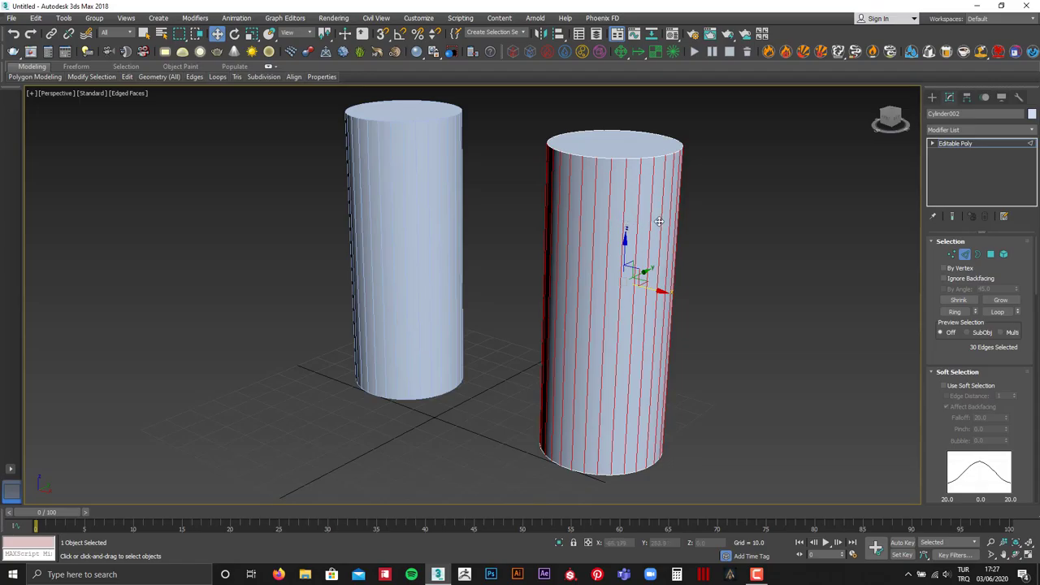
scroll(955, 307, "down", 3)
scroll(954, 307, "down", 2)
scroll(954, 307, "up", 2)
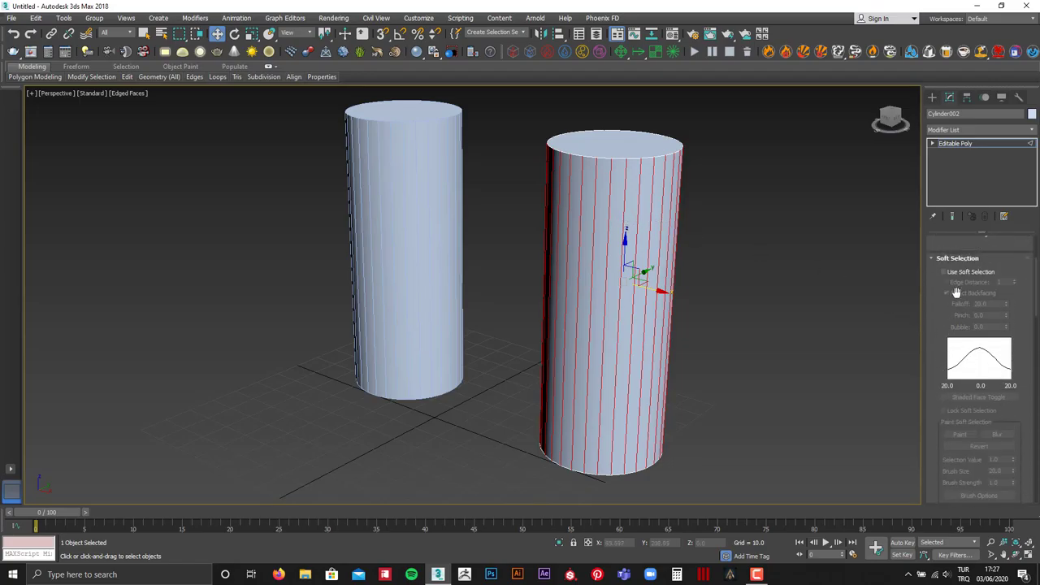
left_click(959, 258)
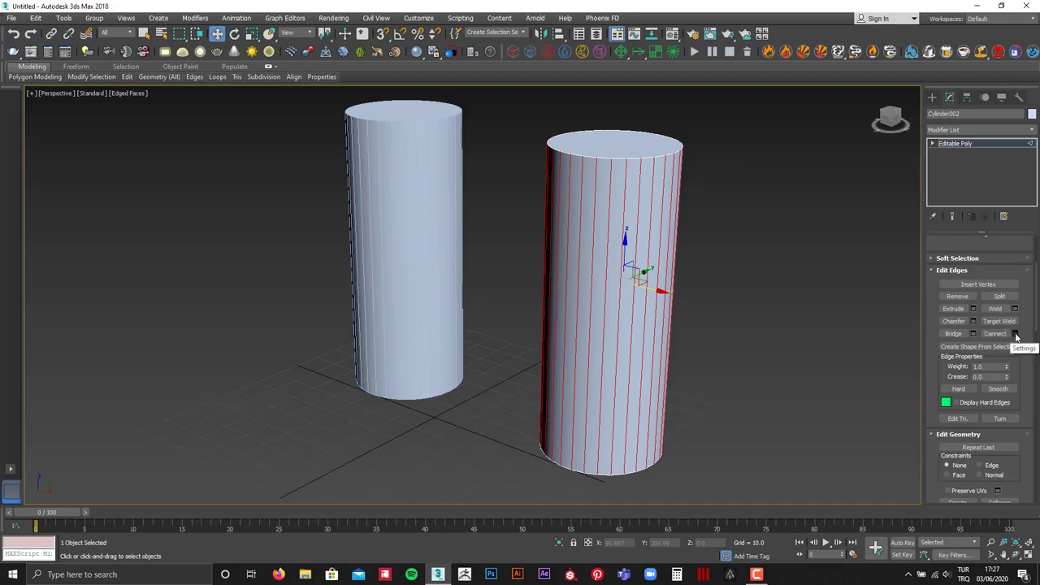
- Connect the edge ring with 5 segments, then deselect and orbit to review the loops
left_click(1016, 336)
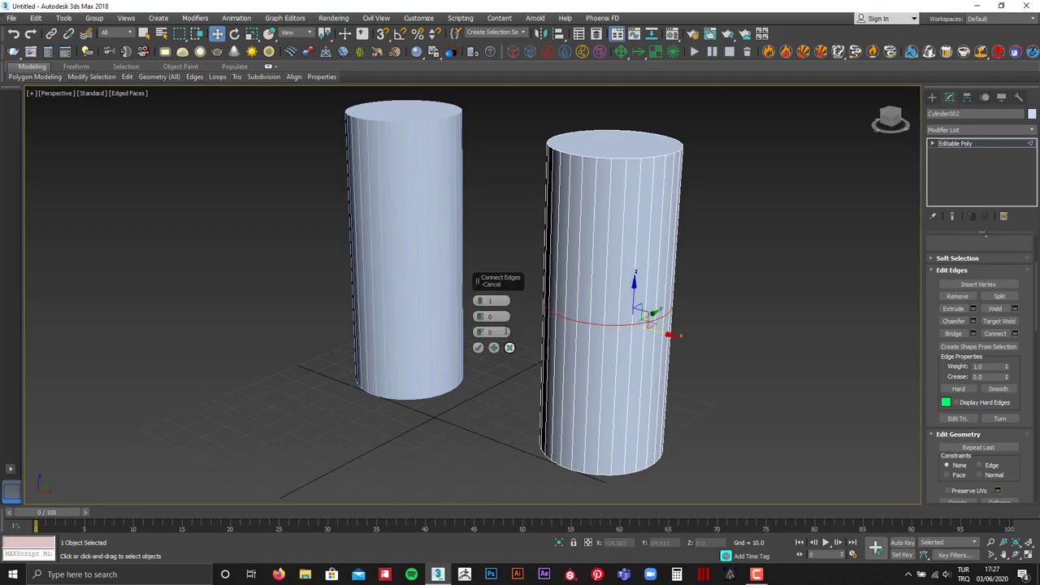
left_click_drag(480, 303, 480, 299)
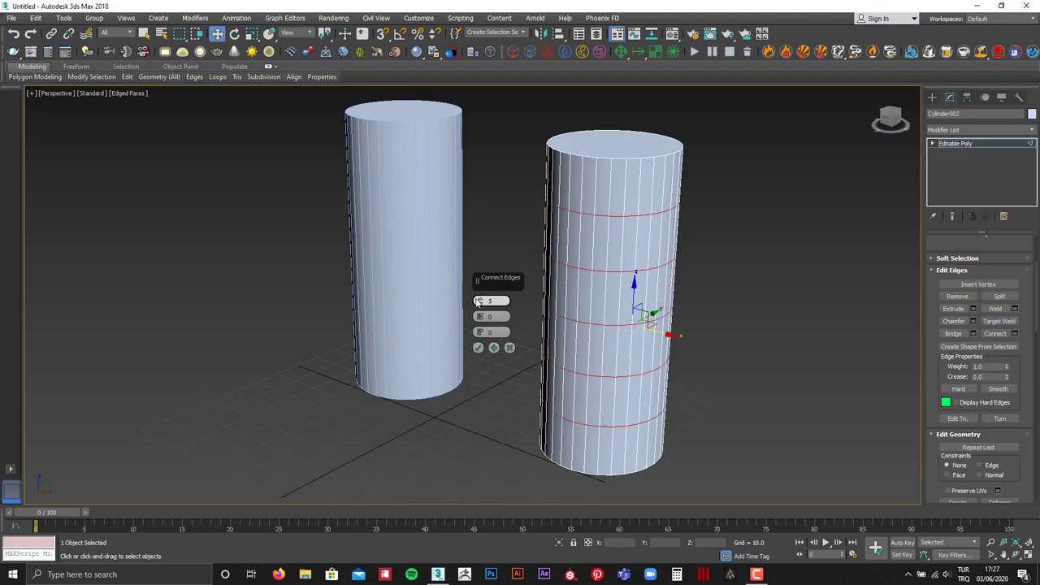
left_click(478, 348)
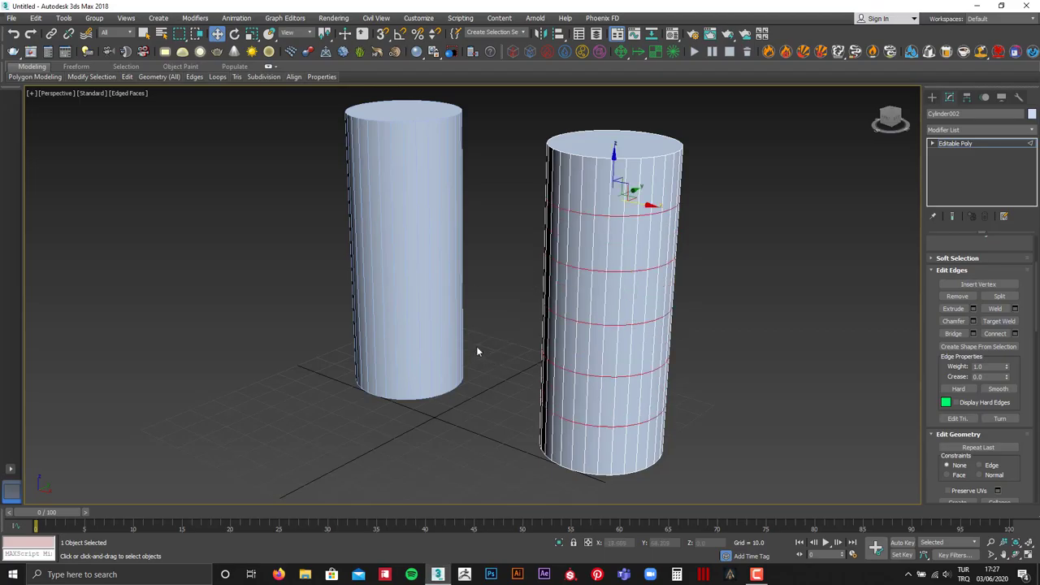
left_click(697, 341)
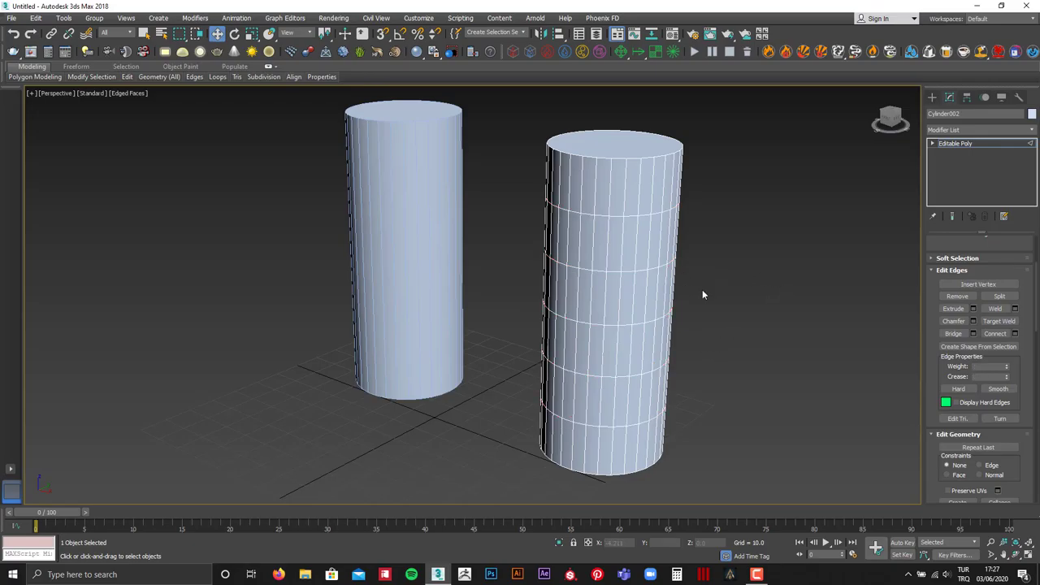
middle_click_drag(703, 295, 593, 239, "alt")
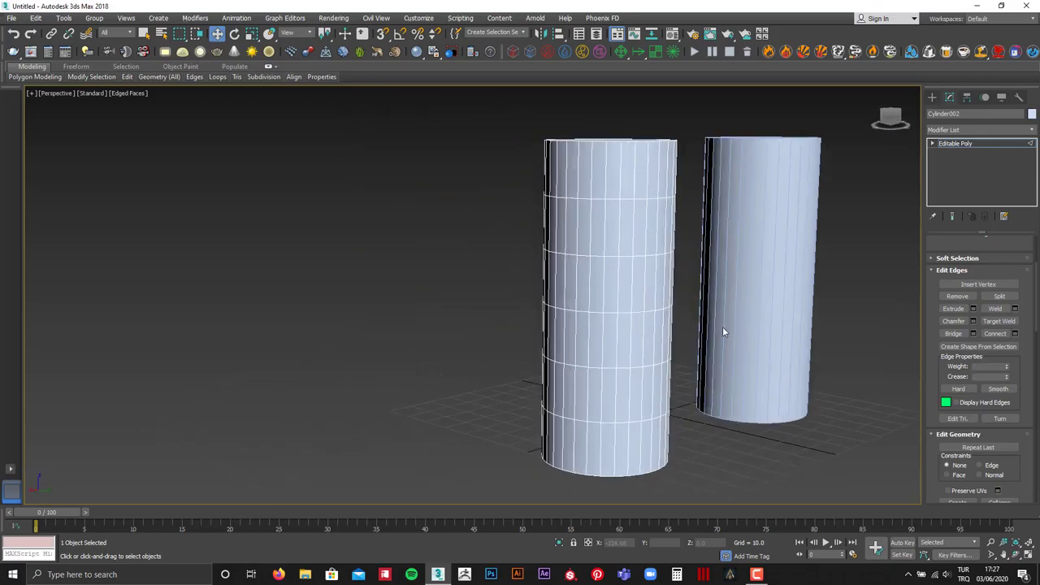
middle_click_drag(685, 326, 796, 337, "alt")
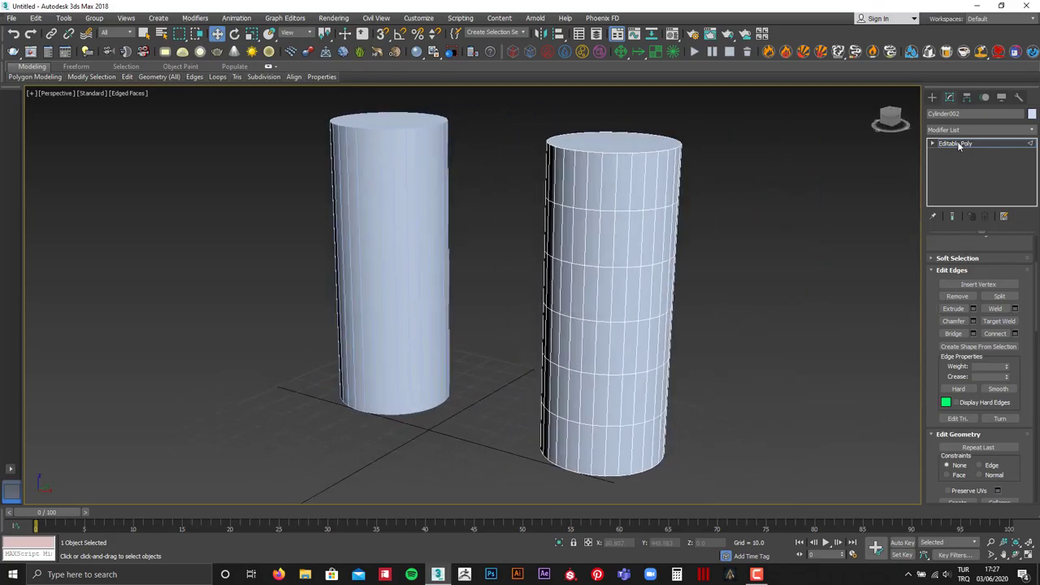
scroll(934, 291, "up", 2)
- Cycle Cylinder002 through Vertex, Edge, Border and Element levels, ending at Polygon level
scroll(935, 291, "up", 1)
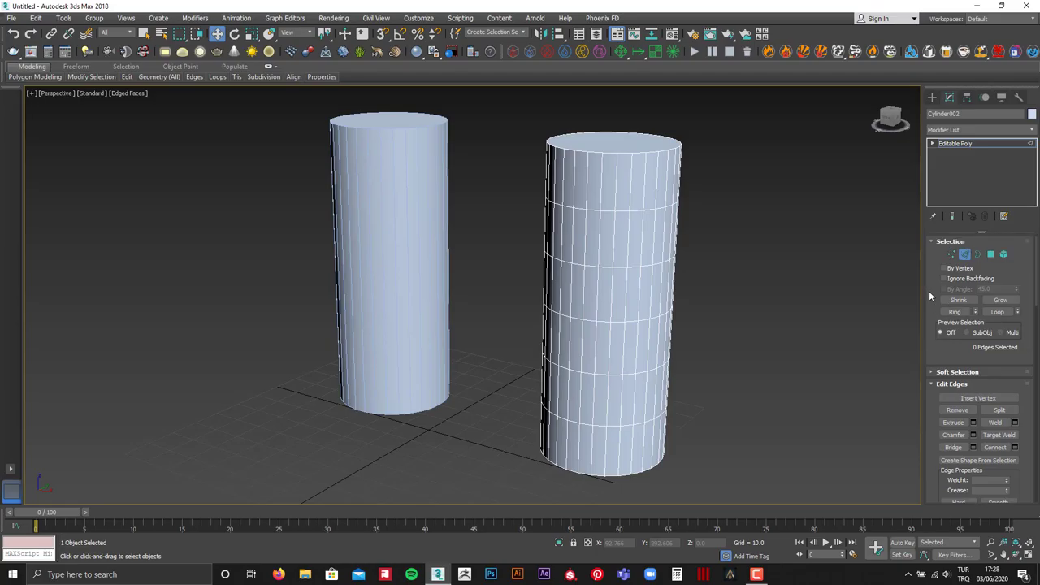
scroll(1034, 285, "down", 2)
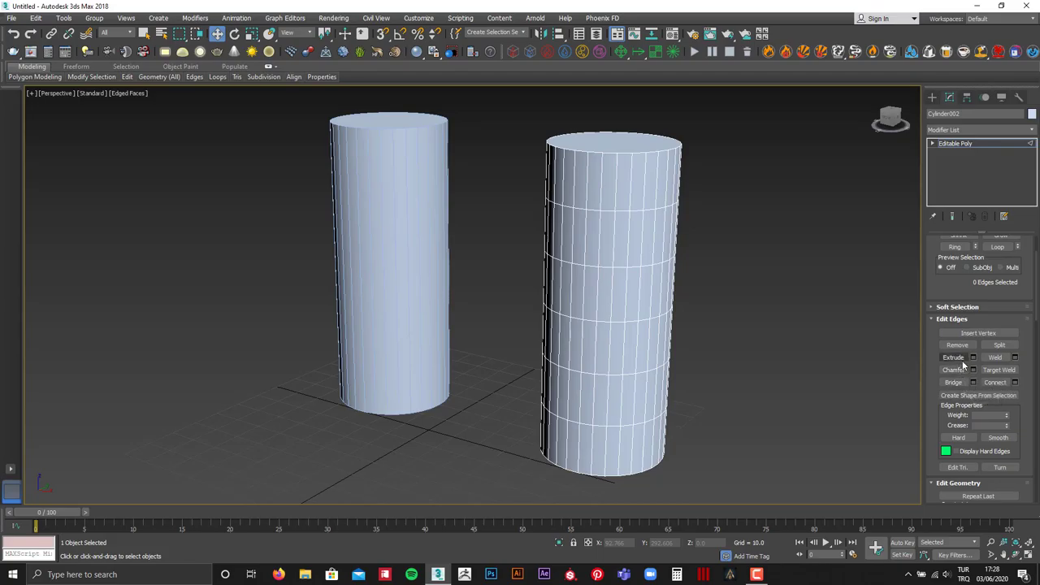
key("4")
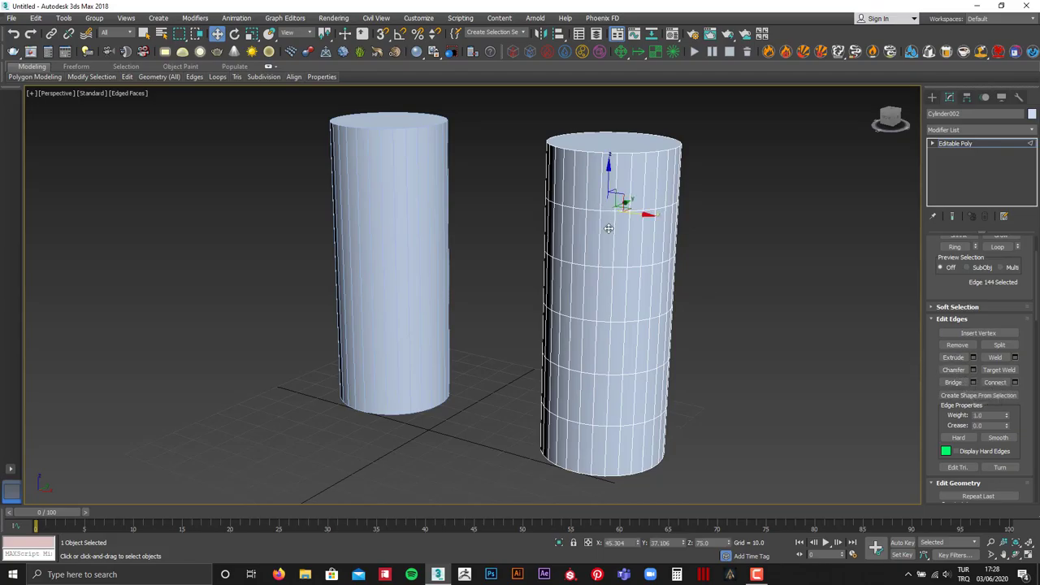
scroll(953, 292, "up", 2)
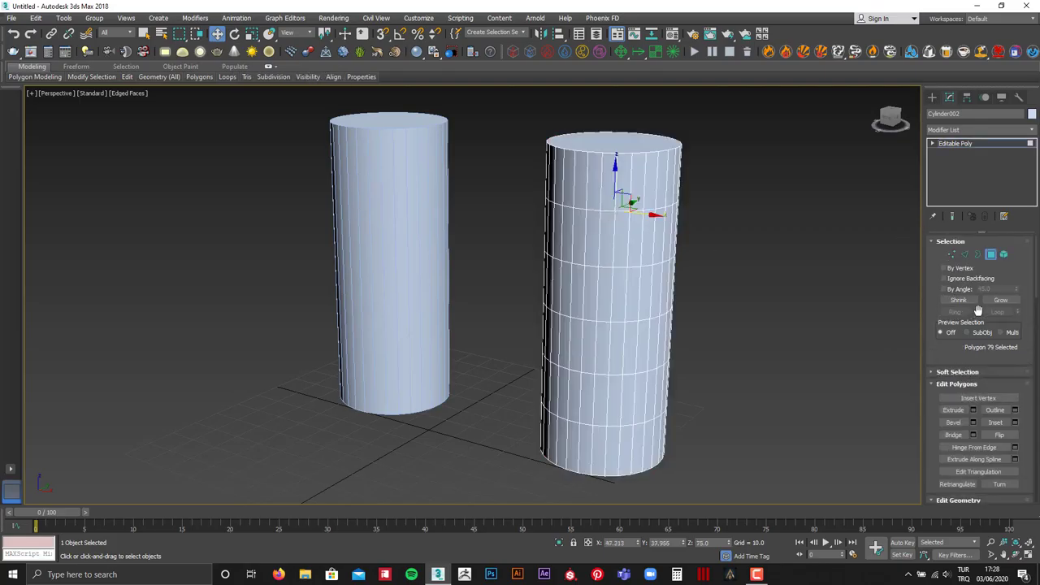
key("1")
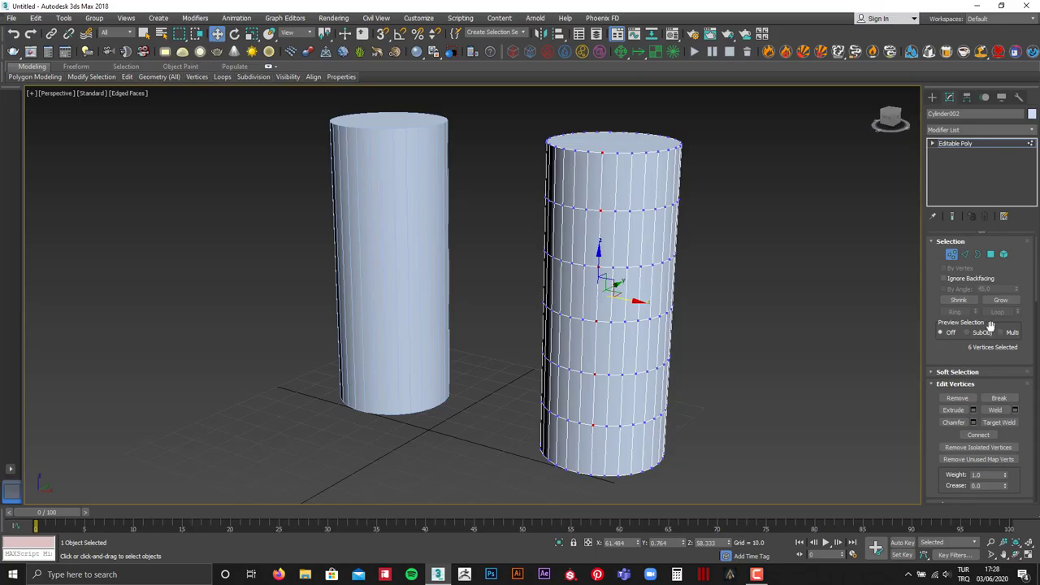
left_click(967, 256)
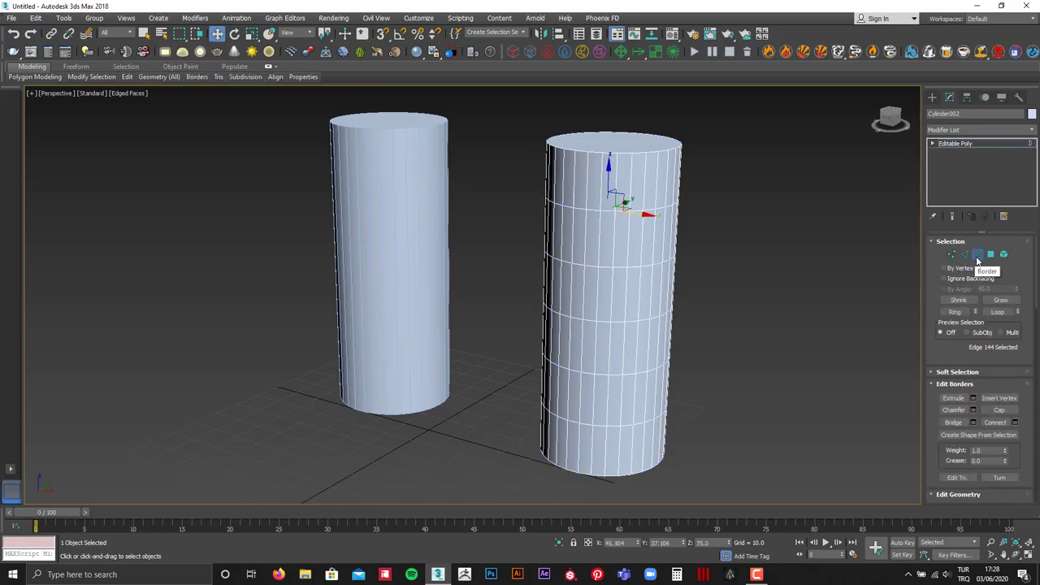
left_click(978, 255)
key("5")
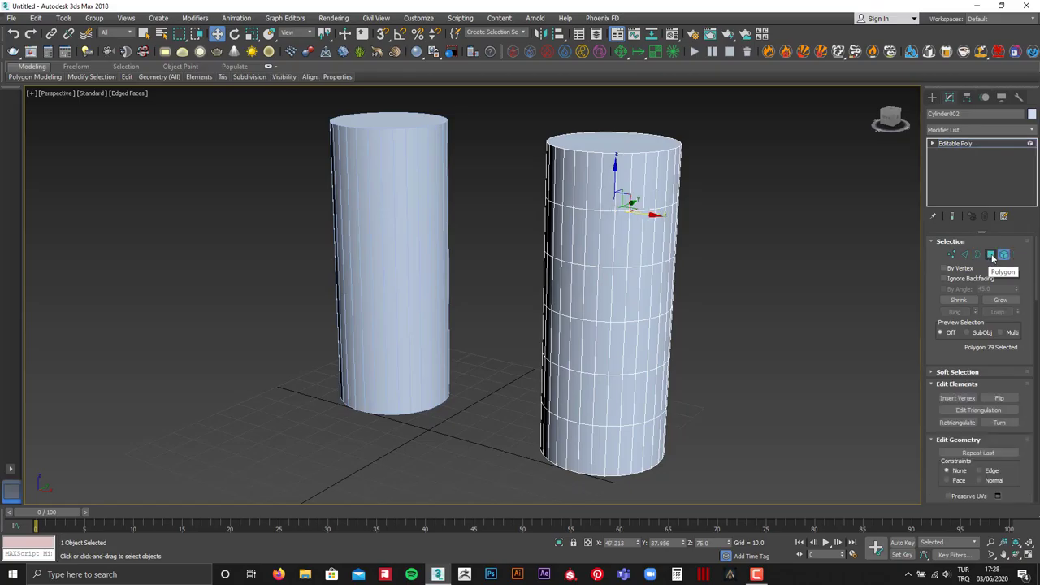
left_click(992, 257)
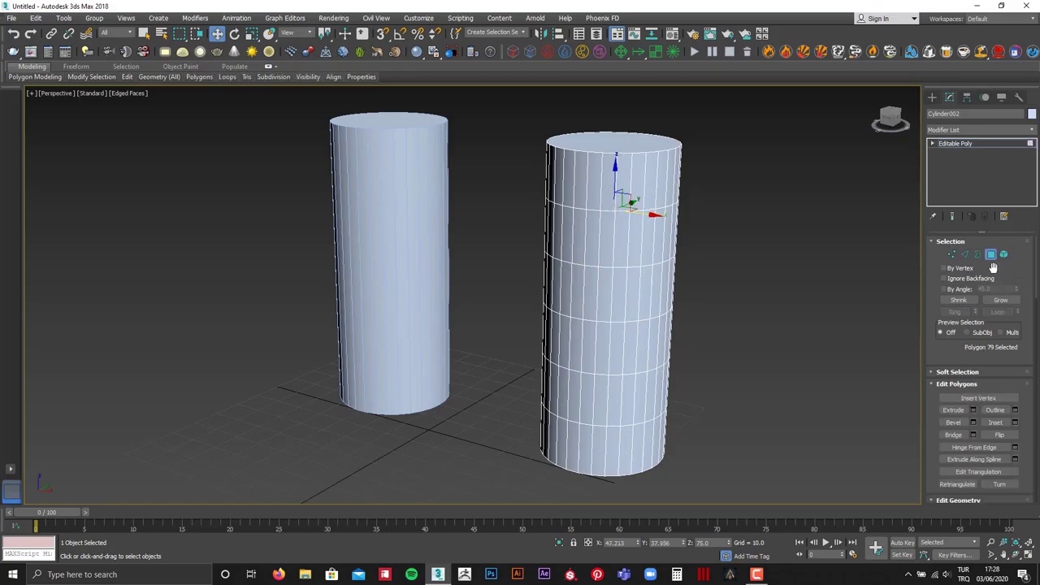
left_click(1005, 256)
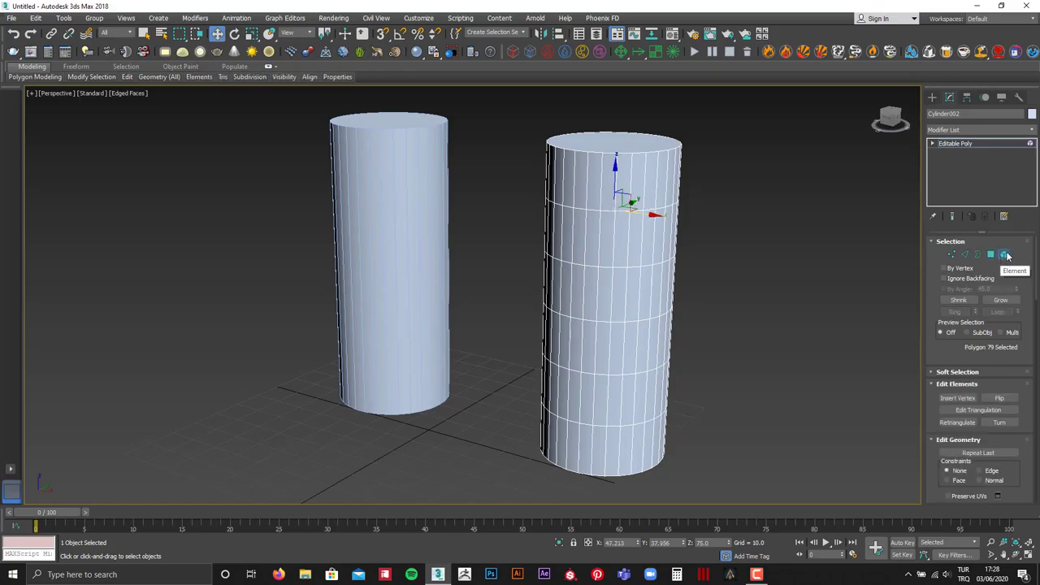
key("4")
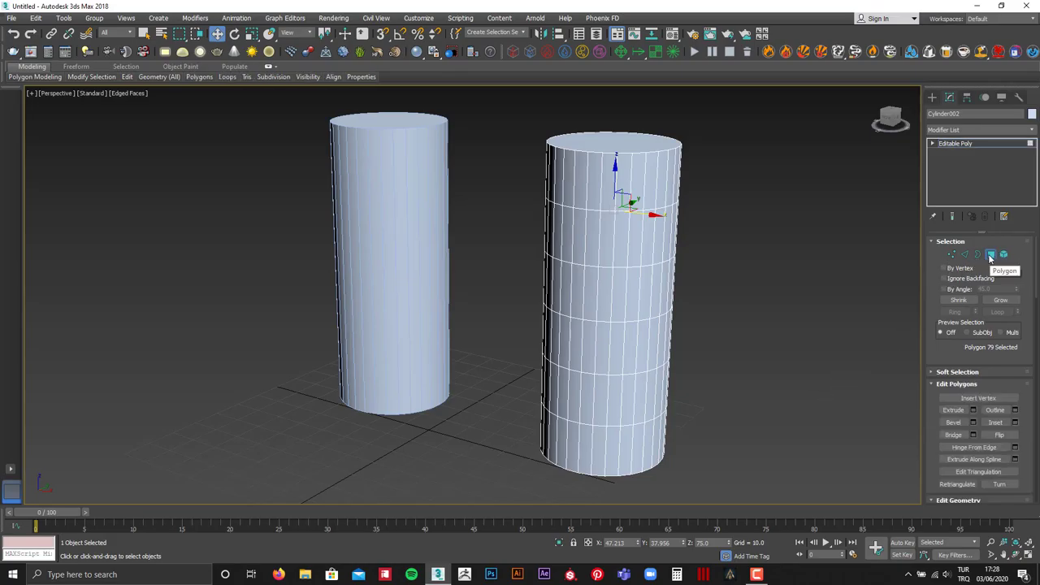
- Select a vertical strip of four faces high on the right cylinder
middle_click_drag(614, 240, 648, 248, "alt")
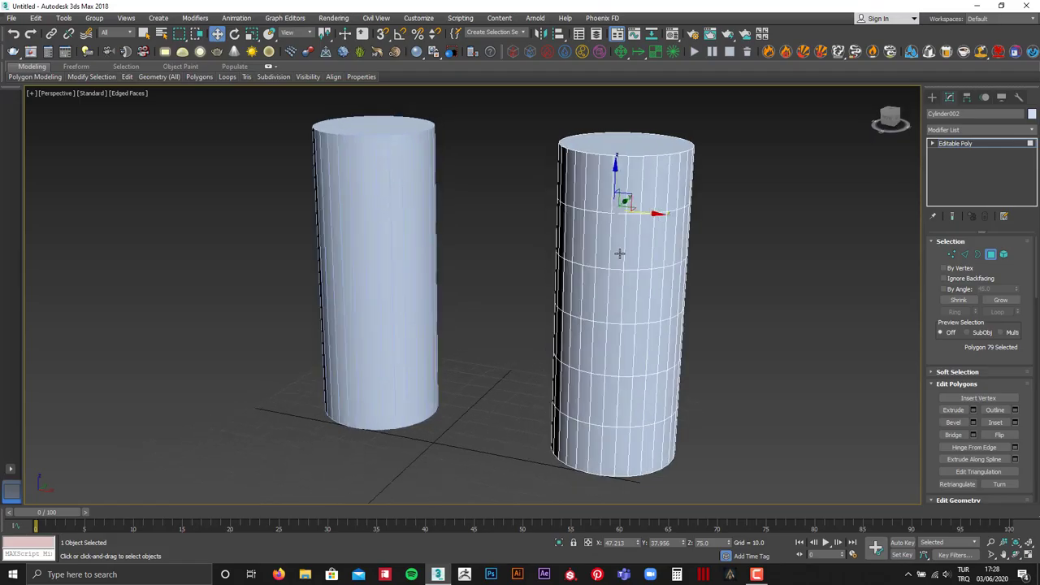
left_click(648, 248)
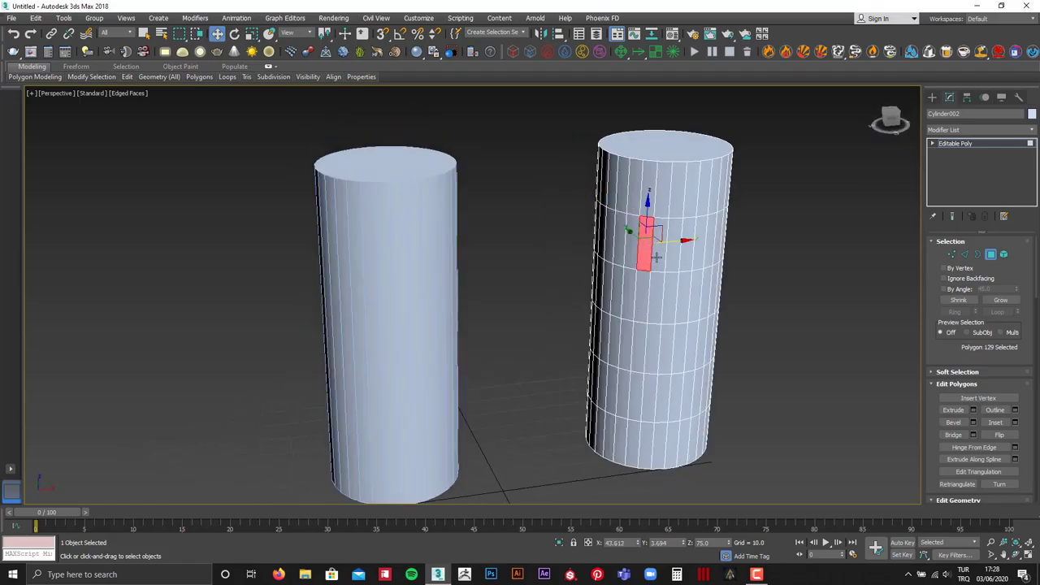
left_click(656, 293, "ctrl")
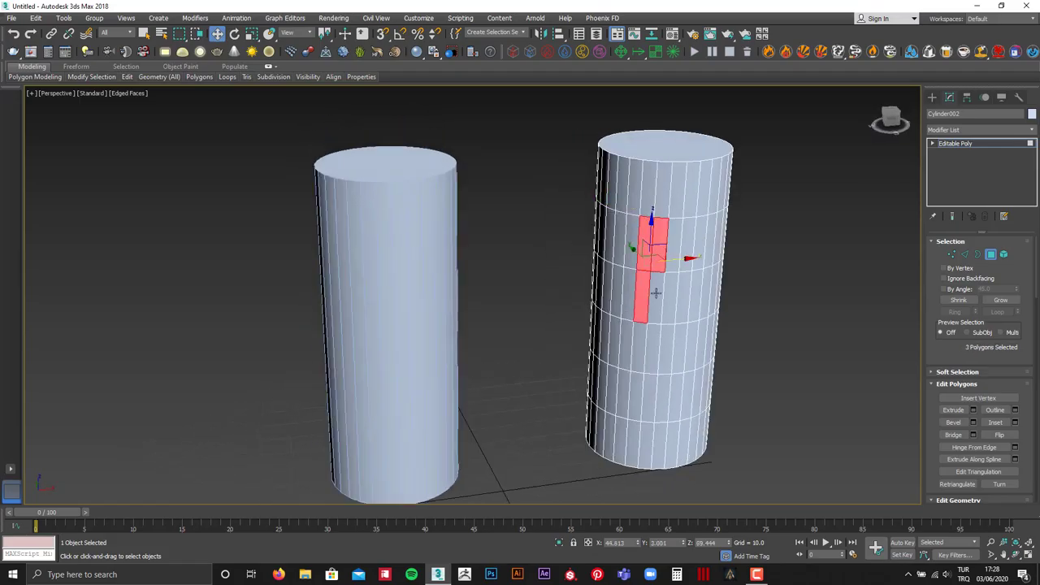
left_click(656, 293, "ctrl")
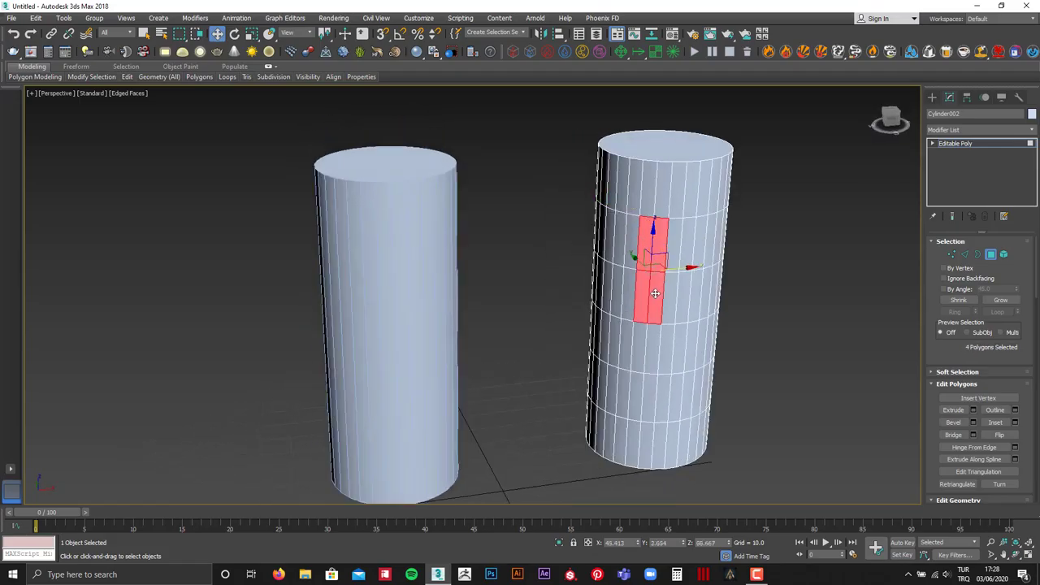
- Extrude the four faces inward to a height of about -3.4, forming a recessed slot
left_click(974, 412)
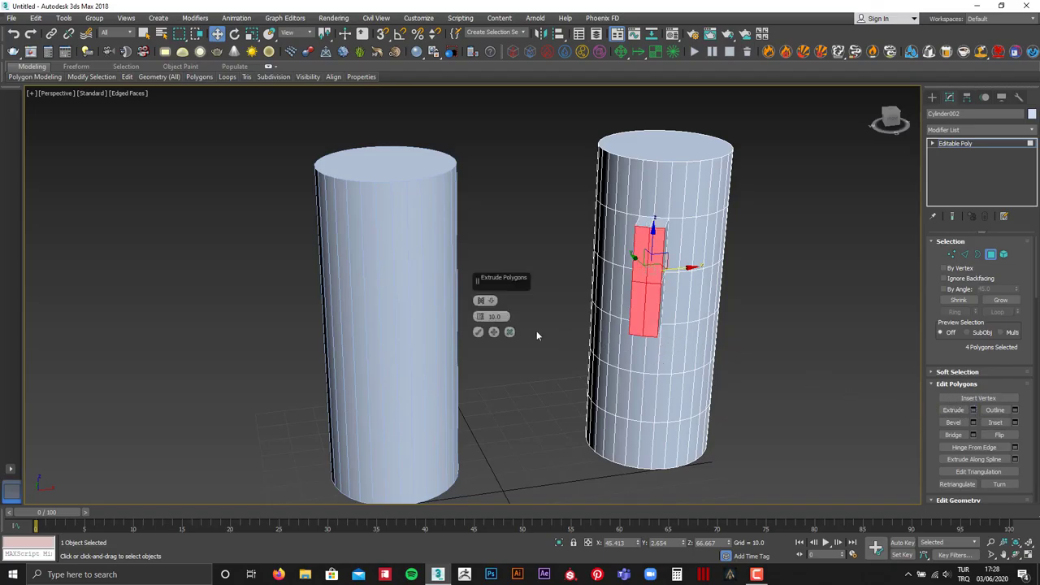
middle_click_drag(574, 320, 534, 313, "alt")
mouse_move(479, 316)
left_mouse_down()
mouse_move(481, 306)
mouse_move(556, 294)
mouse_move(481, 319)
left_mouse_up()
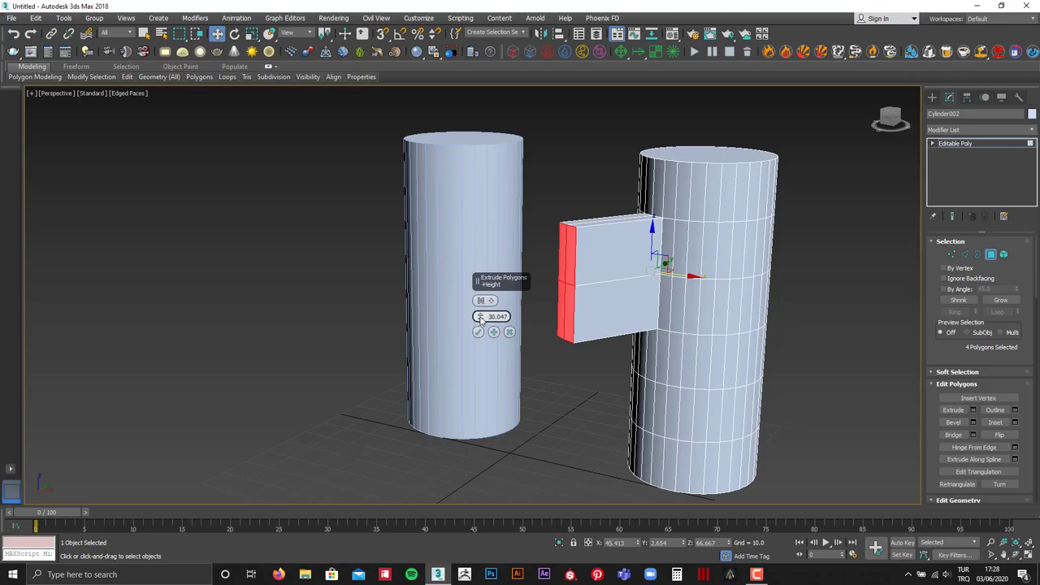
right_click(480, 317)
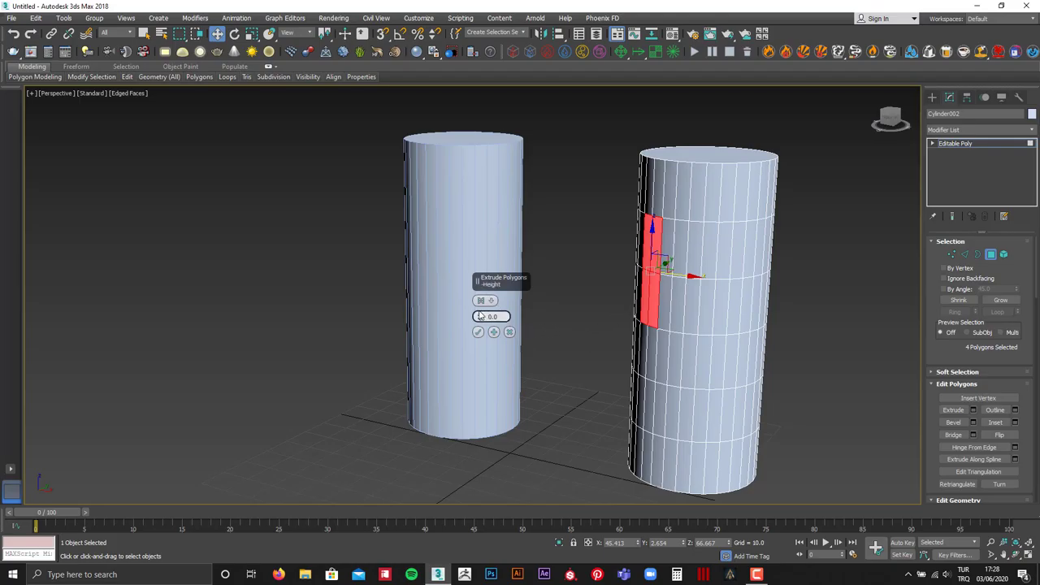
left_click_drag(481, 319, 481, 345)
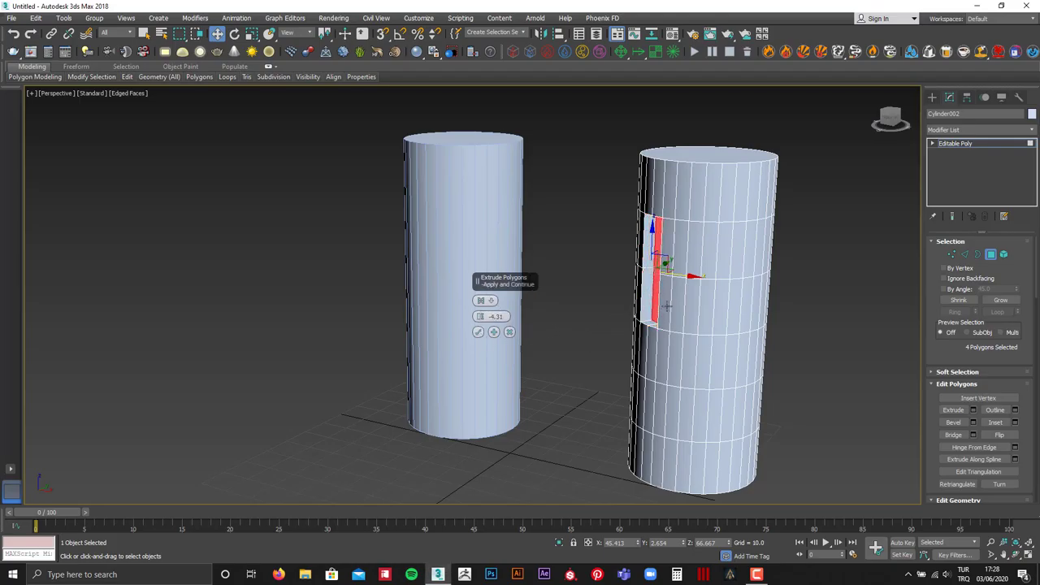
mouse_move(481, 345)
middle_mouse_down("alt")
mouse_move(709, 324)
mouse_move(558, 320)
middle_mouse_up("alt")
scroll(708, 324, "up", 5)
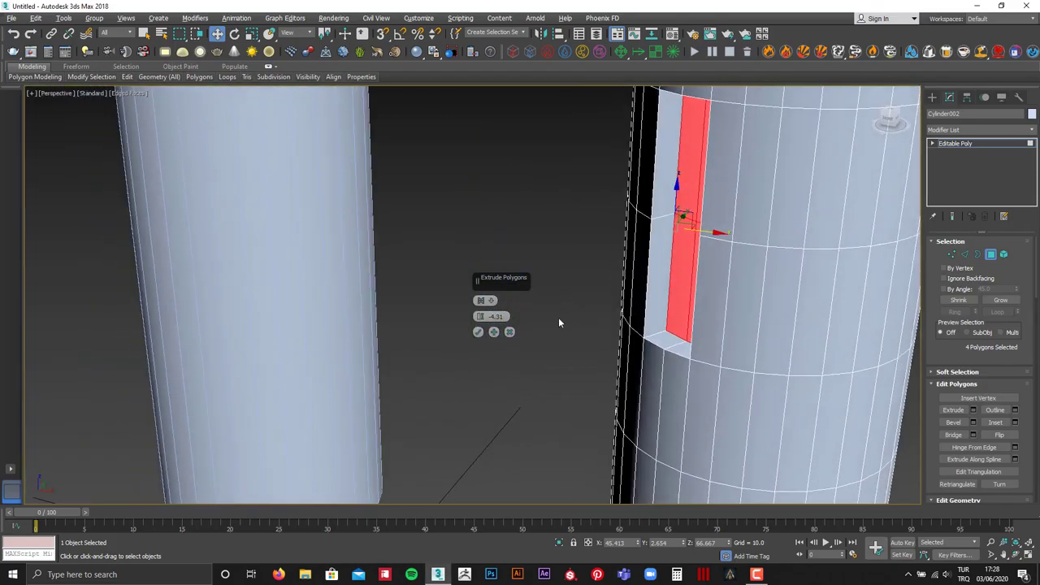
mouse_move(483, 320)
left_mouse_down()
mouse_move(484, 271)
mouse_move(488, 342)
mouse_move(488, 321)
left_mouse_up()
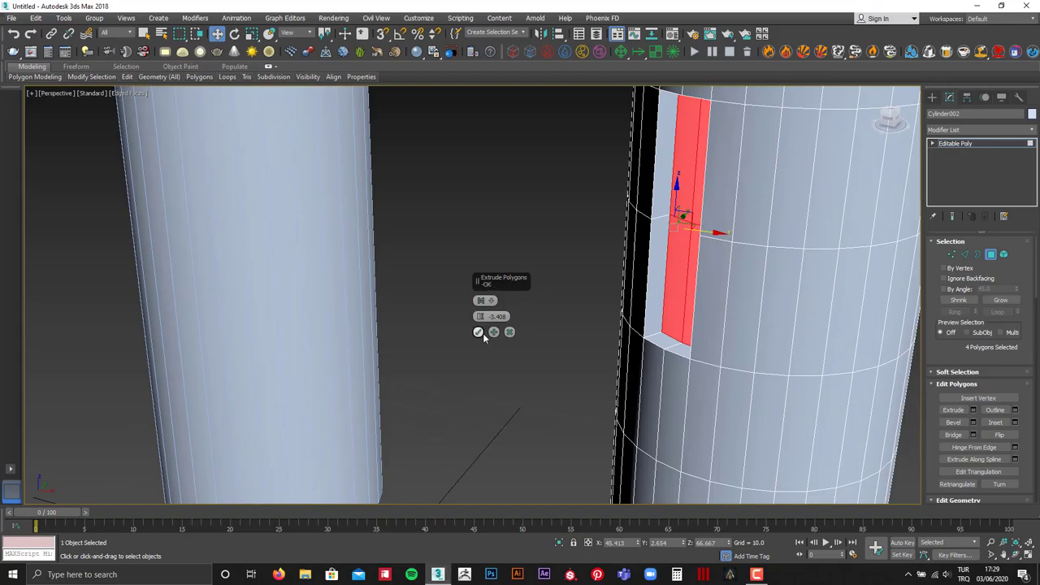
left_click(478, 331)
- Begin selecting faces lower on the right cylinder, below the slot
left_click(744, 378)
left_click(763, 391, "ctrl")
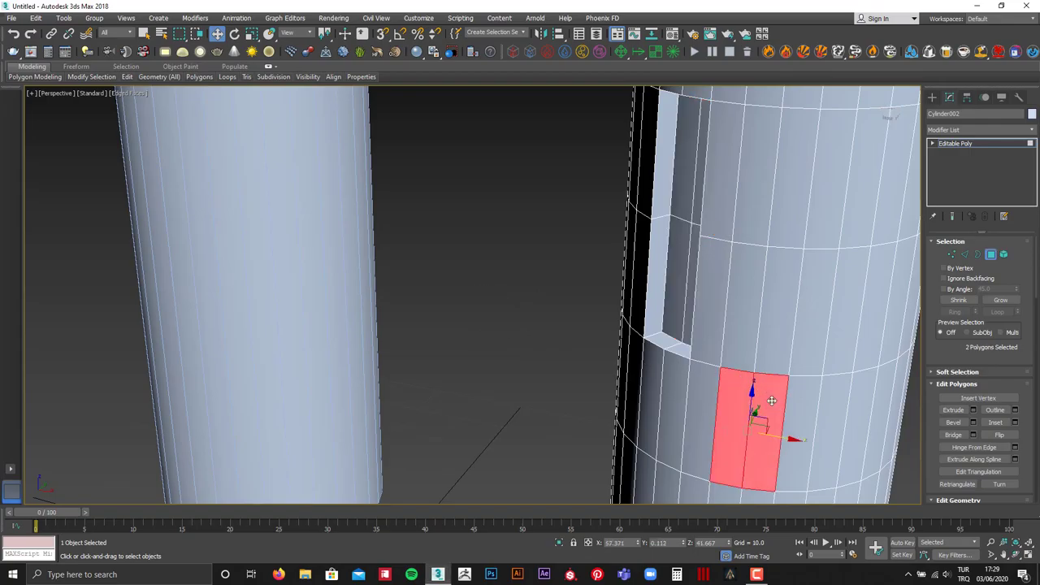
mouse_move(762, 390)
middle_mouse_down("alt")
mouse_move(790, 248)
mouse_move(781, 260)
middle_mouse_up("alt")
- Complete a selection of four faces below the slot on Cylinder002
left_click(719, 374, "ctrl")
left_click(745, 356, "ctrl")
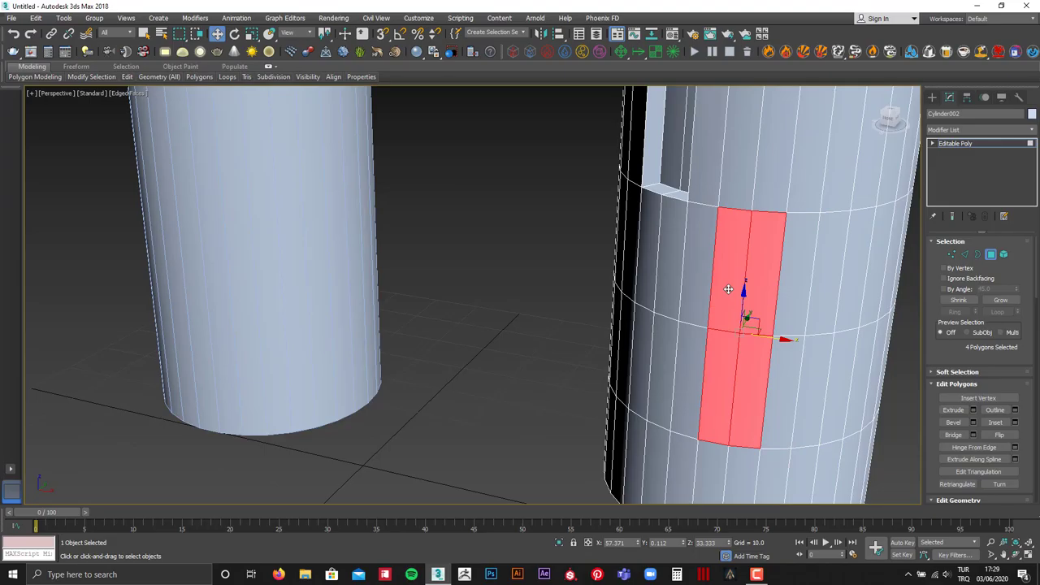
left_click(737, 243, "alt")
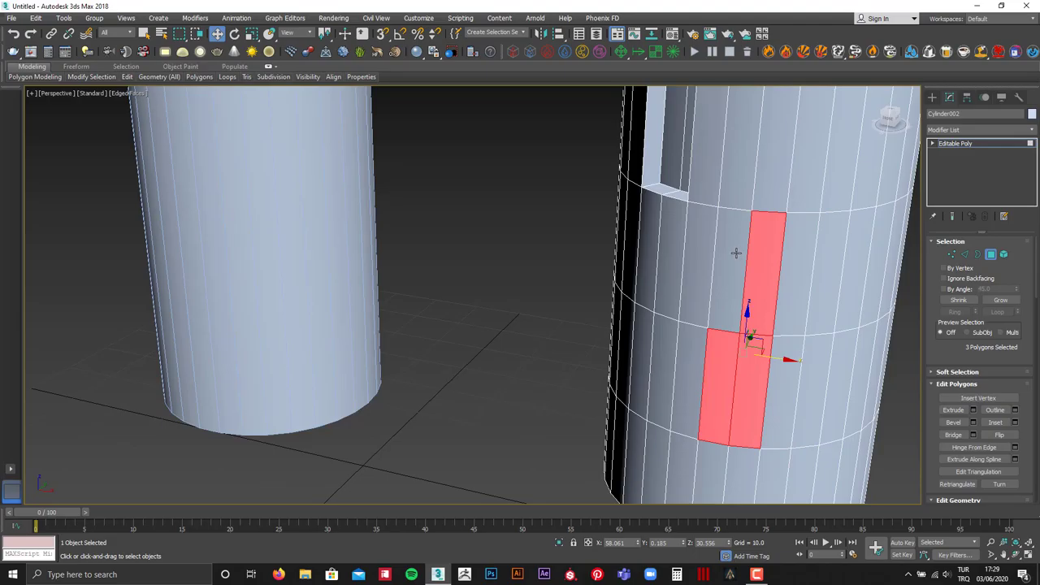
left_click(736, 253, "ctrl")
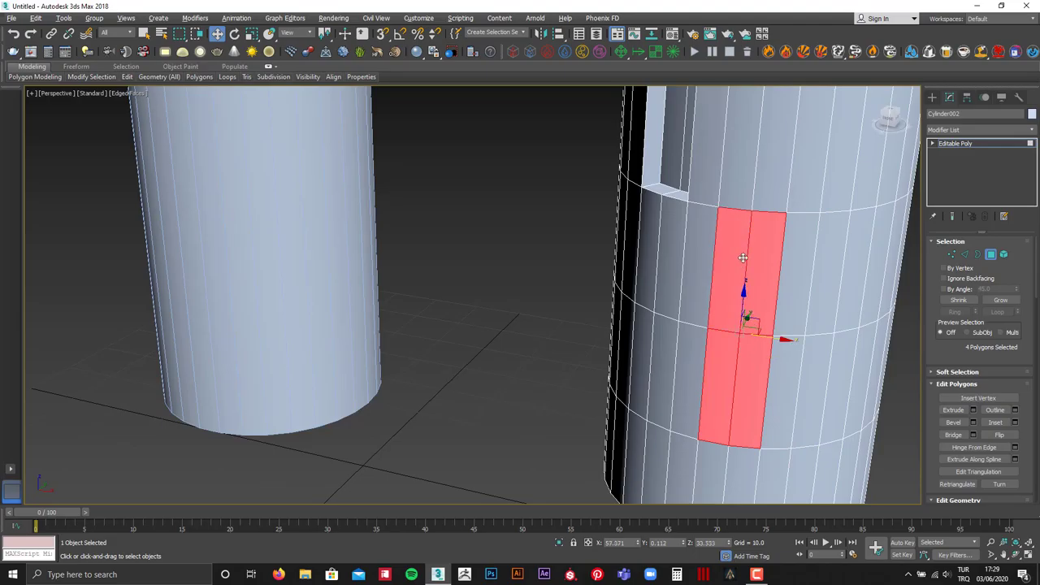
left_click(740, 248, "alt")
left_click(741, 246, "ctrl")
- Extrude the four faces outward with a positive height into a raised side tab
left_click(973, 409)
left_click_drag(479, 316, 484, 228)
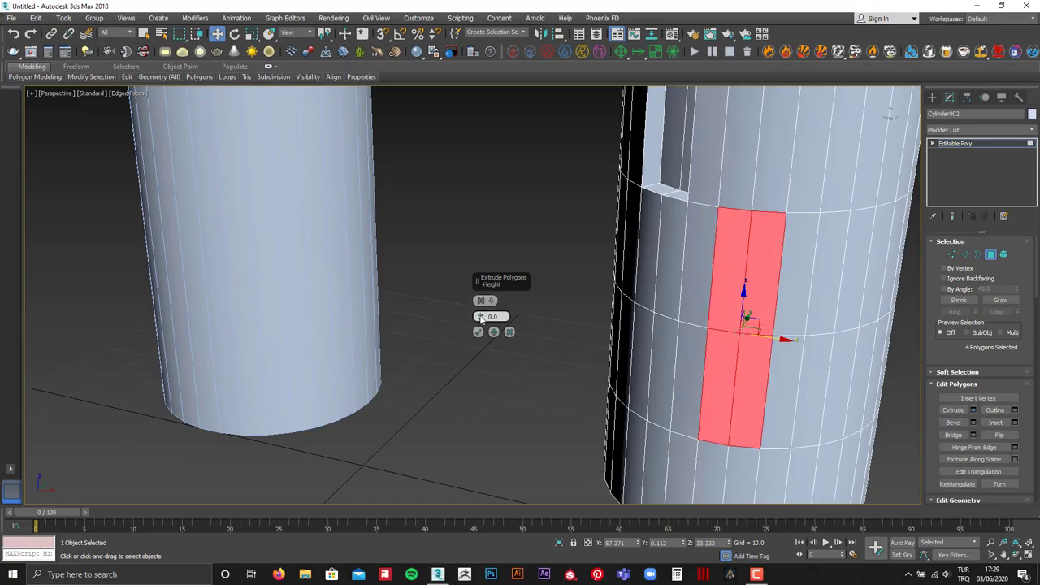
left_click(478, 332)
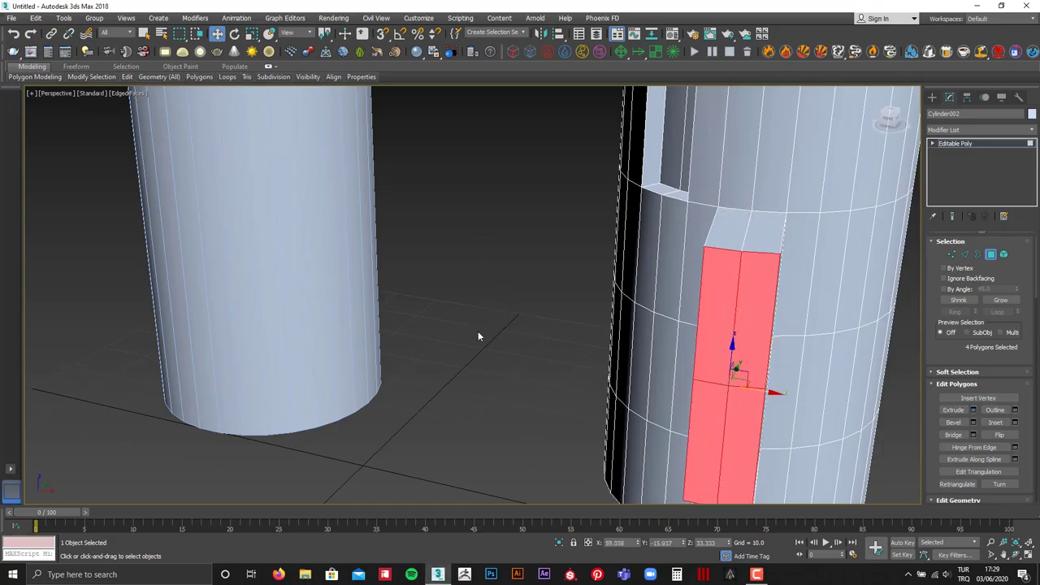
scroll(479, 333, "down", 4)
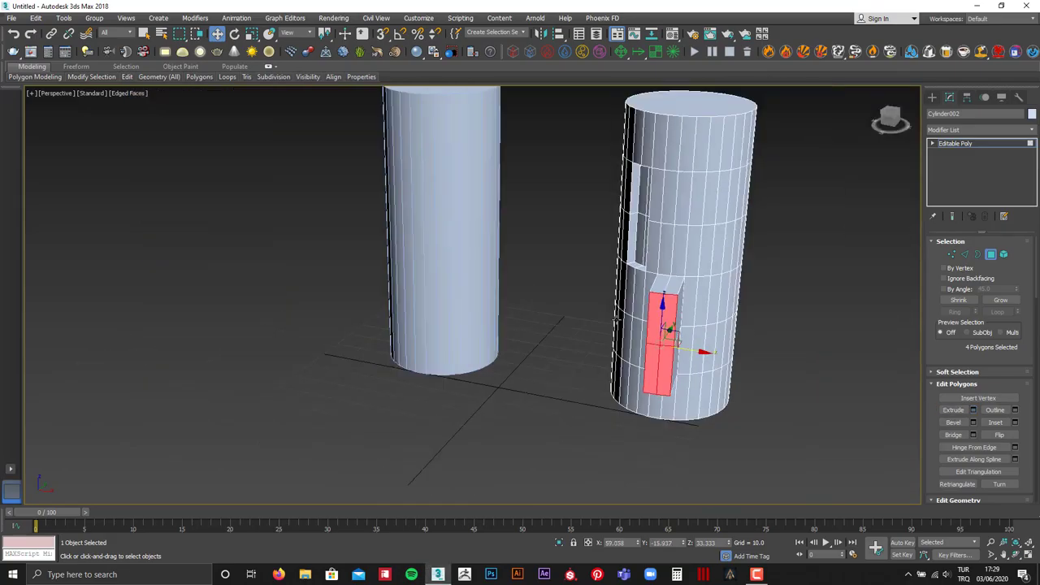
- Exit Polygon level, adjust shading and edged-faces display, and select the right cylinder
left_click(960, 144)
left_click(574, 221)
key("F3")
key("F3")
key("F4")
middle_click_drag(634, 243, 592, 249, "alt")
left_click(721, 239)
key("F4")
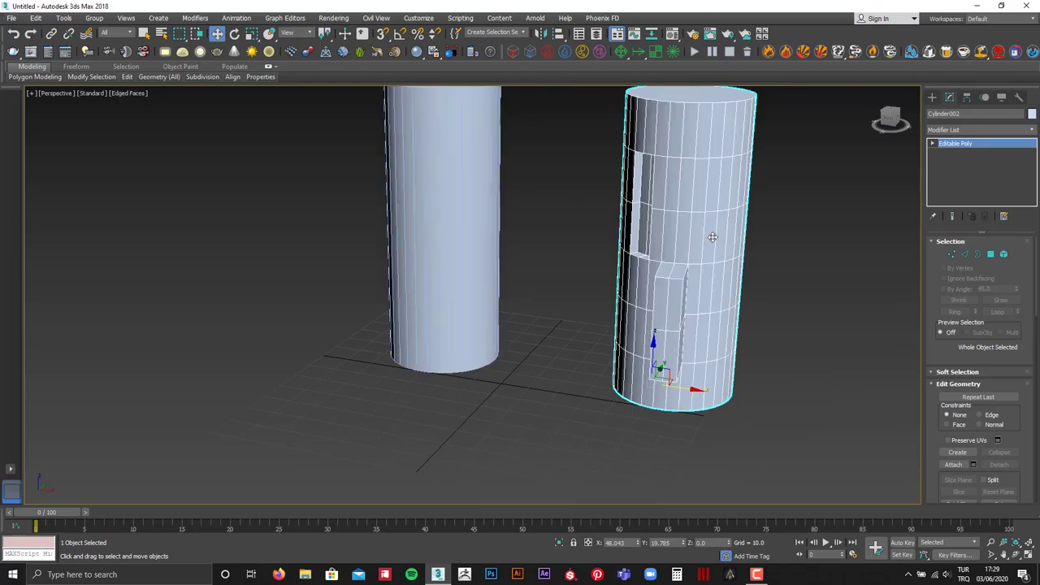
- Switch selection between the two cylinders and orbit to a higher view of both
scroll(674, 236, "up", 3)
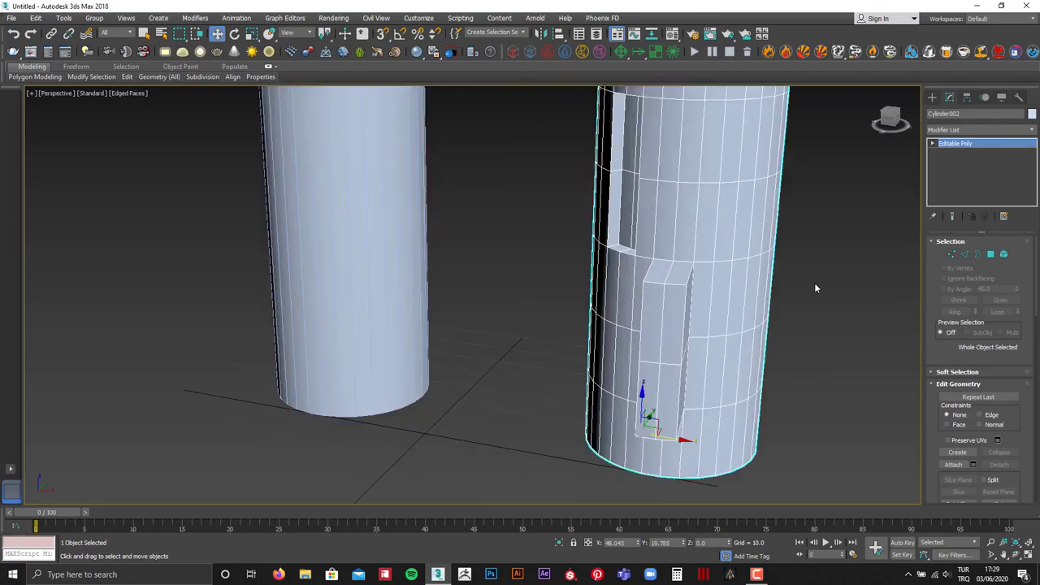
scroll(463, 302, "down", 2)
left_click(420, 249)
left_click(611, 250)
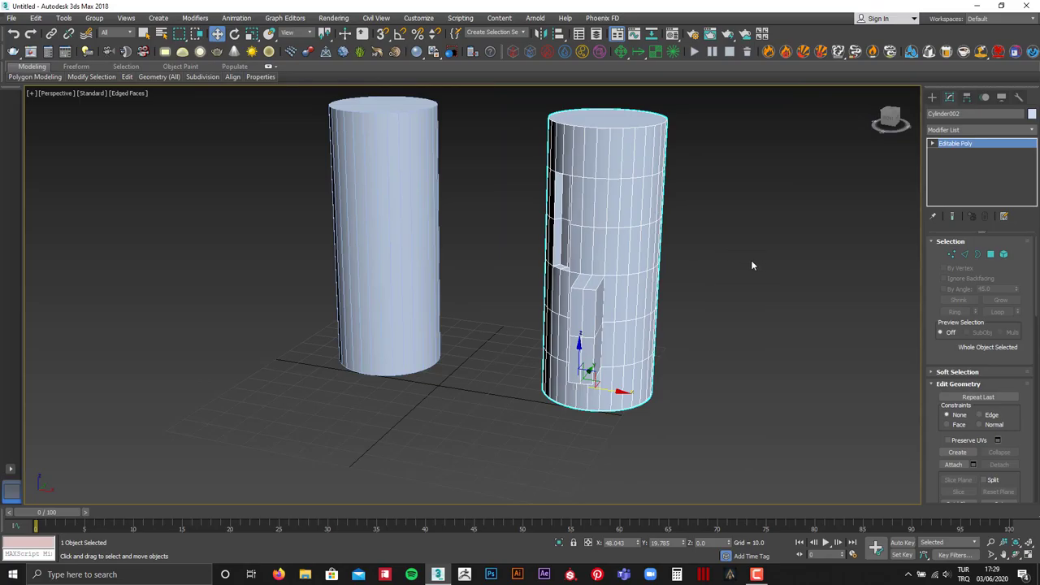
scroll(674, 235, "up", 2)
scroll(306, 258, "down", 5)
mouse_move(307, 258)
middle_mouse_down("alt")
mouse_move(424, 276)
mouse_move(396, 259)
middle_mouse_up("alt")
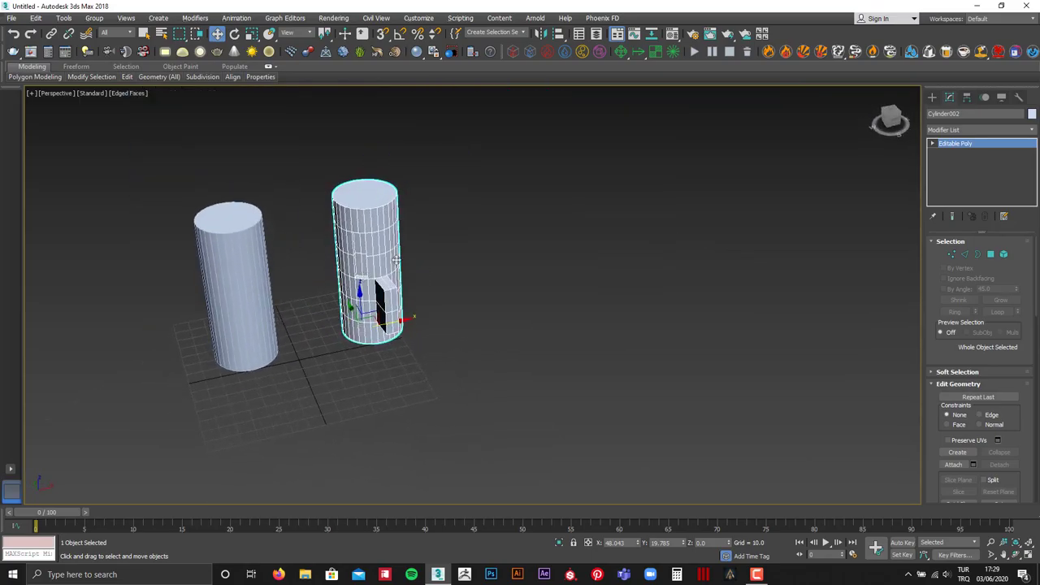
- Toggle the cylinder selection, clear it, and scroll the Modify panel down to Edit Geometry
left_click(244, 244)
left_click(365, 244)
left_click(256, 255)
left_click(256, 254)
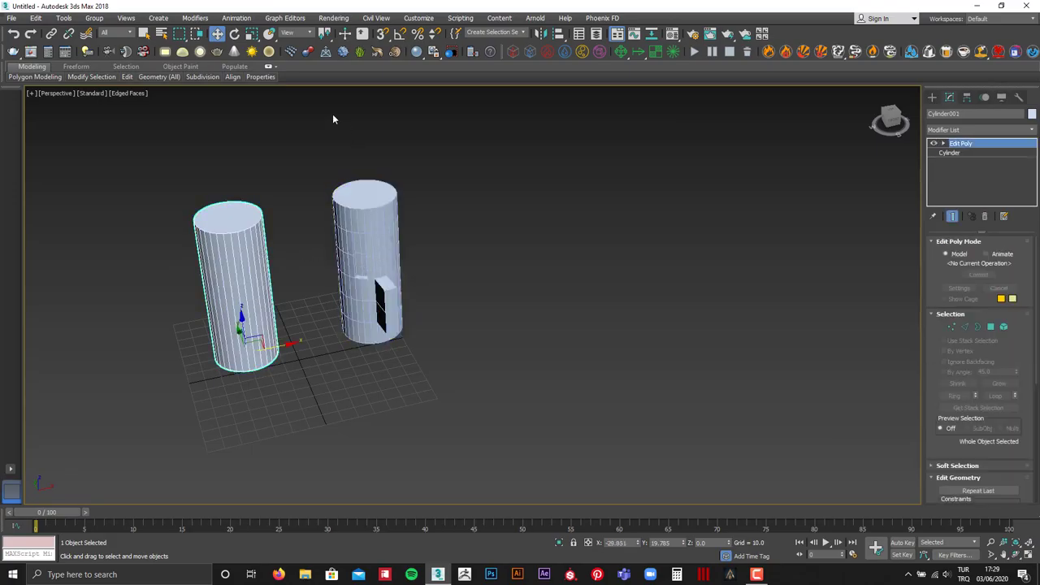
left_click(445, 151)
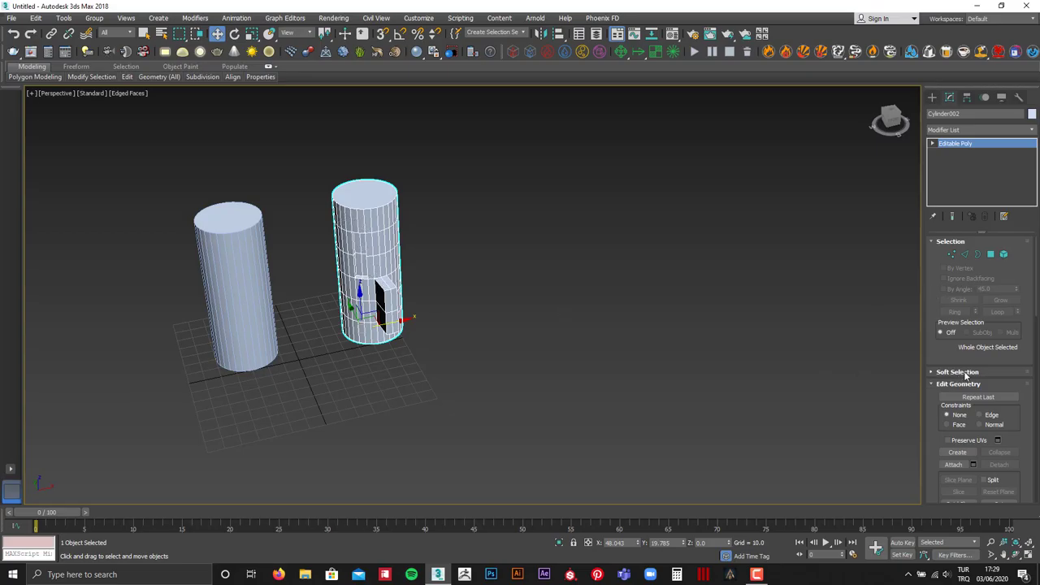
scroll(977, 375, "down", 2)
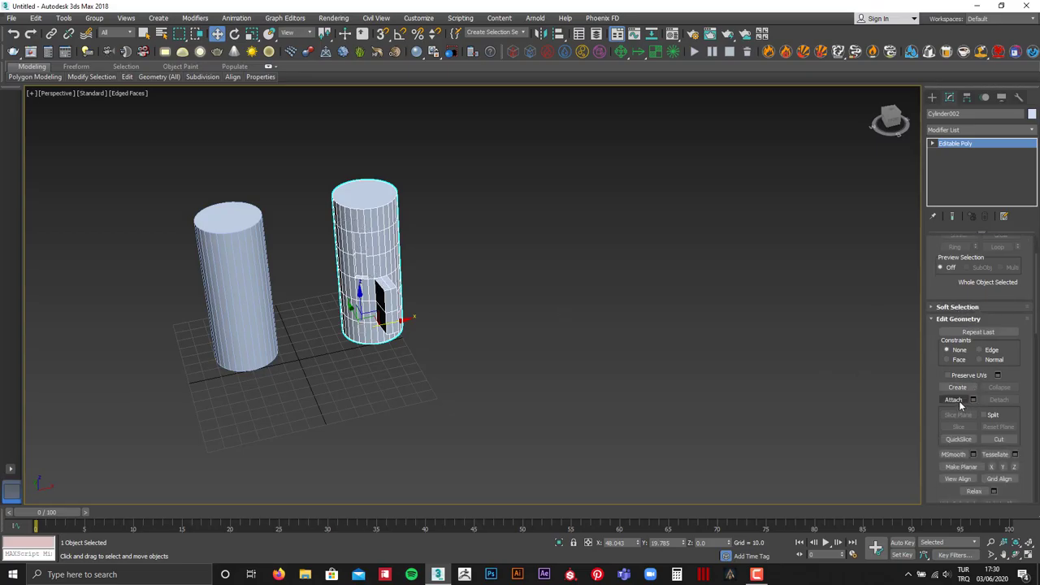
- Attach Cylinder001 to Cylinder002 and move the combined object to the right along X
left_click(955, 400)
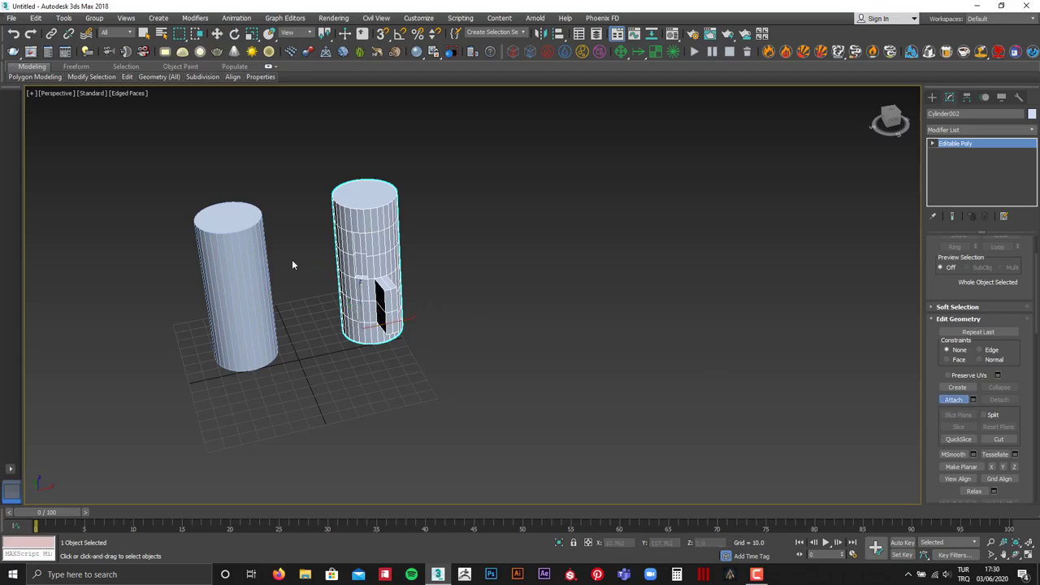
left_click(243, 254)
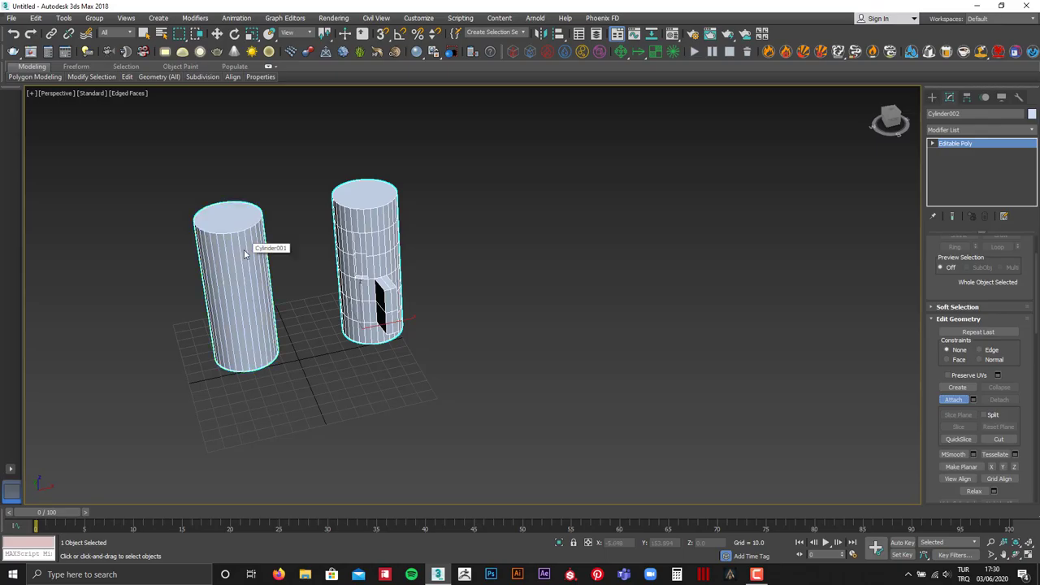
right_click(435, 275)
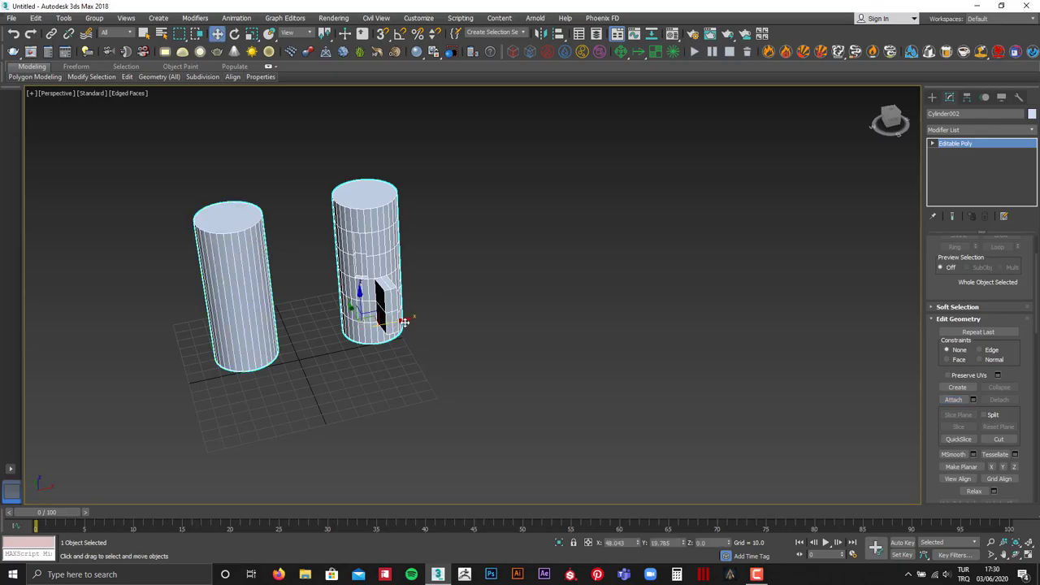
mouse_move(404, 322)
left_mouse_down()
mouse_move(450, 291)
mouse_move(537, 391)
mouse_move(492, 393)
left_mouse_up()
key("e")
right_click(461, 304)
key("w")
- Select each cylinder as an element, then switch to Polygon level
scroll(937, 309, "up", 2)
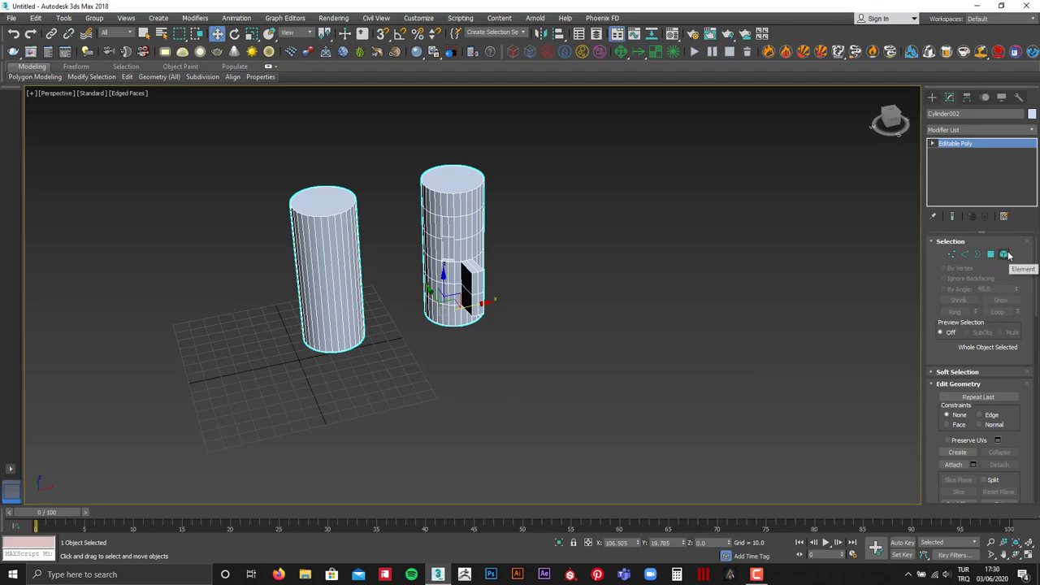
left_click(1005, 256)
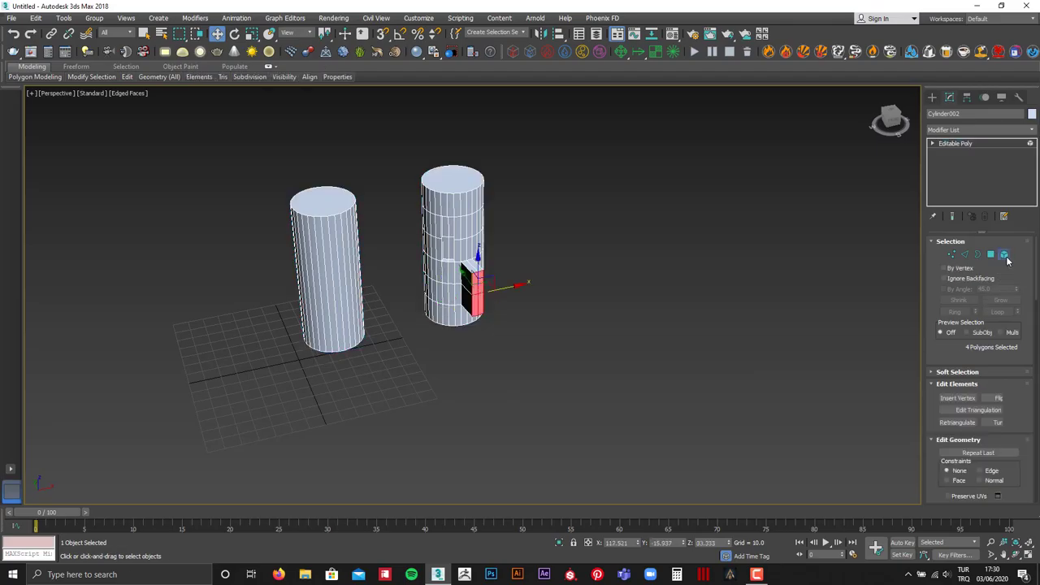
left_click(462, 229)
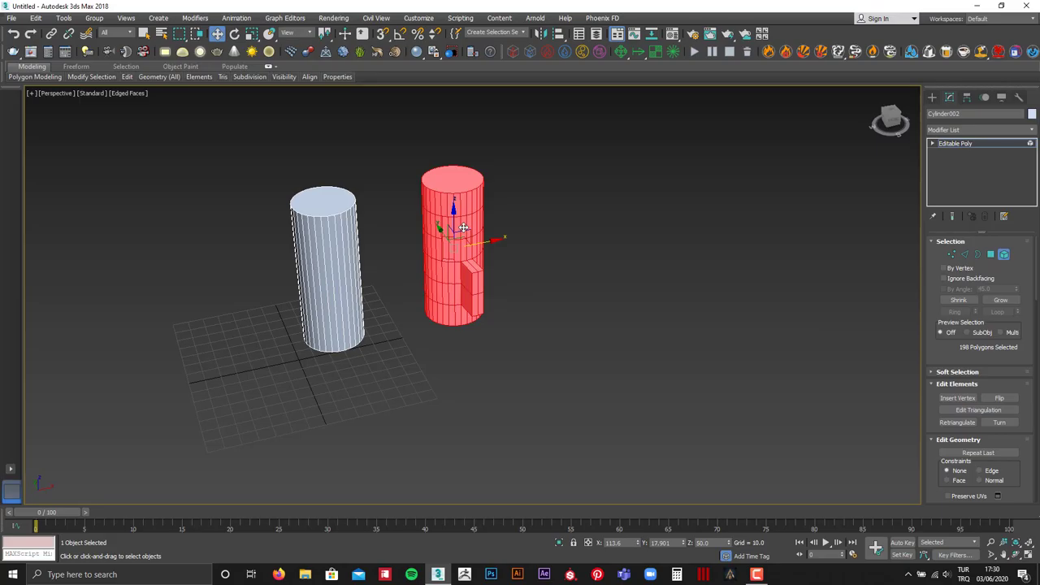
left_click(311, 235)
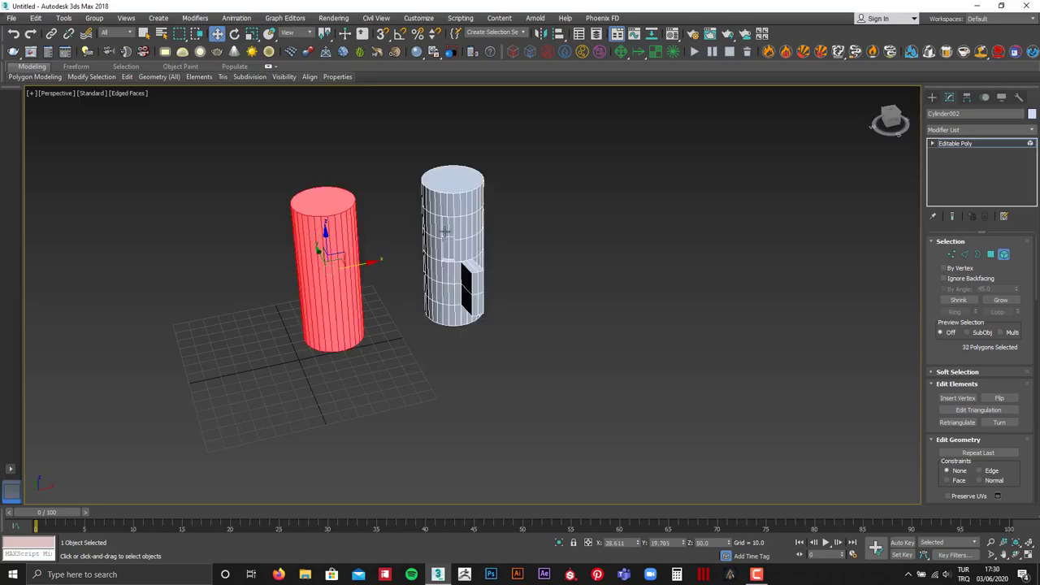
key("ctrl+z")
key("ctrl+y")
key("ctrl+z")
key("ctrl+y")
left_click(991, 254)
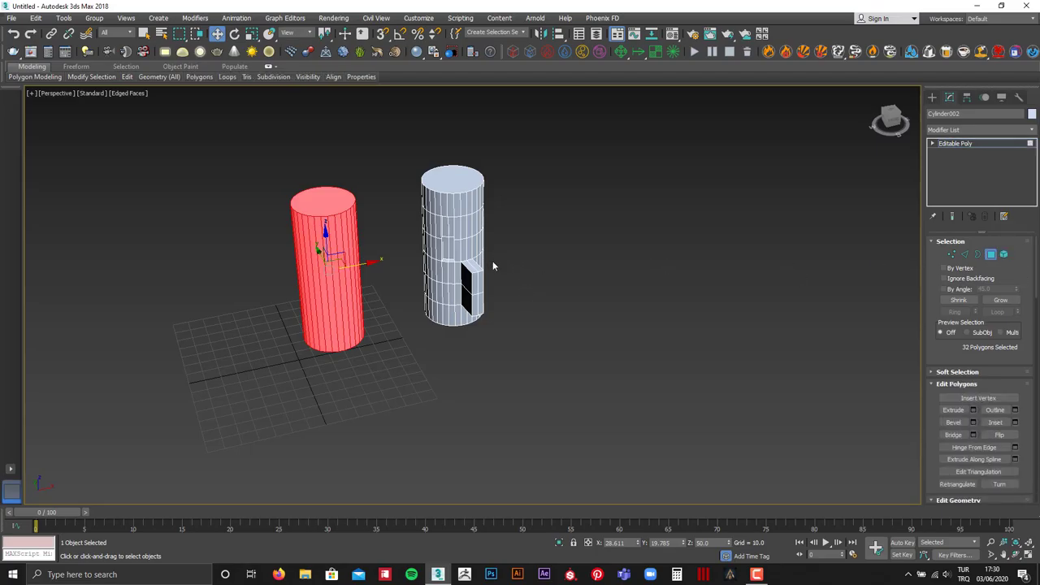
- Ring-select a vertical edge on the left cylinder and Connect it with 5 segments
left_click(964, 256)
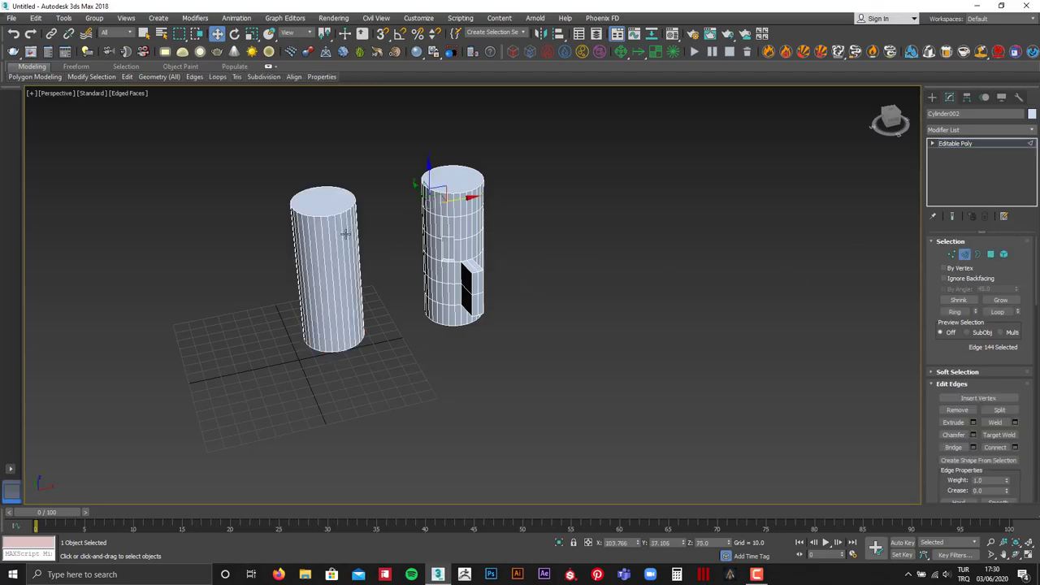
middle_click_drag(346, 236, 325, 214, "alt")
scroll(350, 215, "up", 5)
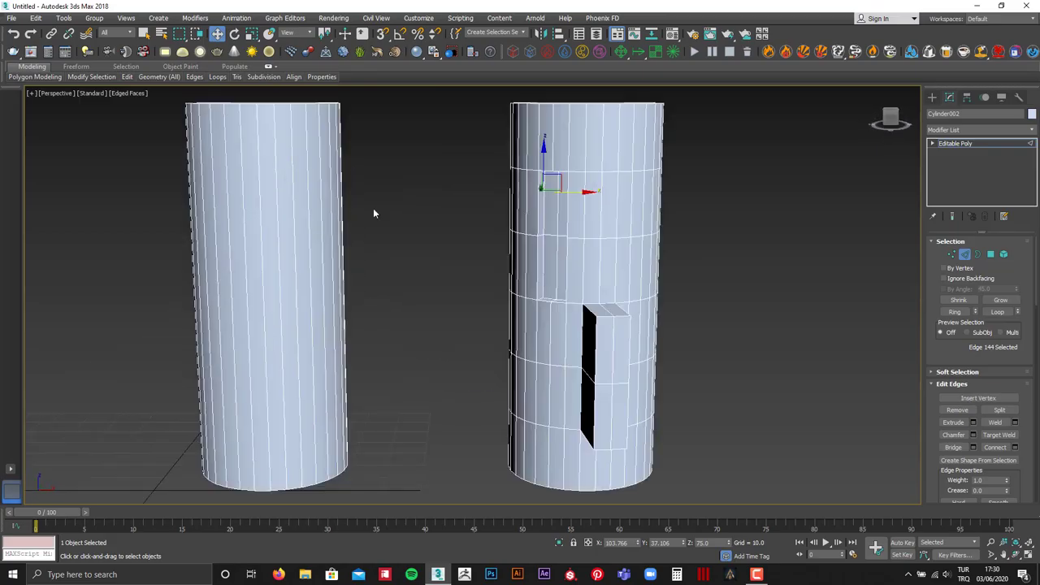
left_click(308, 191)
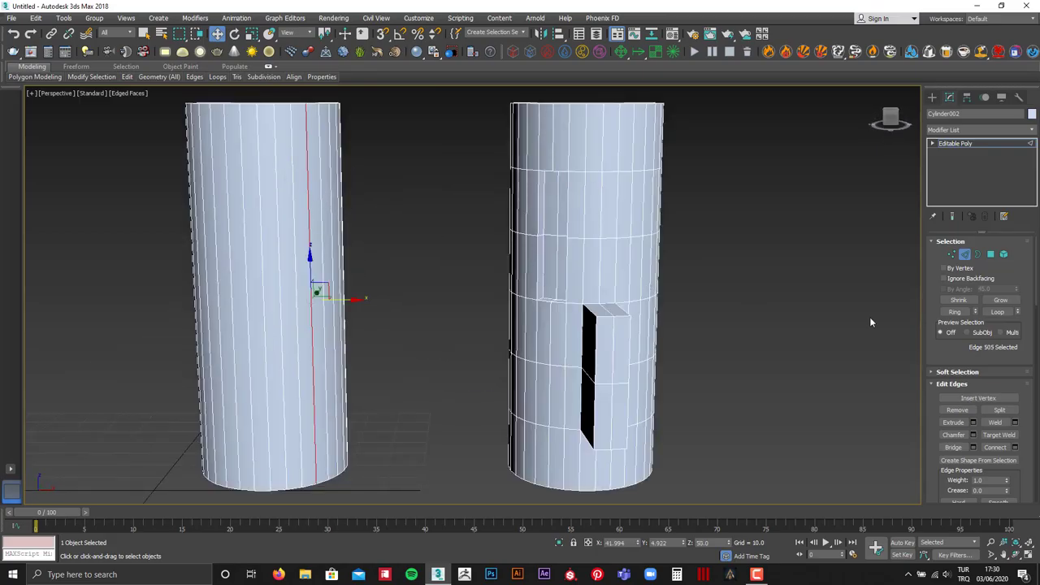
left_click(962, 313)
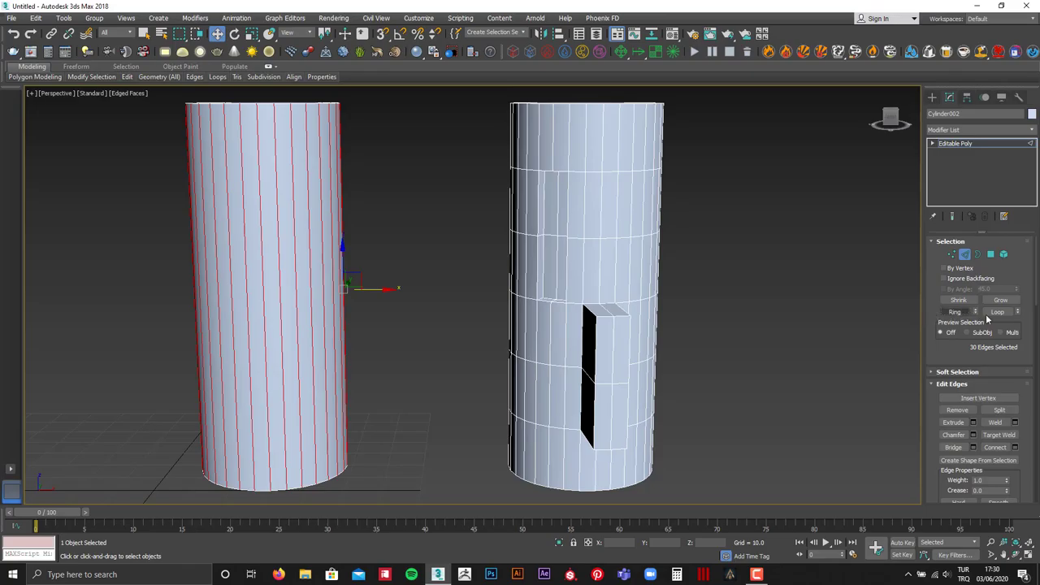
scroll(1012, 388, "down", 1)
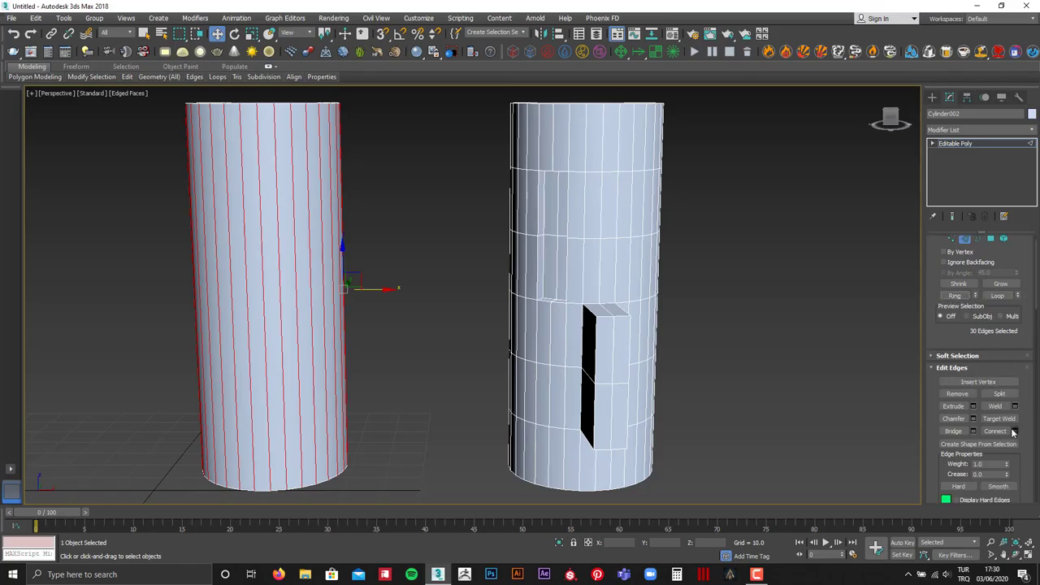
left_click(1015, 432)
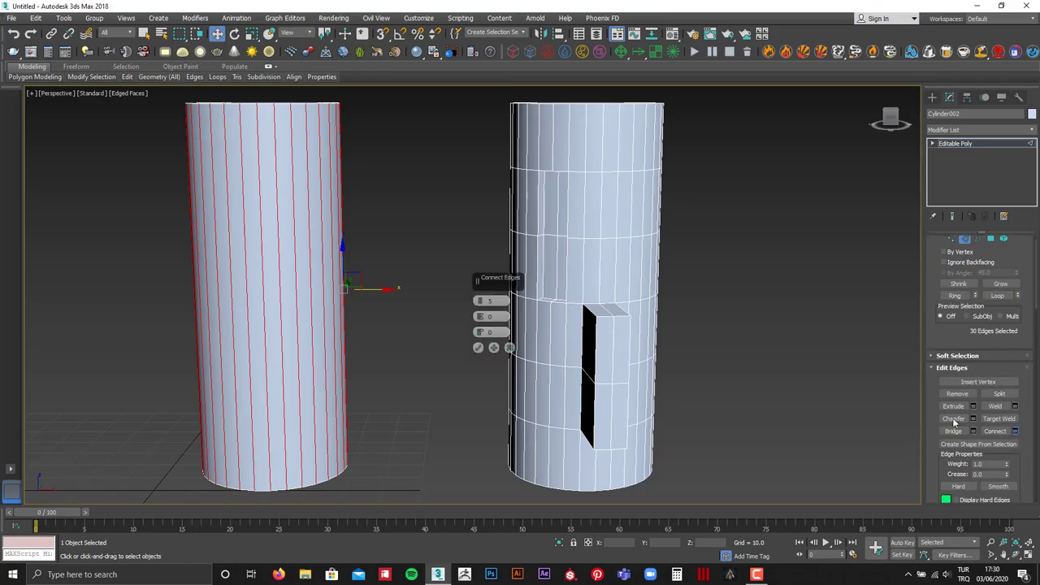
left_click(478, 348)
scroll(414, 288, "down", 2)
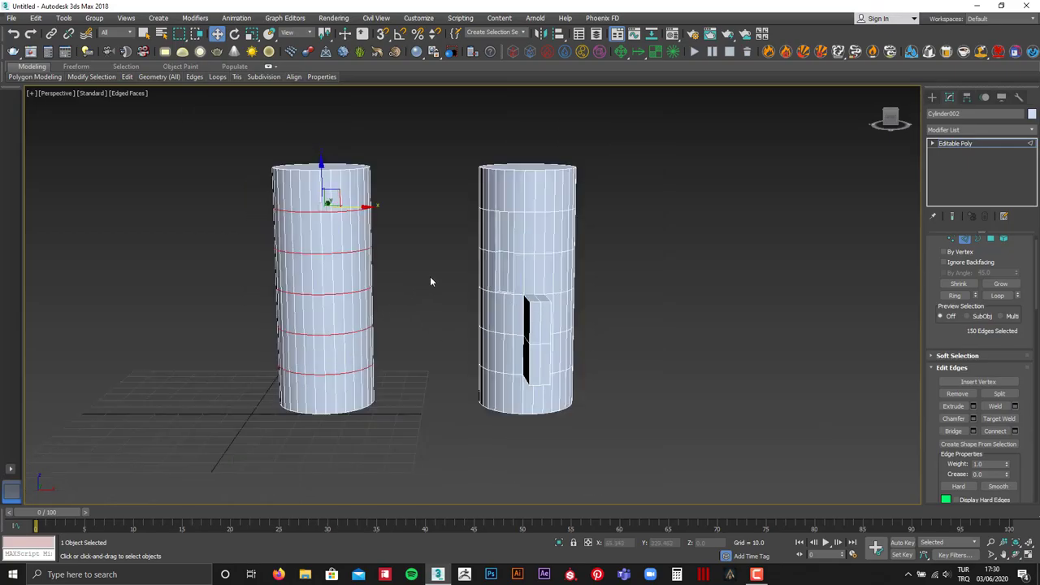
mouse_move(430, 281)
middle_mouse_down("alt")
mouse_move(404, 285)
mouse_move(371, 254)
middle_mouse_up("alt")
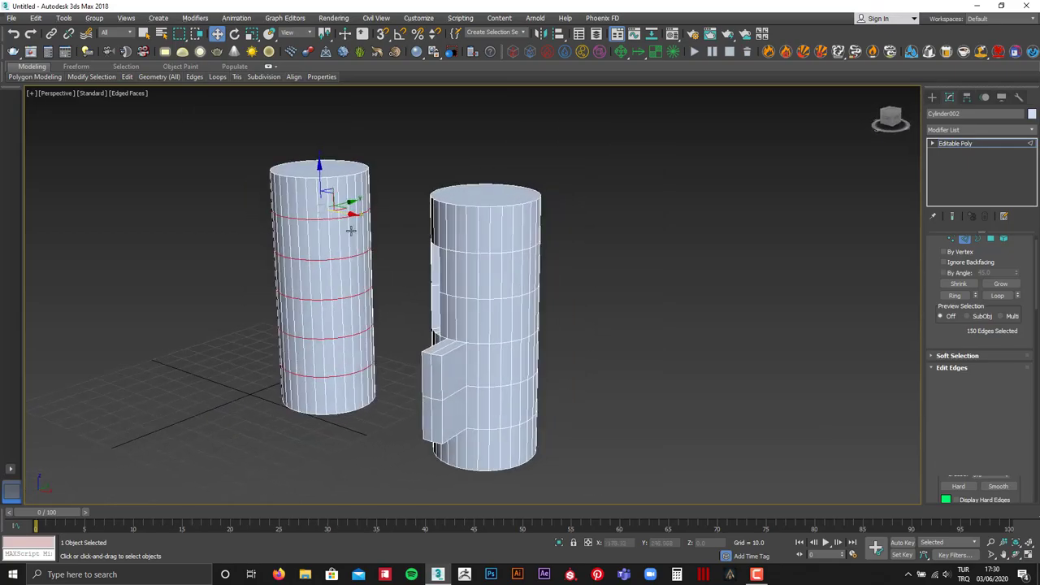
- Delete a vertical strip of four polygons on the left cylinder's facing side
key("4")
left_click(347, 236)
left_click(349, 273, "ctrl")
left_click(351, 284, "ctrl")
left_click(353, 277, "ctrl")
key("Delete")
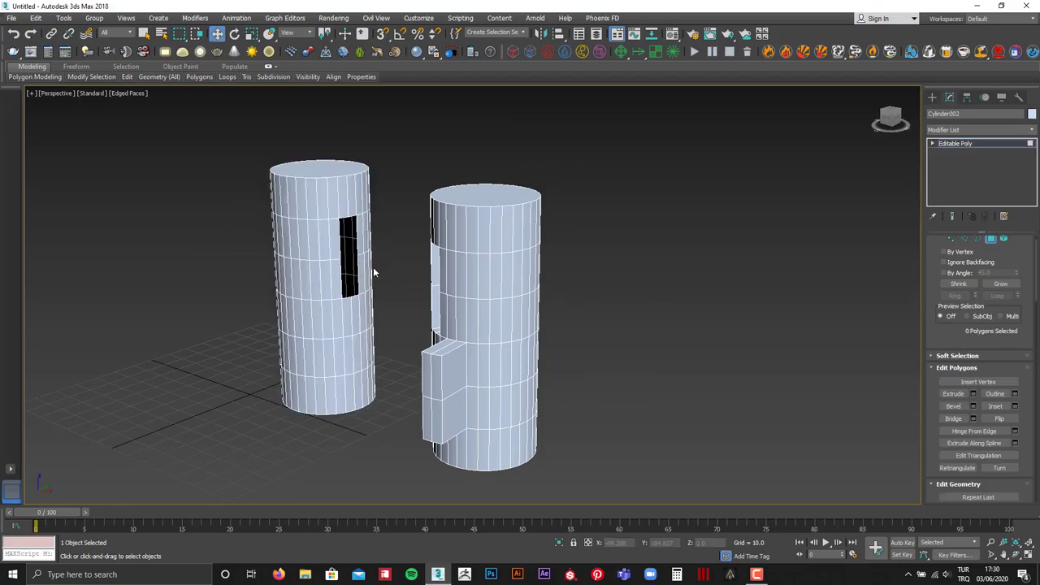
- Delete a 2x2 block of polygons on the right cylinder's facing side and inspect both holes
mouse_move(388, 258)
middle_mouse_down("alt")
mouse_move(427, 259)
mouse_move(439, 239)
middle_mouse_up("alt")
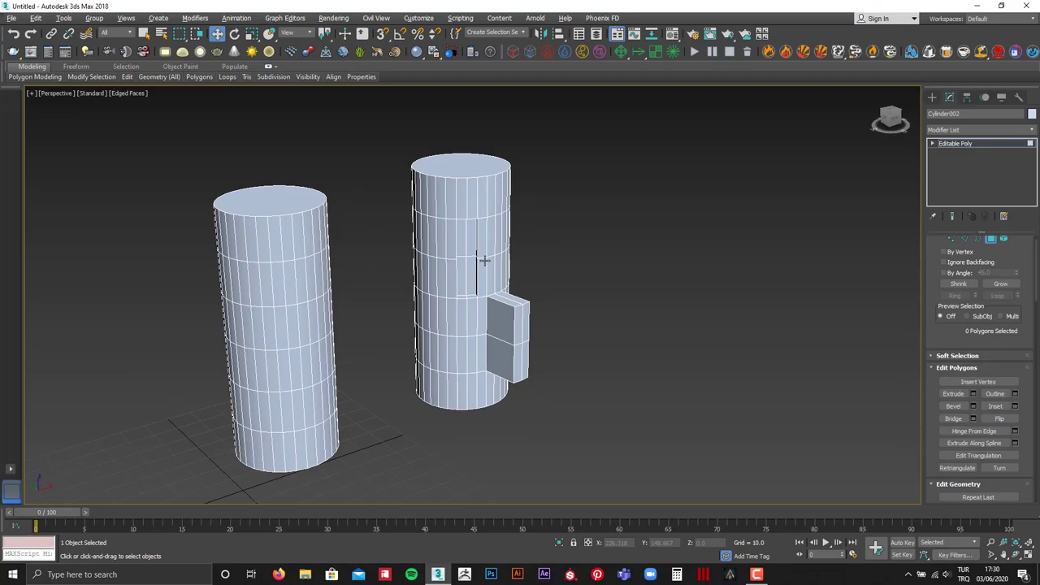
left_click(439, 233)
left_click(441, 237, "ctrl")
left_click(433, 277, "ctrl")
left_click(443, 277, "ctrl")
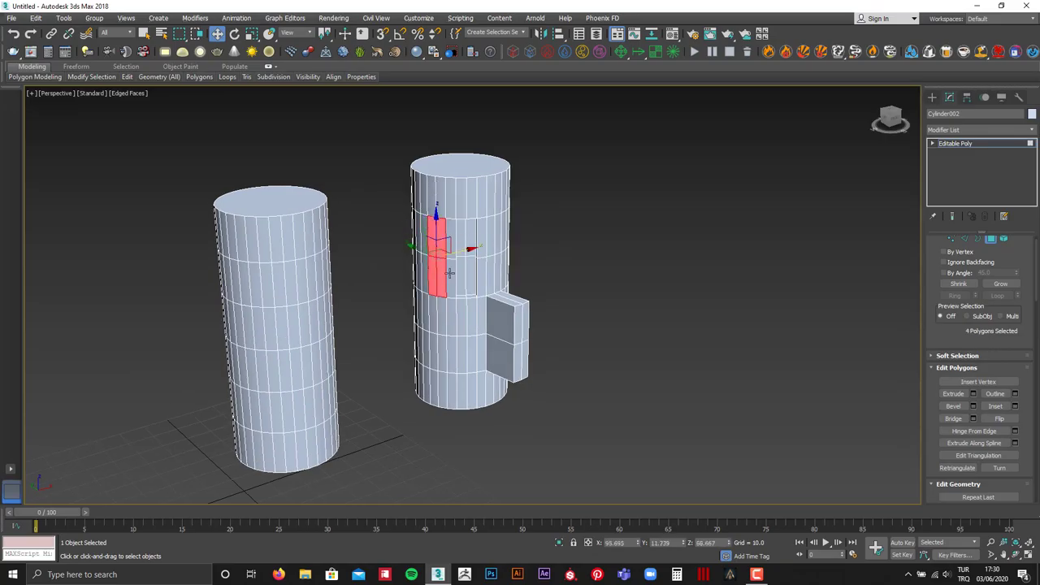
key("Delete")
mouse_move(452, 251)
middle_mouse_down("alt")
mouse_move(479, 245)
mouse_move(439, 229)
middle_mouse_up("alt")
middle_click_drag(473, 266, 347, 270, "alt")
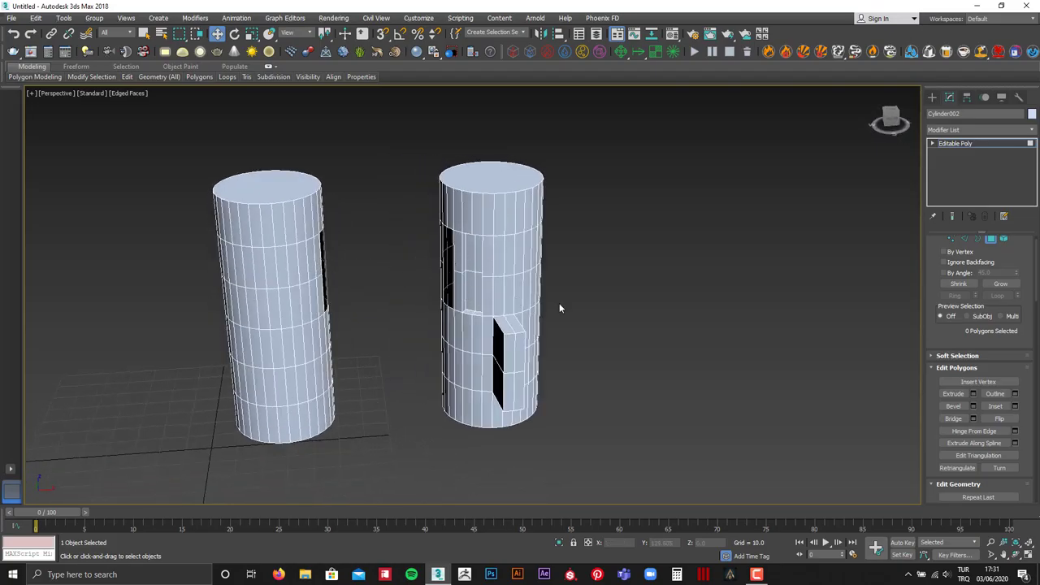
scroll(997, 287, "up", 1)
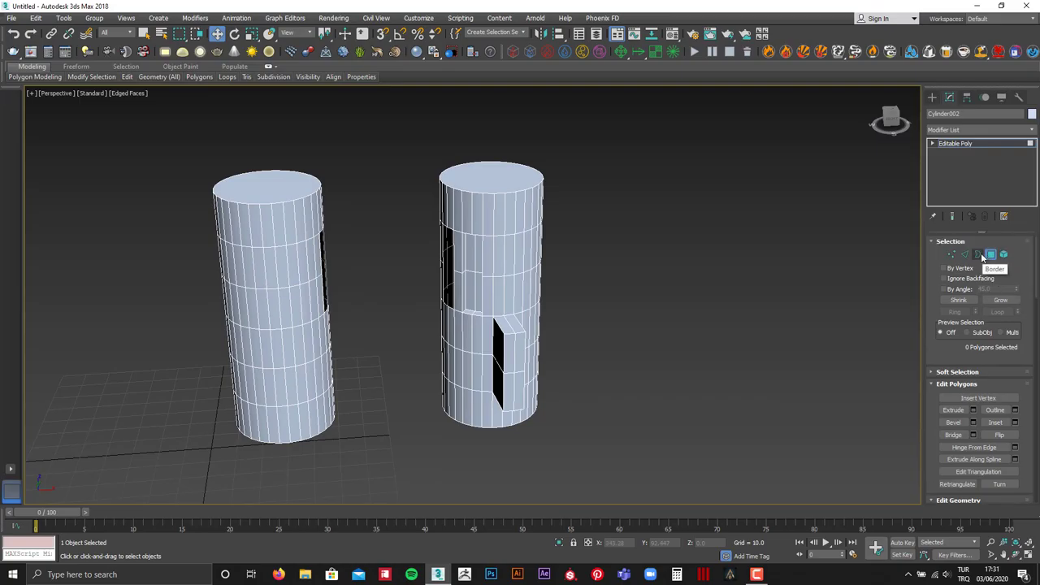
- Select the open borders of both cylinders' side holes in Border mode
left_click(979, 255)
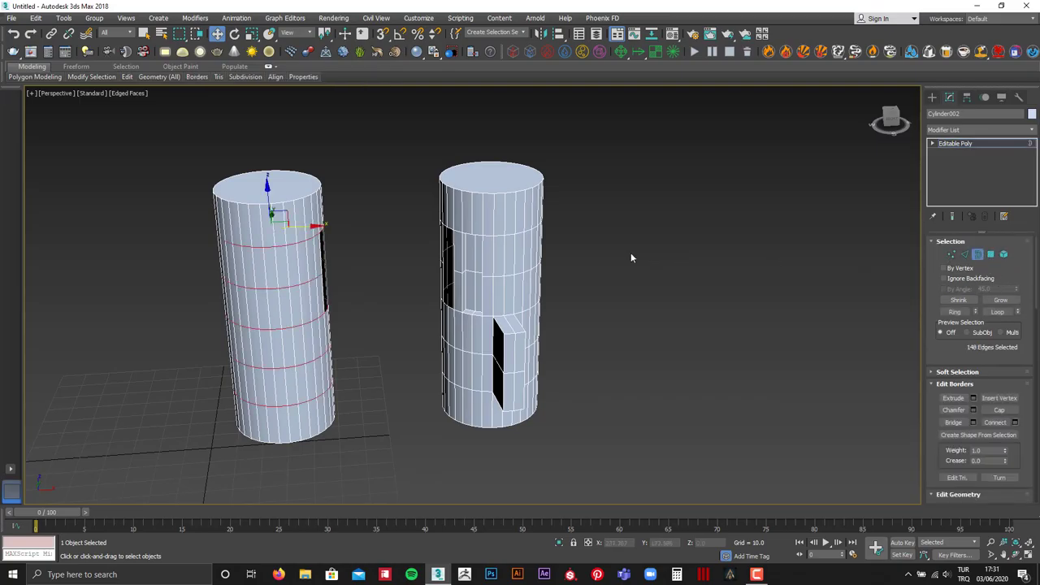
mouse_move(544, 254)
middle_mouse_down("alt")
mouse_move(455, 239)
mouse_move(480, 236)
middle_mouse_up("alt")
left_click(445, 236)
scroll(480, 236, "up", 2)
scroll(443, 276, "up", 2)
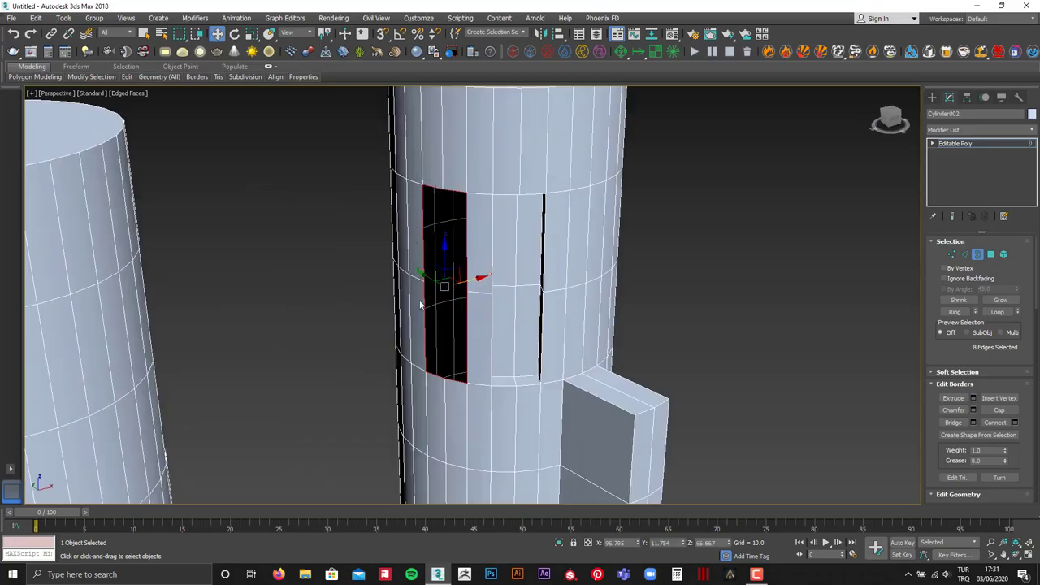
mouse_move(363, 308)
middle_mouse_down("alt")
mouse_move(306, 301)
mouse_move(231, 254)
middle_mouse_up("alt")
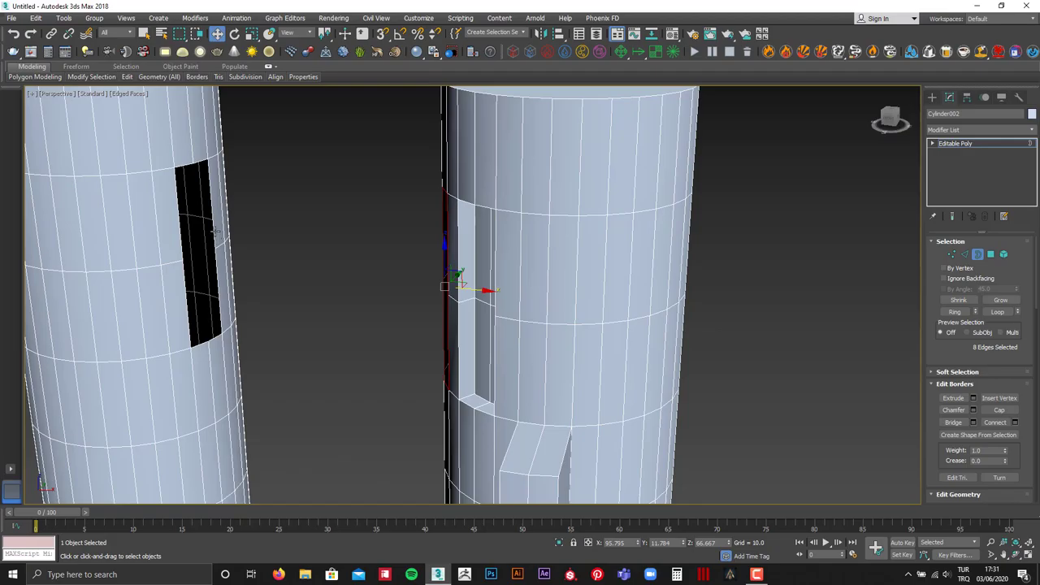
left_click(216, 232, "ctrl")
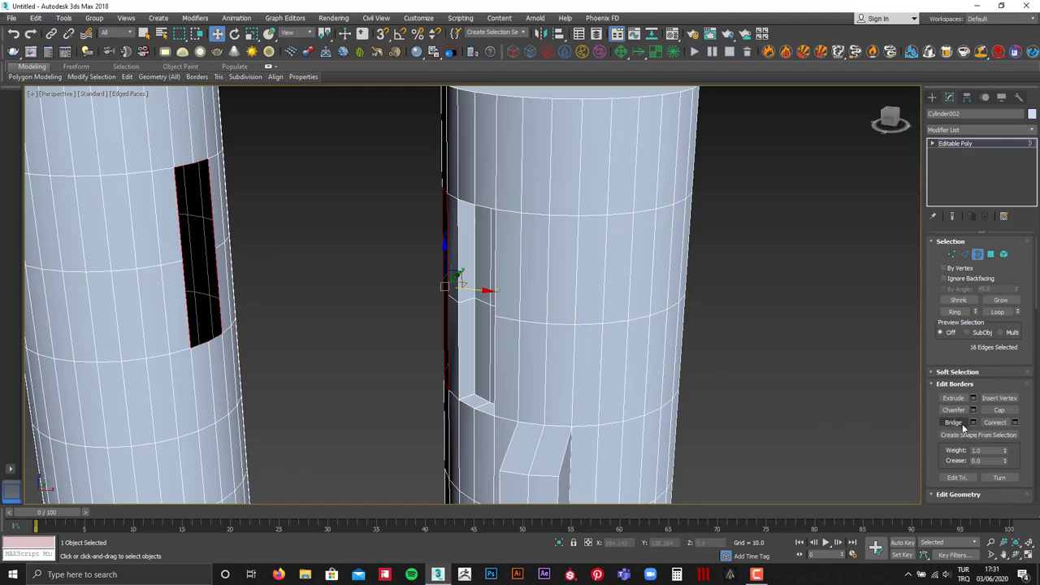
- Bridge the two hole borders into a connecting passage and inspect the H-shaped model
left_click(953, 422)
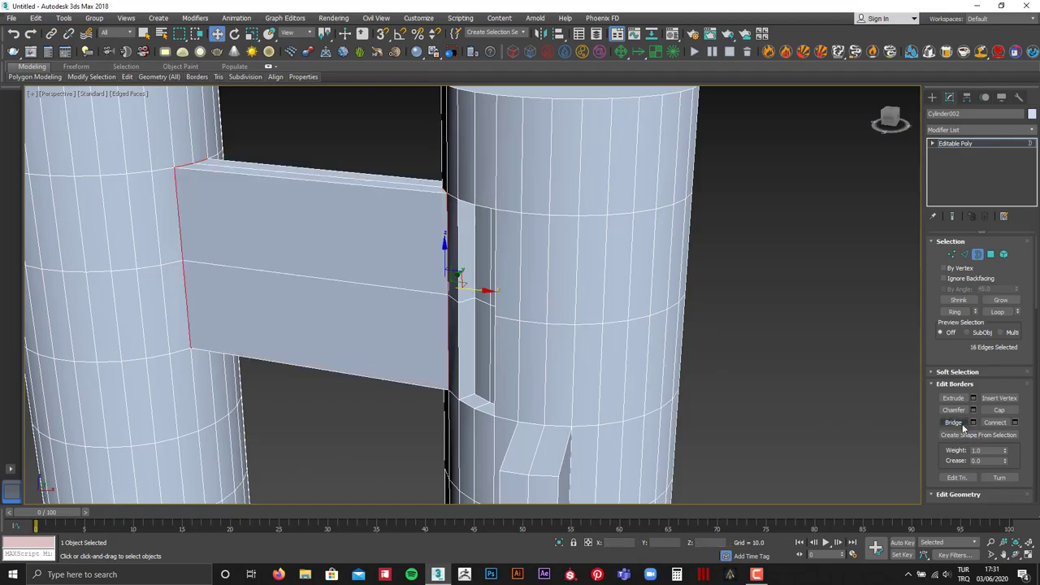
left_click(374, 156)
scroll(393, 235, "down", 5)
mouse_move(395, 288)
middle_mouse_down("alt")
mouse_move(455, 287)
mouse_move(461, 301)
mouse_move(417, 348)
mouse_move(455, 325)
mouse_move(427, 276)
mouse_move(432, 170)
mouse_move(400, 323)
mouse_move(397, 208)
mouse_move(409, 271)
mouse_move(410, 173)
mouse_move(406, 283)
middle_mouse_up("alt")
scroll(404, 295, "down", 2)
mouse_move(390, 358)
middle_mouse_down("alt")
mouse_move(395, 323)
mouse_move(396, 344)
mouse_move(374, 339)
middle_mouse_up("alt")
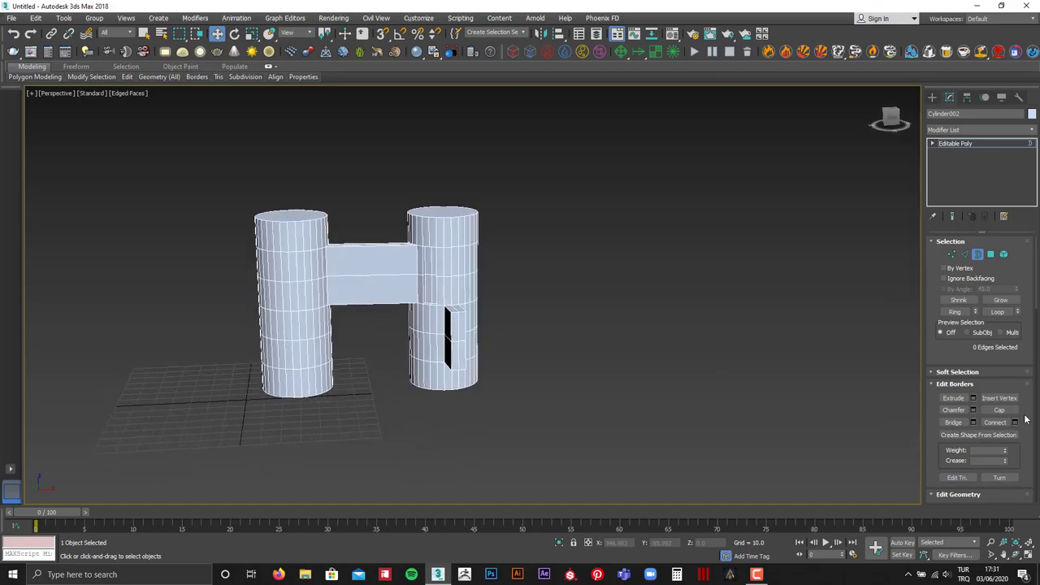
- Select the top cap polygons of both cylinders and delete them
scroll(1028, 419, "down", 1)
scroll(1008, 380, "down", 1)
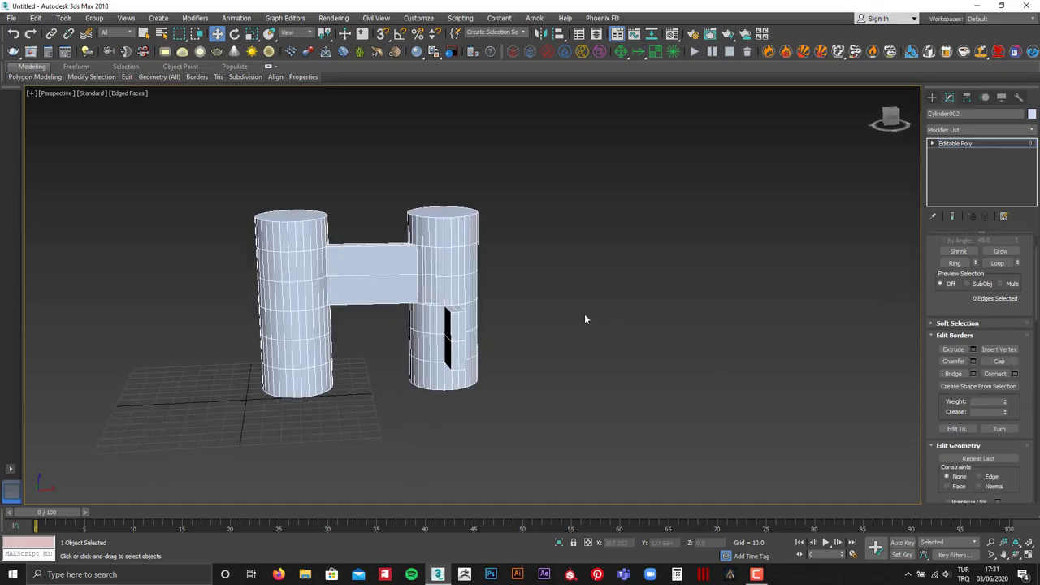
middle_click_drag(585, 315, 578, 343, "alt")
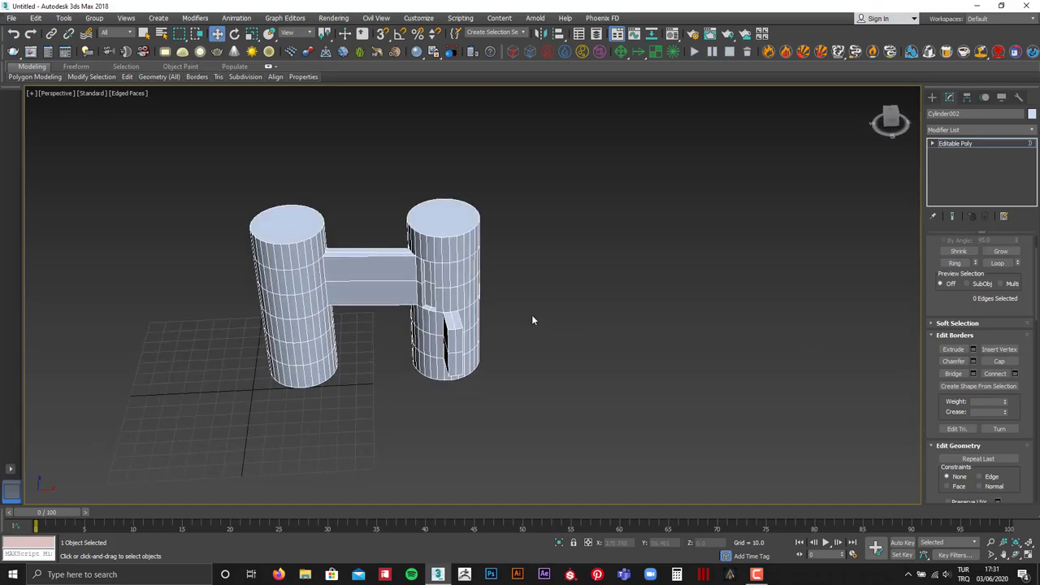
scroll(997, 313, "up", 2)
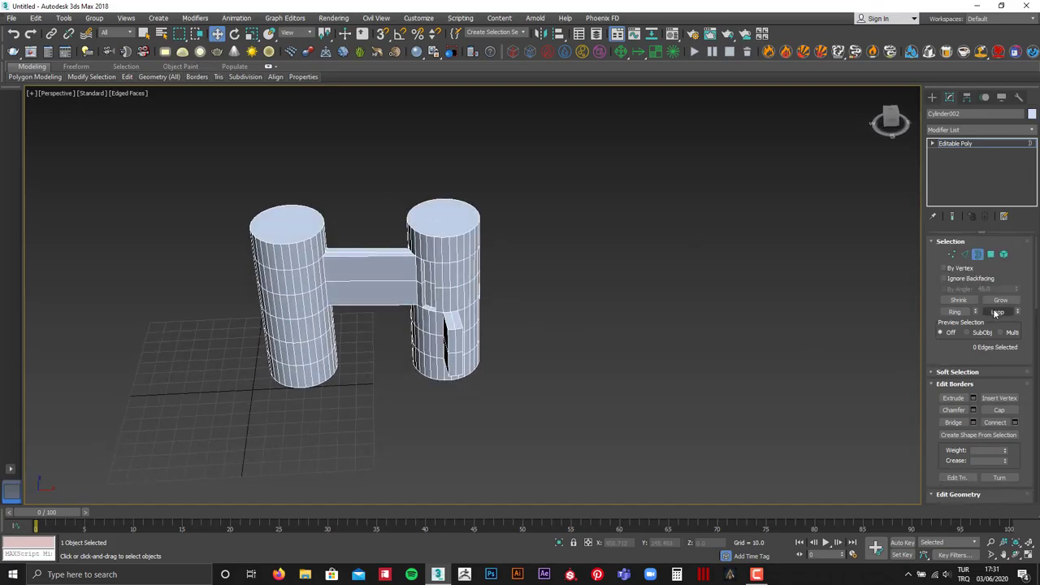
left_click(991, 254)
left_click(446, 220)
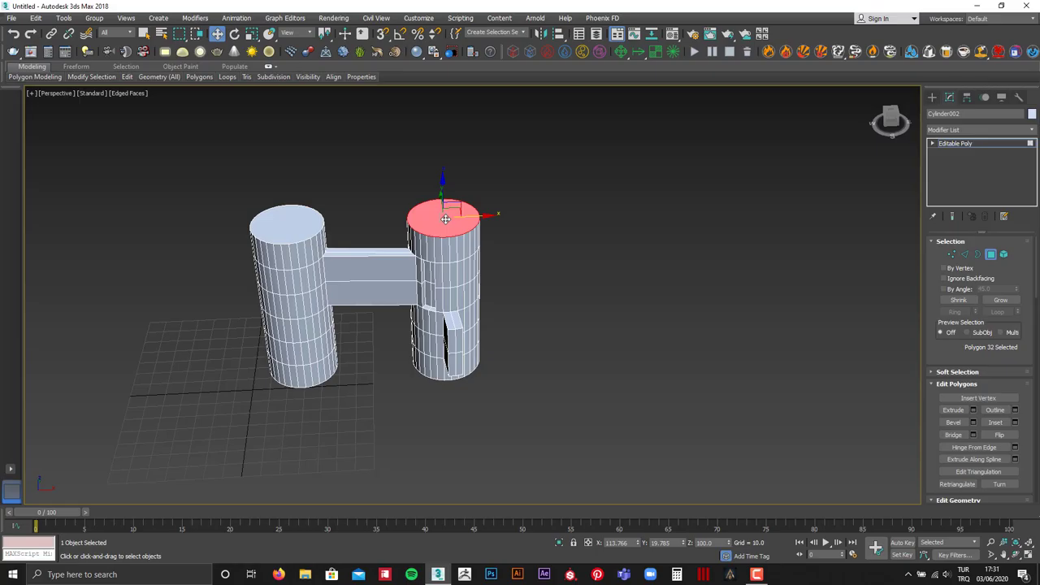
left_click(300, 219, "ctrl")
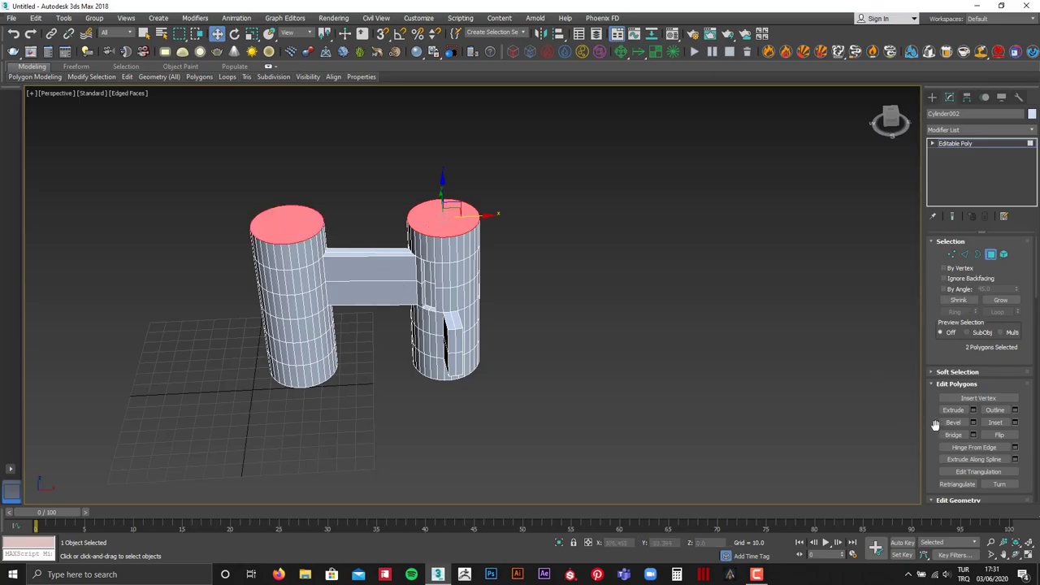
key("Delete")
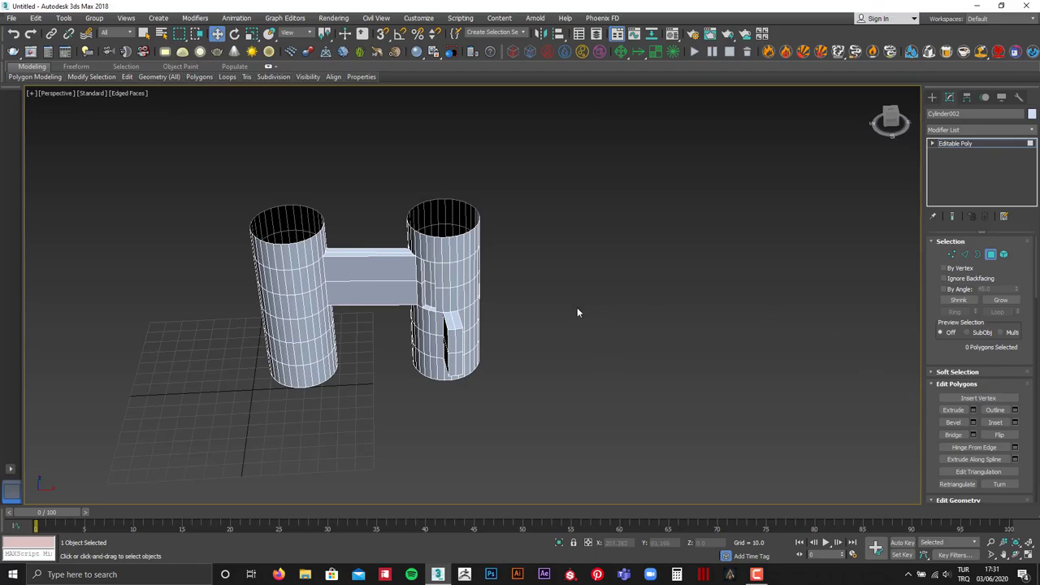
- Select both top rim borders and Shift-scale them inward into an inset ledge
key("3")
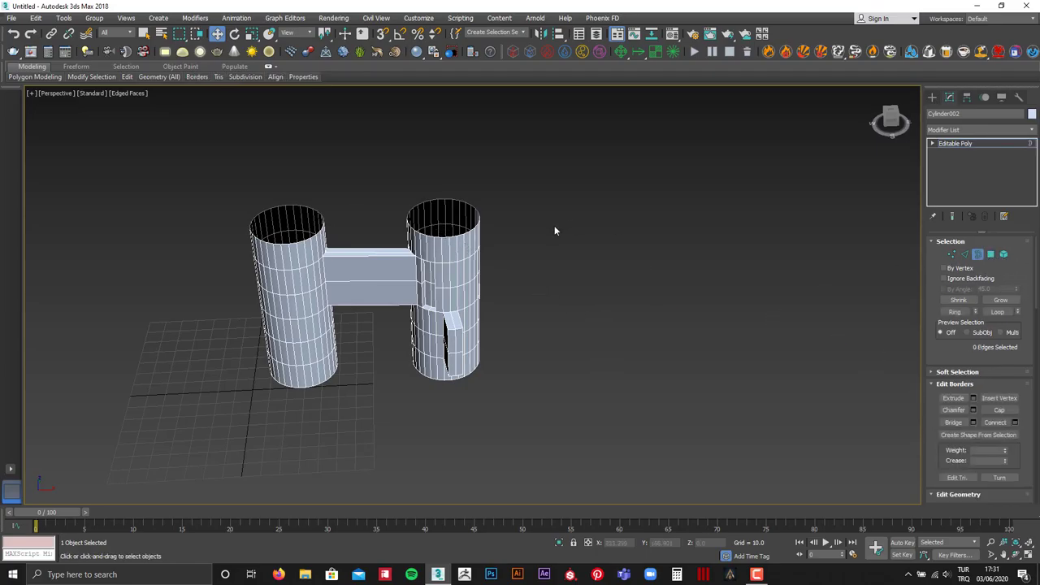
left_click(443, 235)
left_click(280, 243, "ctrl")
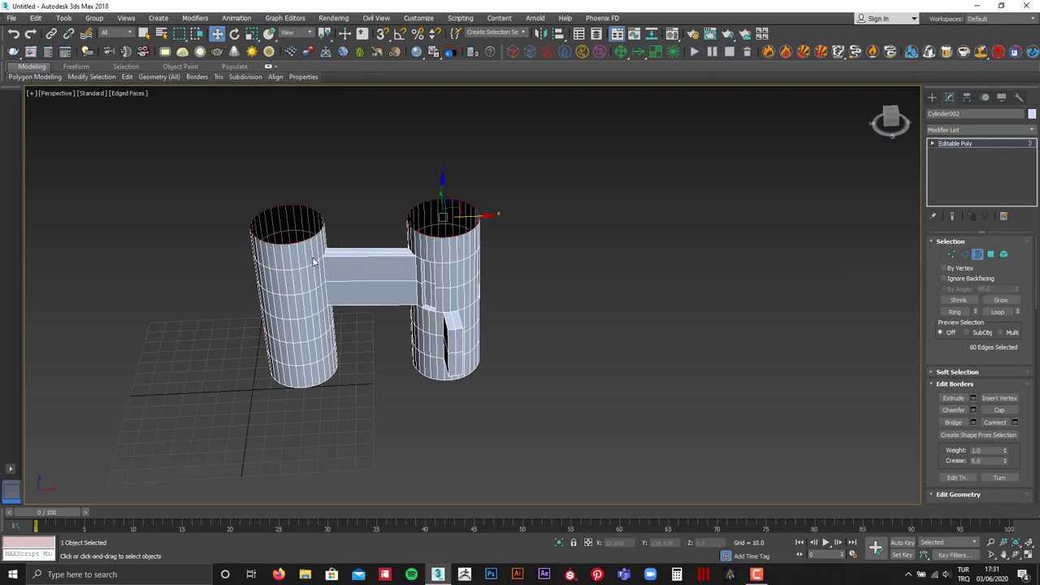
key("r")
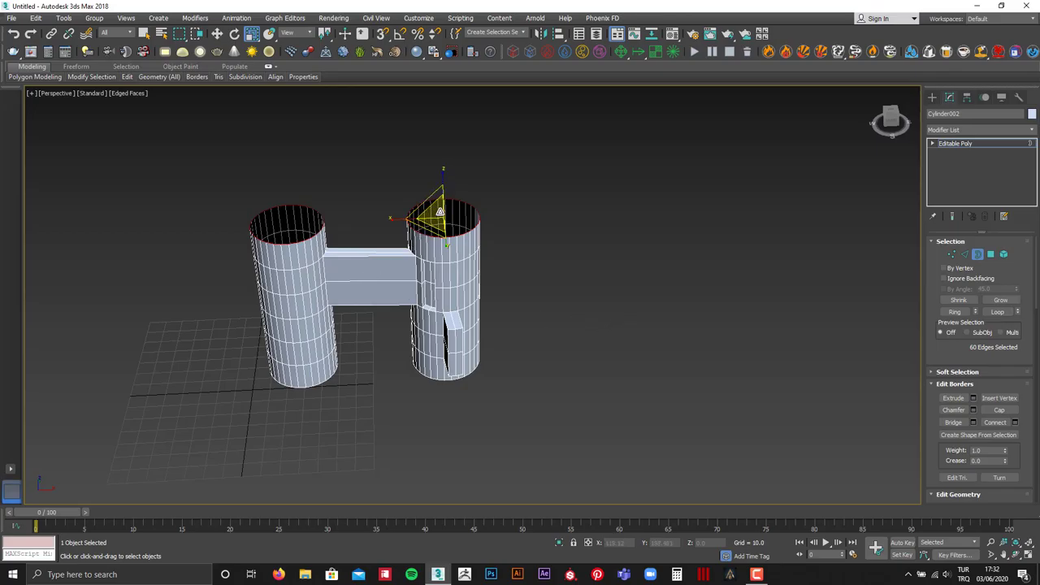
scroll(442, 216, "up", 3)
middle_click_drag(307, 225, 515, 239)
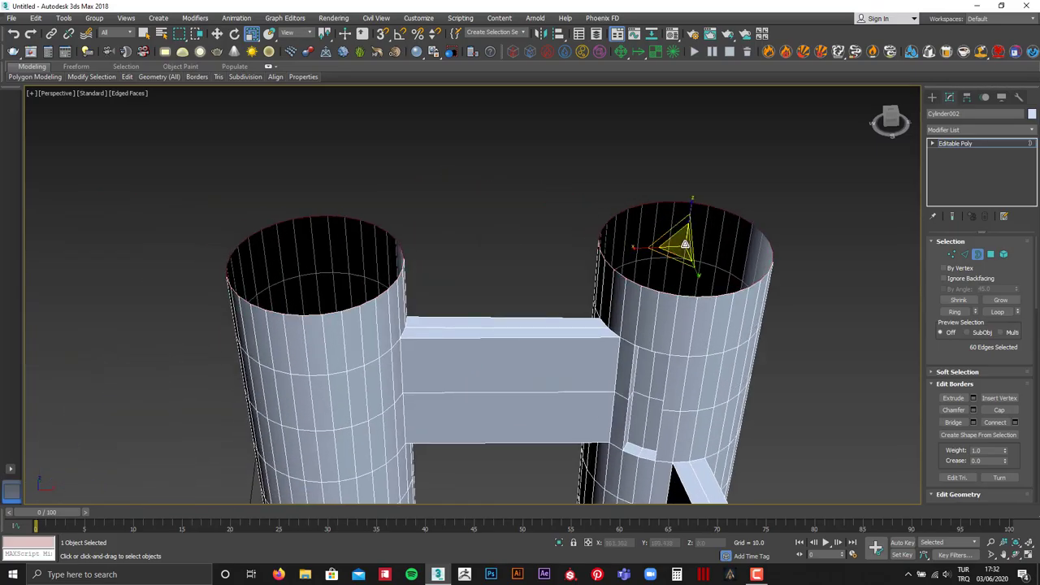
left_click_drag(685, 244, 685, 254, "shift")
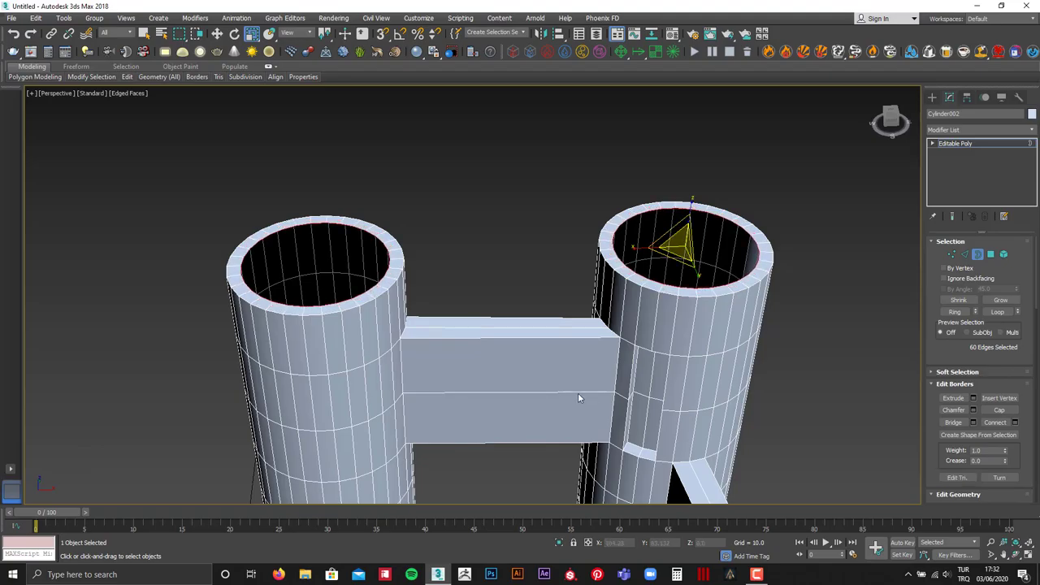
- Raise and shrink the borders further, then Shift-move them up along Z into narrower tubes
key("w")
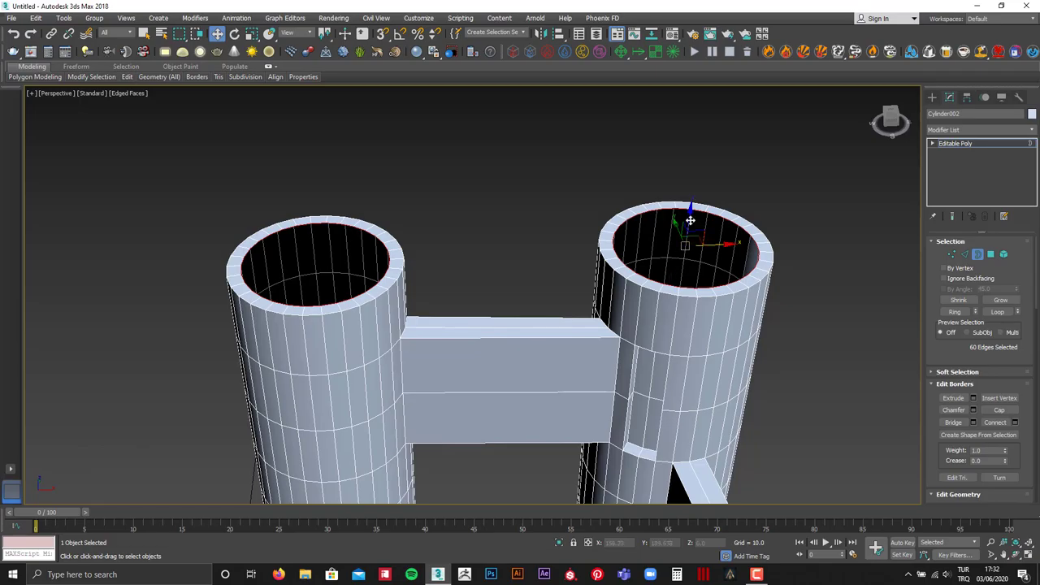
left_click_drag(690, 221, 688, 202)
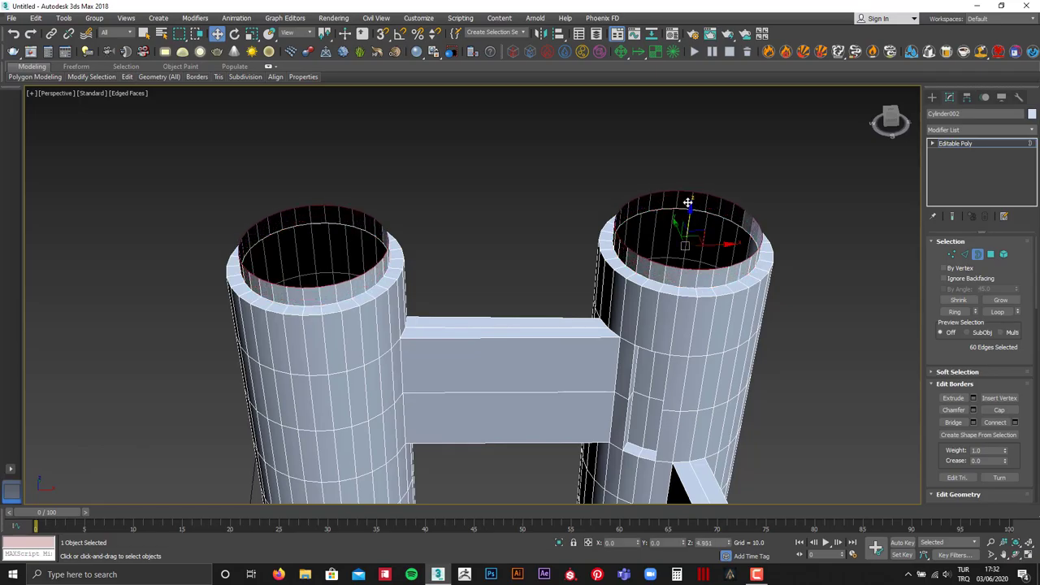
key("r")
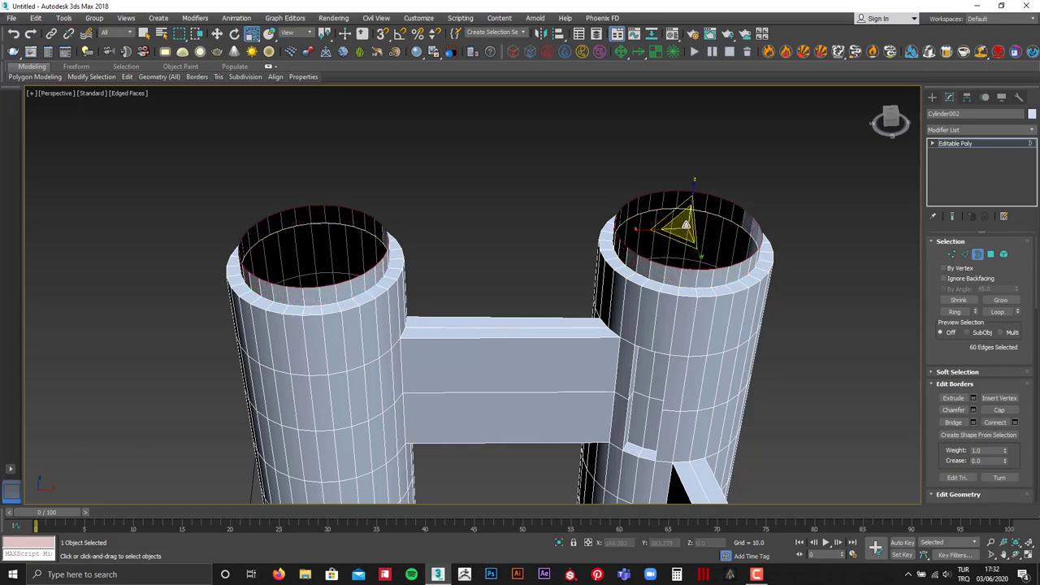
left_click_drag(687, 225, 683, 233)
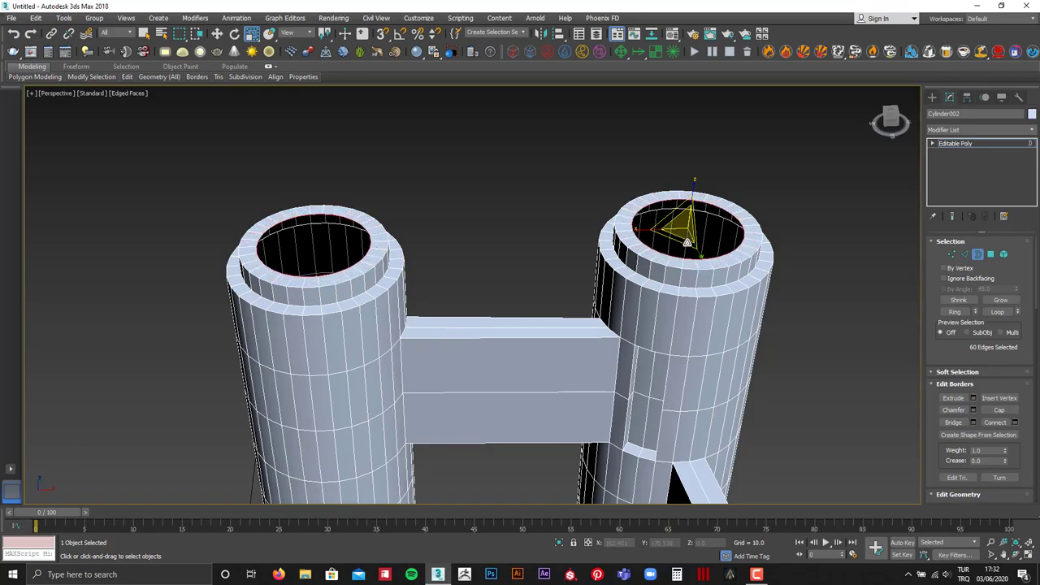
key("w")
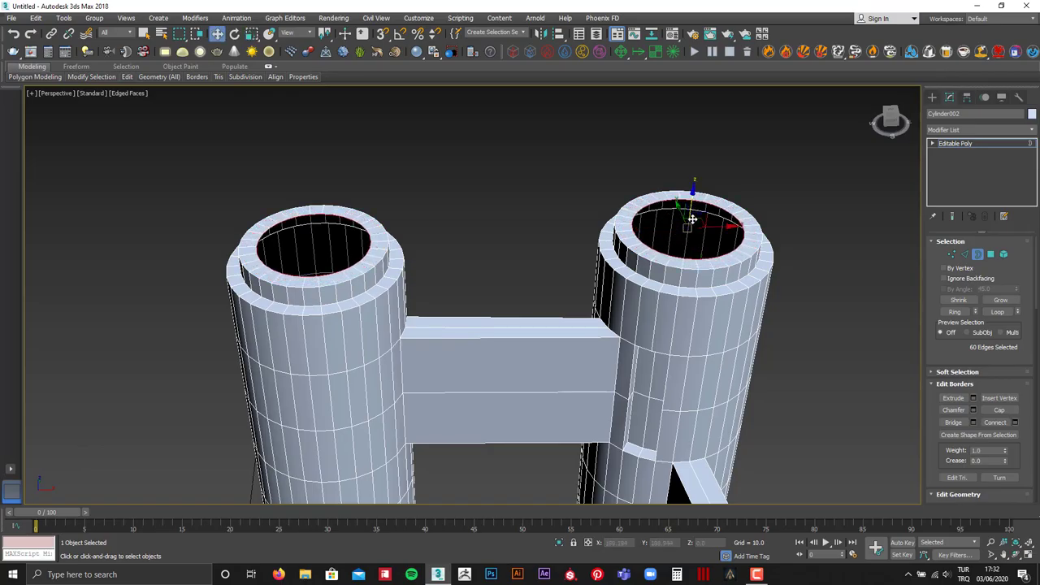
key("r")
left_click_drag(689, 229, 688, 258)
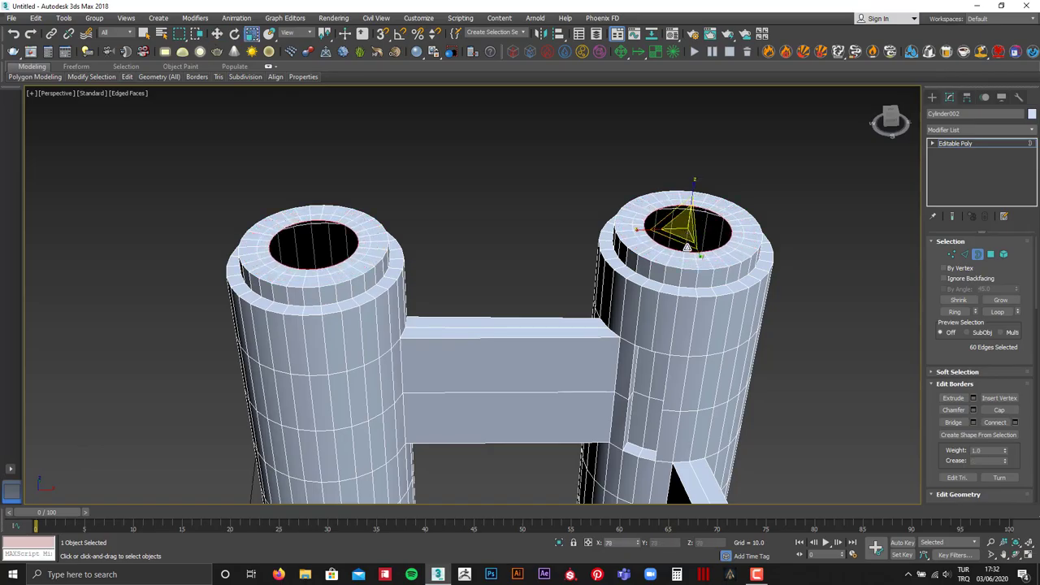
key("w")
left_click_drag(695, 193, 697, 238, "shift")
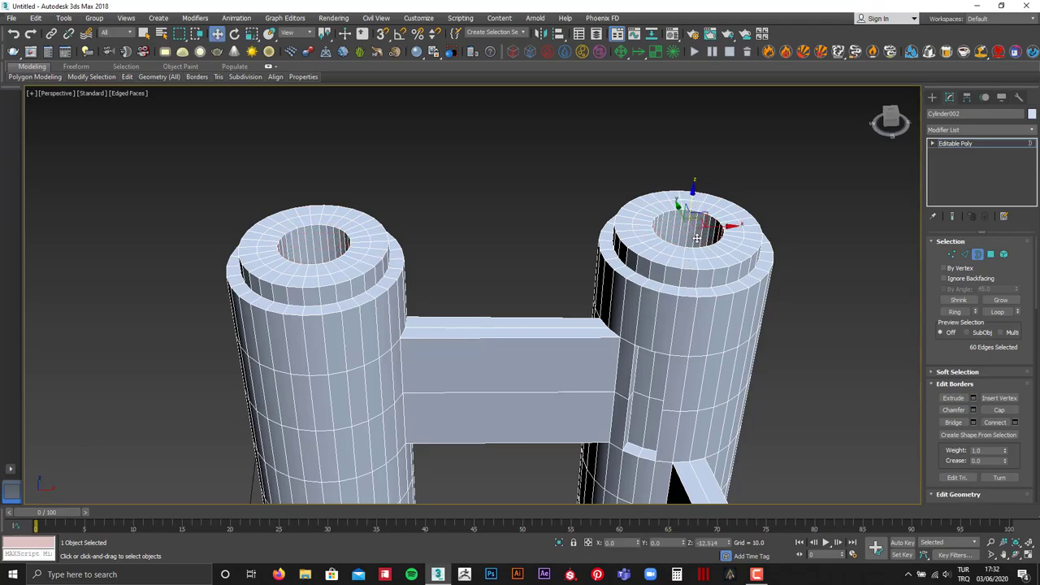
key("ctrl+z")
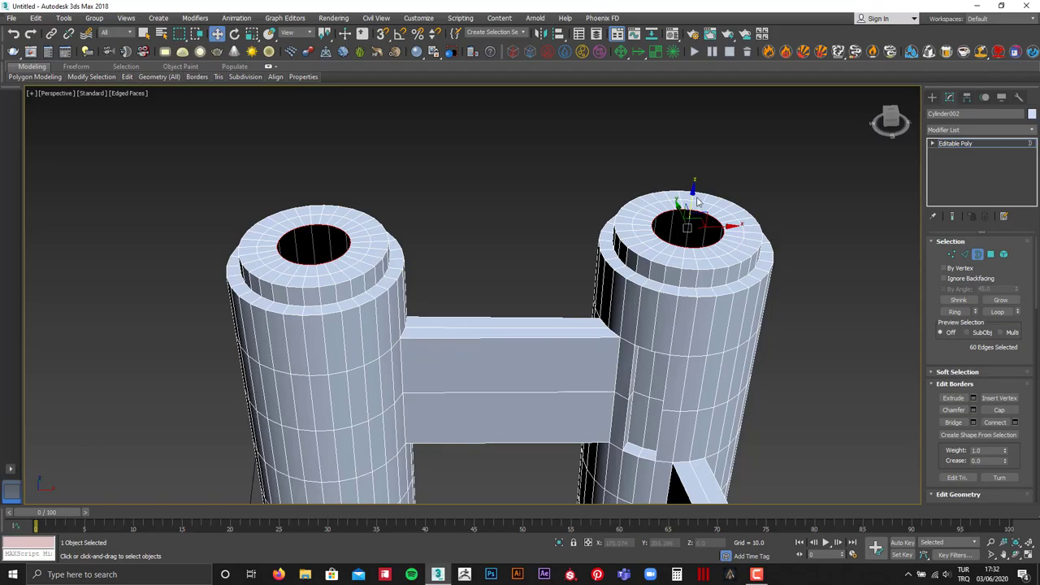
left_click_drag(696, 201, 707, 81, "shift")
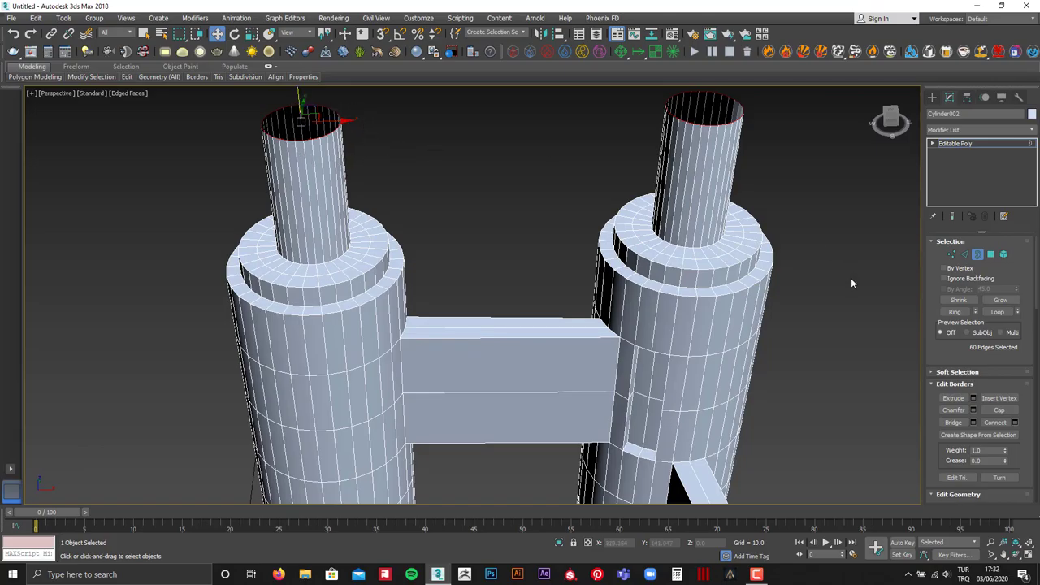
- Cap the open tops of both thin posts and clear the edge selection
left_click(1002, 410)
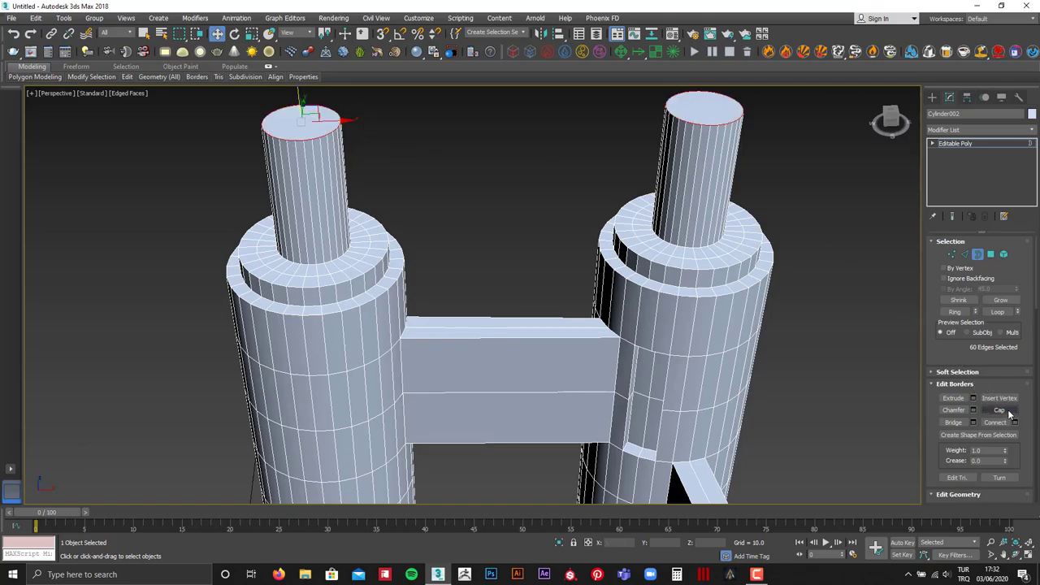
left_click(629, 186)
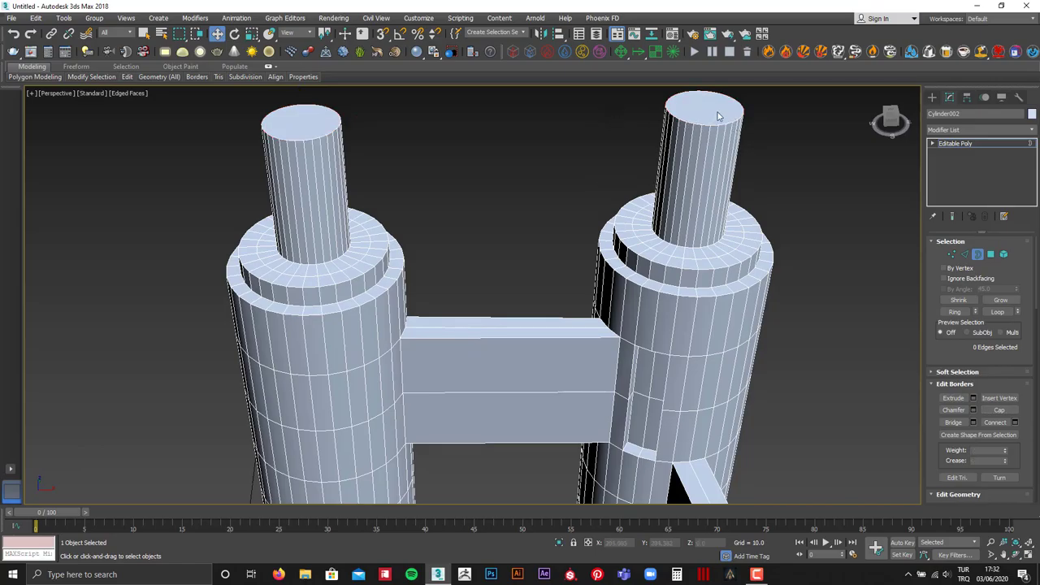
scroll(432, 145, "down", 5)
mouse_move(504, 216)
middle_mouse_down("alt")
mouse_move(636, 214)
mouse_move(580, 219)
middle_mouse_up("alt")
scroll(618, 216, "up", 5)
scroll(1008, 374, "down", 1)
scroll(1012, 378, "down", 1)
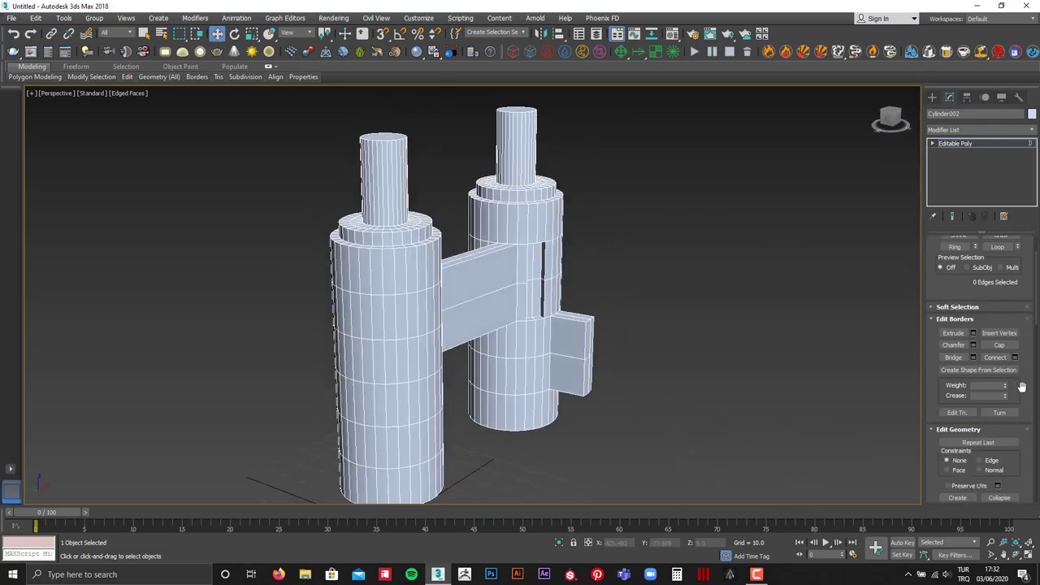
scroll(1016, 382, "down", 1)
scroll(1019, 386, "down", 1)
left_click_drag(1018, 386, 1019, 372)
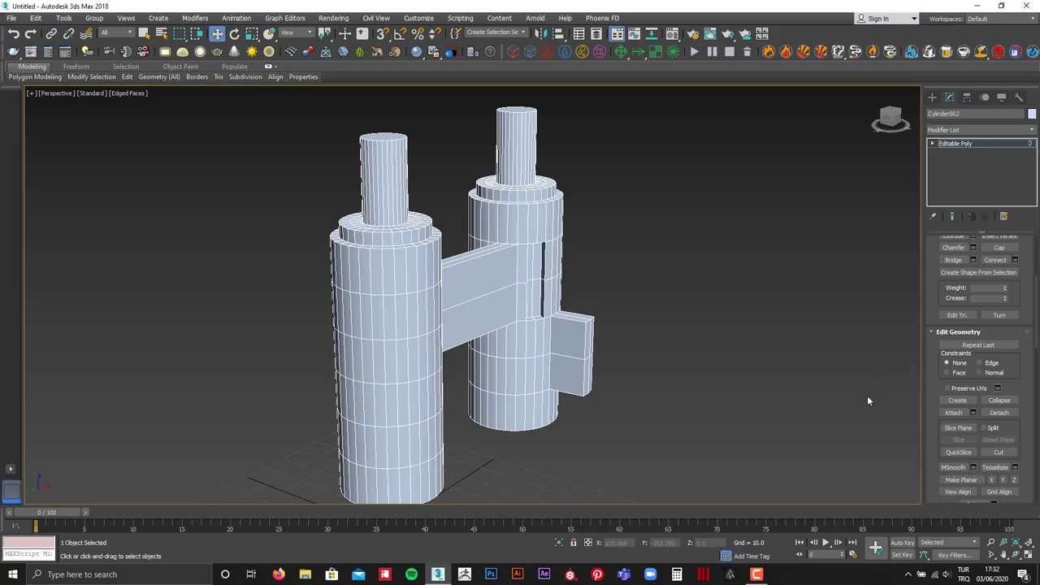
scroll(647, 338, "up", 5)
scroll(529, 341, "down", 3)
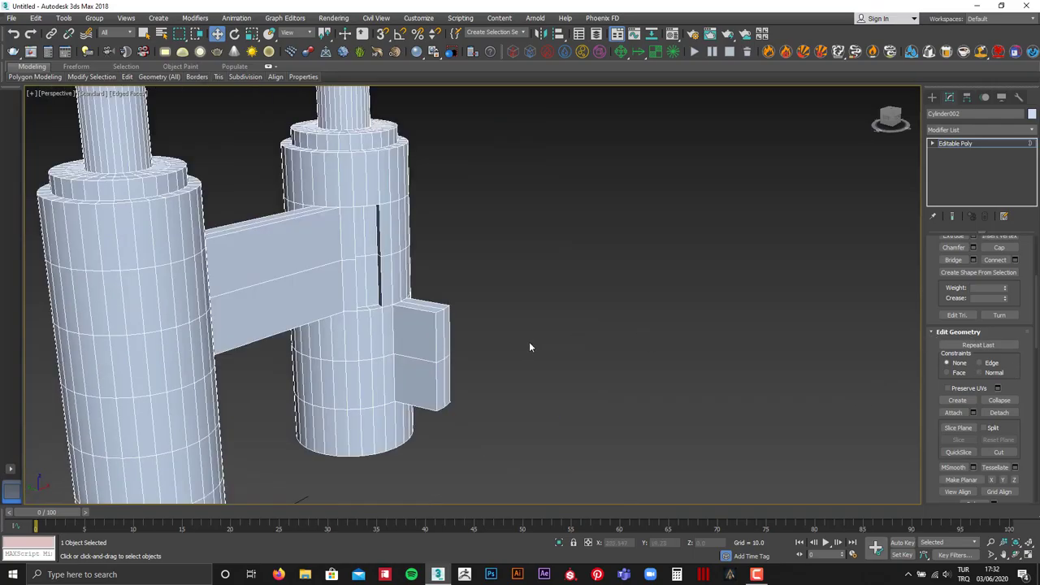
scroll(540, 342, "down", 2)
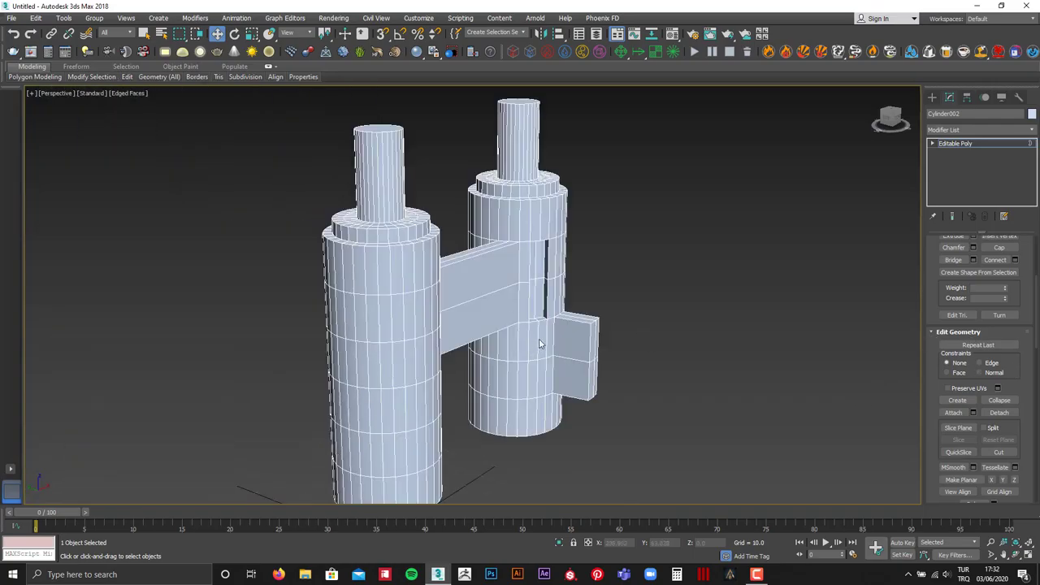
- Select the entire H element, return to object level, and bring up Standard Primitives
left_click(956, 143)
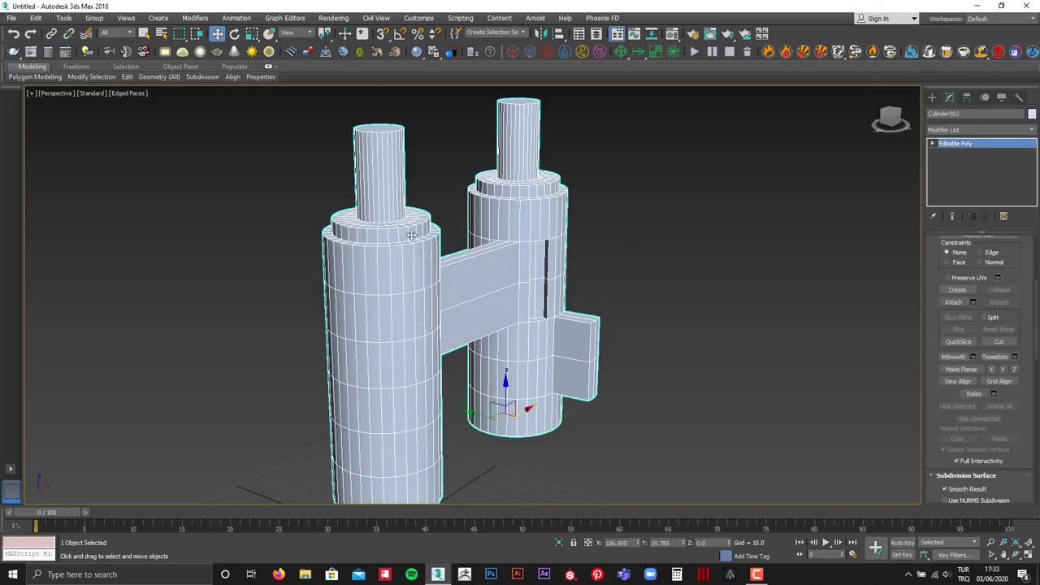
middle_click_drag(406, 280, 381, 342, "alt")
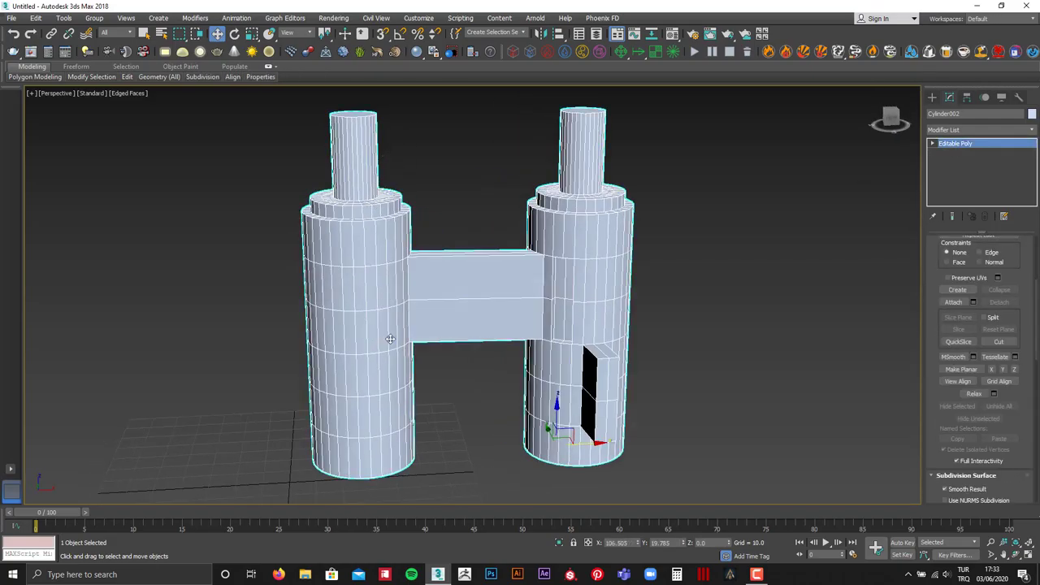
scroll(968, 317, "up", 5)
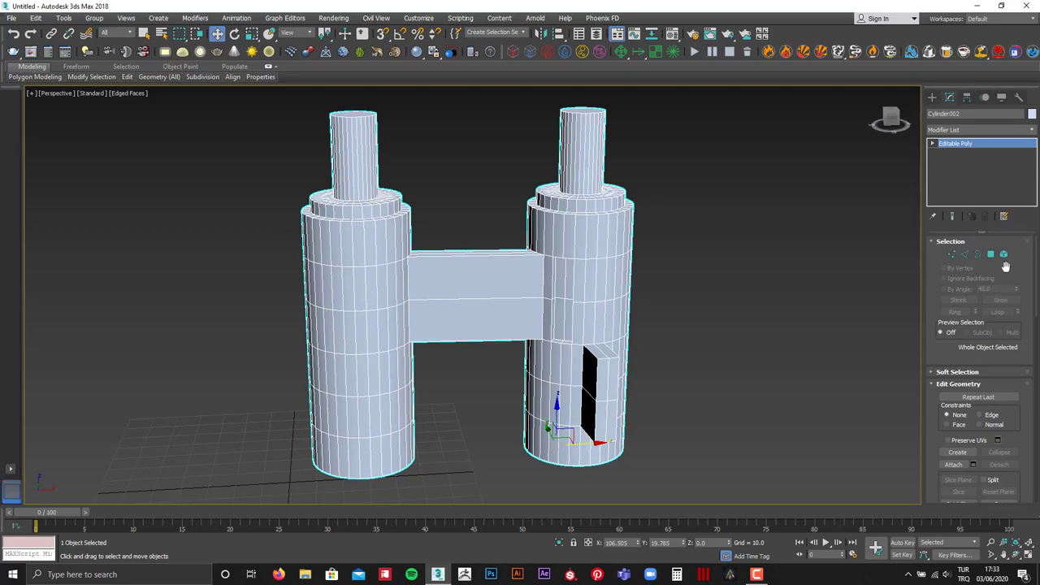
left_click(1003, 255)
left_click(382, 256)
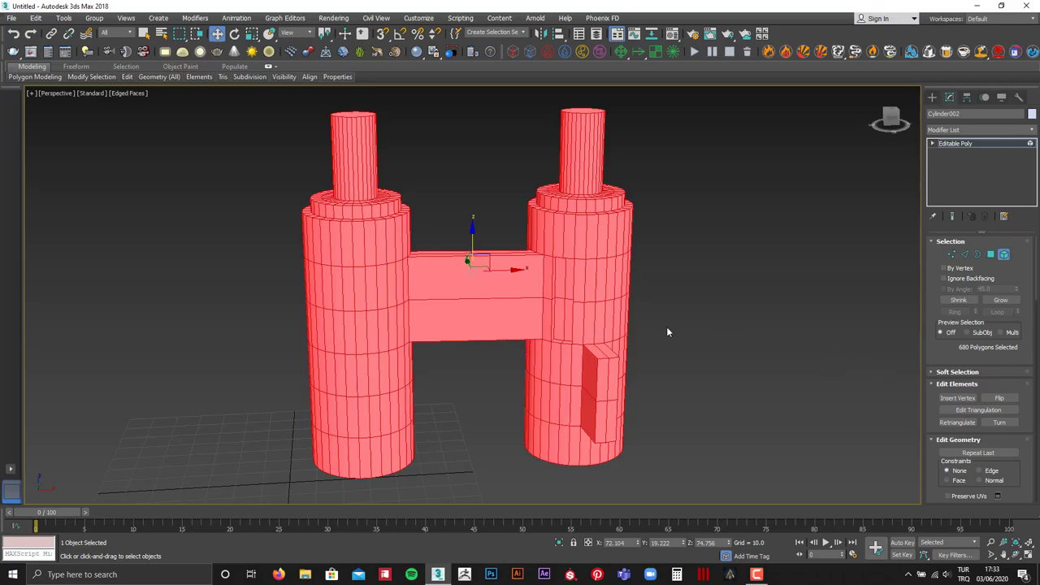
left_click(972, 146)
left_click(933, 96)
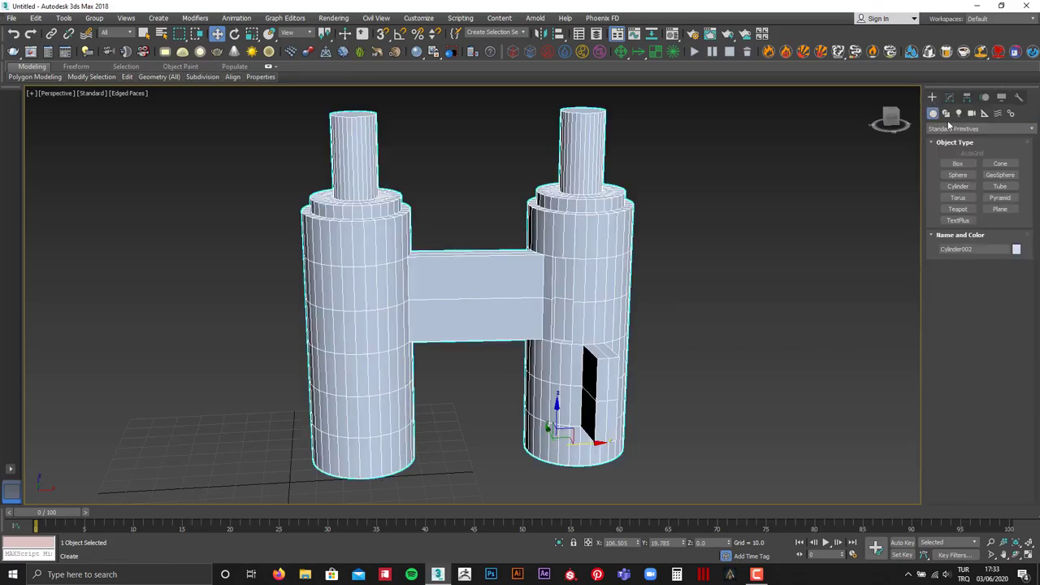
- Draw a new cylinder to the right of the H and set its height
left_click(959, 187)
left_click_drag(730, 332, 774, 333)
left_click(755, 142)
right_click(778, 215)
- Attach the new cylinder to the H Editable Poly
left_click(590, 242)
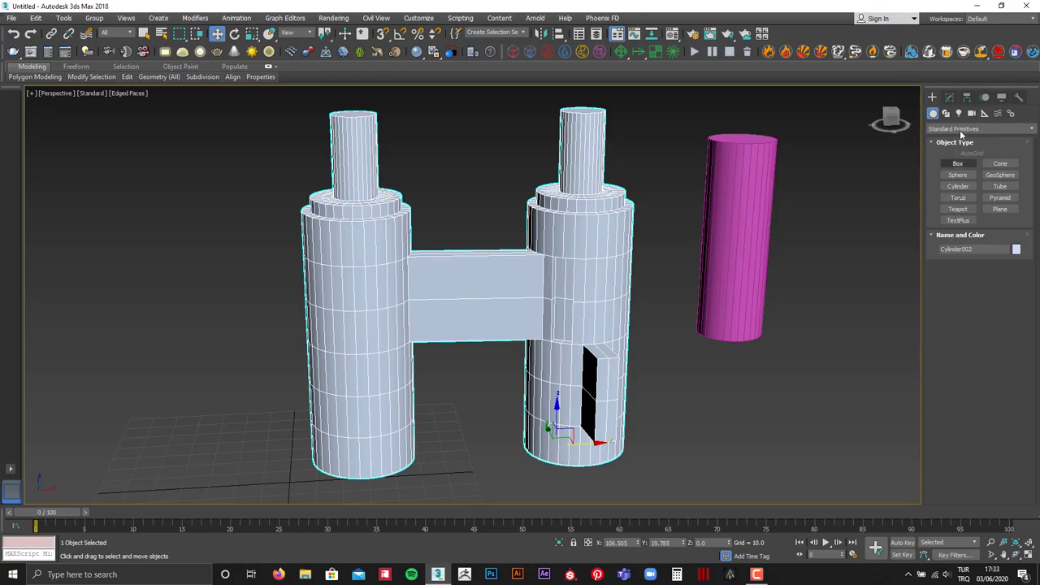
left_click(949, 97)
left_click(954, 464)
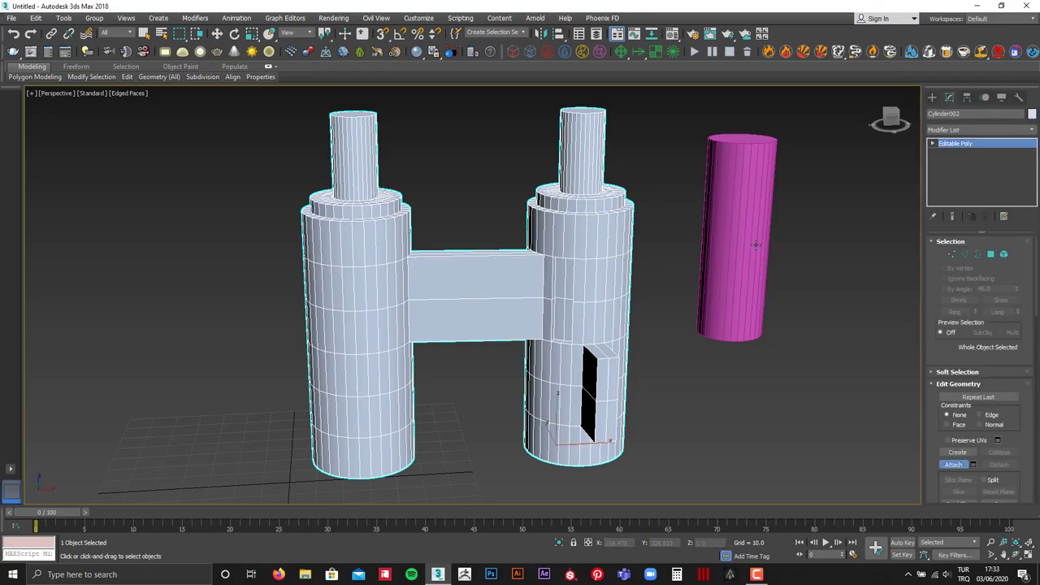
left_click(756, 244)
right_click(644, 384)
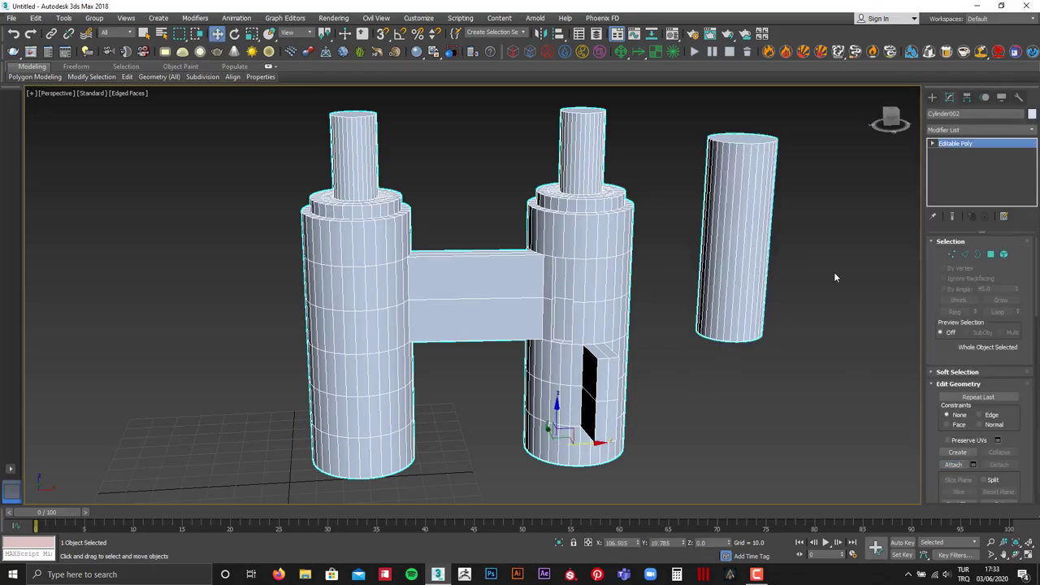
- Select the cylinder element and detach it as a separate object named 'silindir'
left_click(764, 152)
left_click(1003, 254)
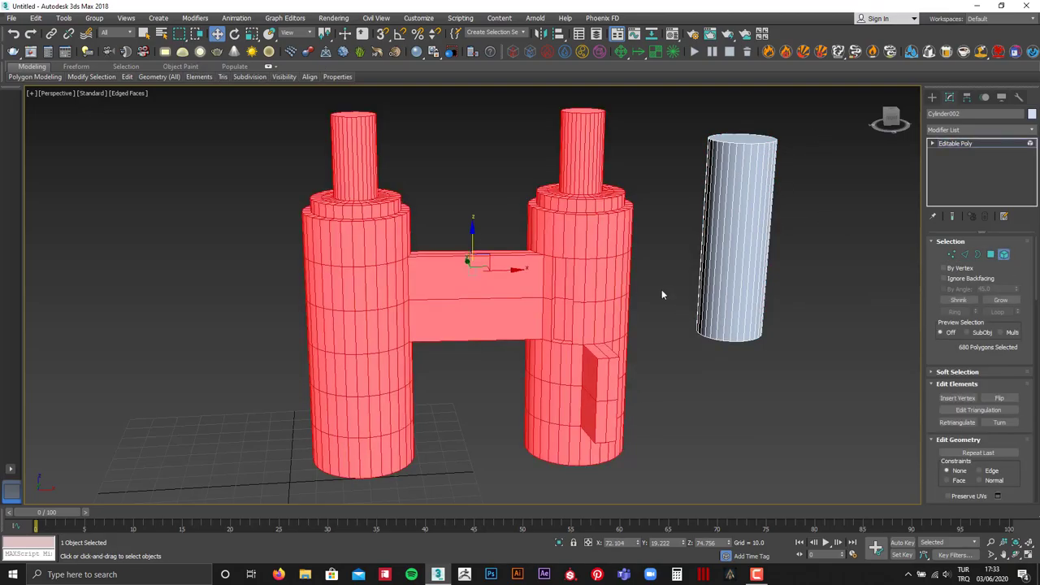
left_click(722, 230)
scroll(980, 407, "down", 2)
scroll(980, 407, "down", 2)
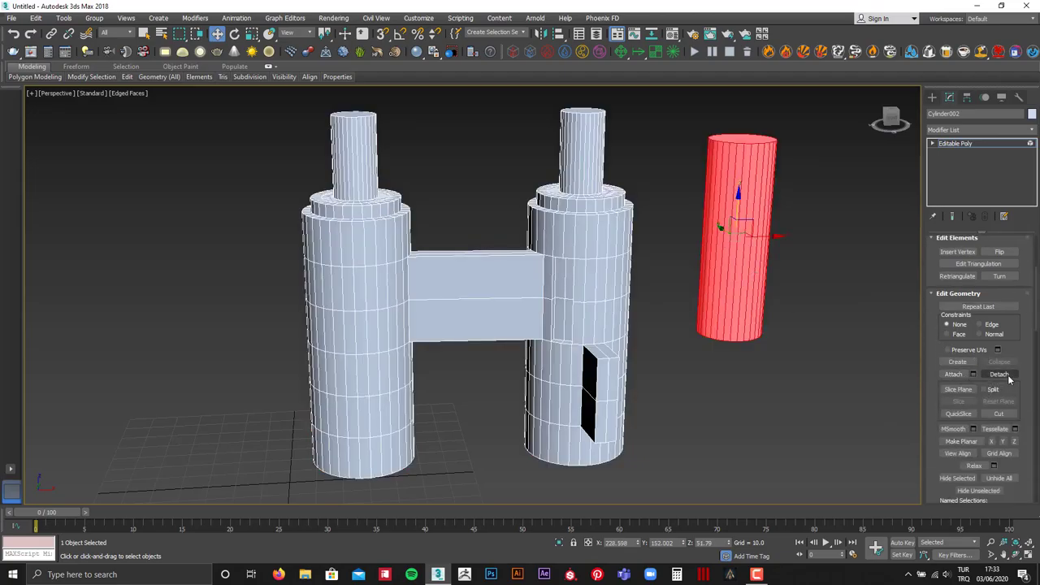
left_click(1000, 374)
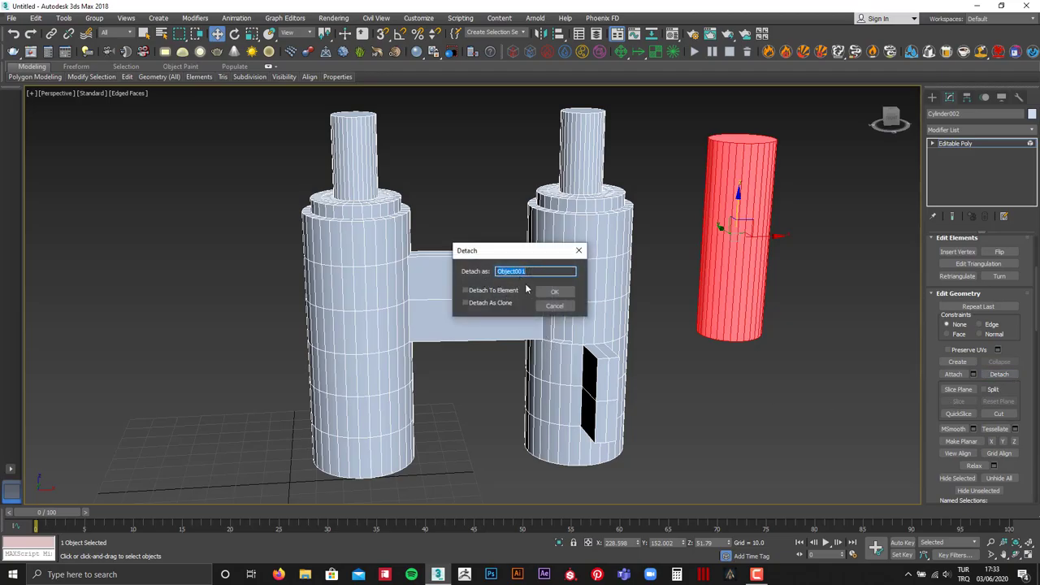
type("silindir")
left_click(570, 294)
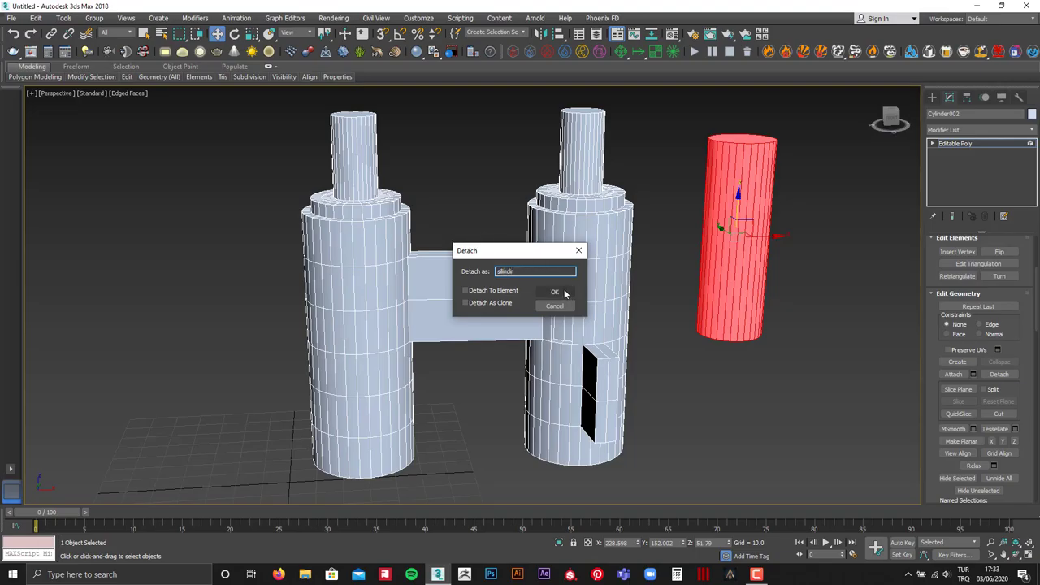
- Move the cylinder right, shift the H left, and raise the cylinder to Z 8.362
left_click(968, 144)
left_click(744, 228)
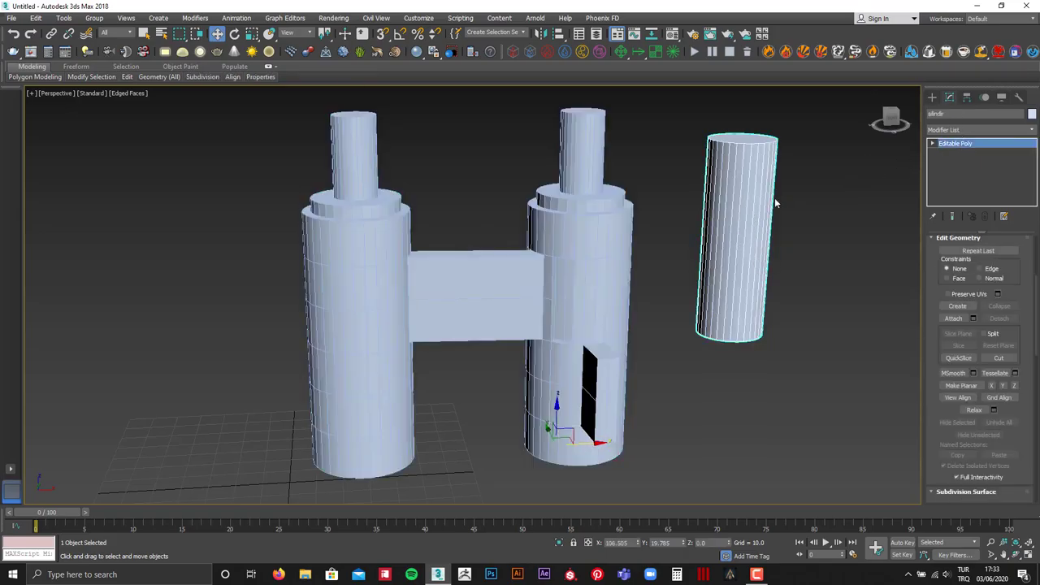
mouse_move(603, 439)
left_mouse_down()
mouse_move(718, 424)
mouse_move(522, 422)
mouse_move(678, 423)
mouse_move(669, 420)
left_mouse_up()
left_click(604, 308)
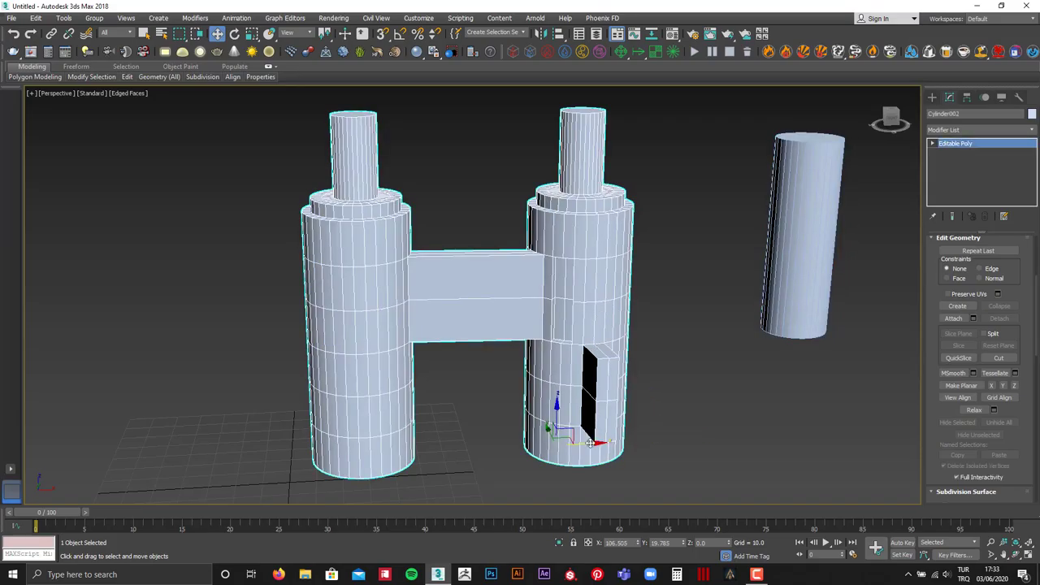
mouse_move(590, 443)
left_mouse_down()
mouse_move(625, 441)
mouse_move(545, 443)
left_mouse_up()
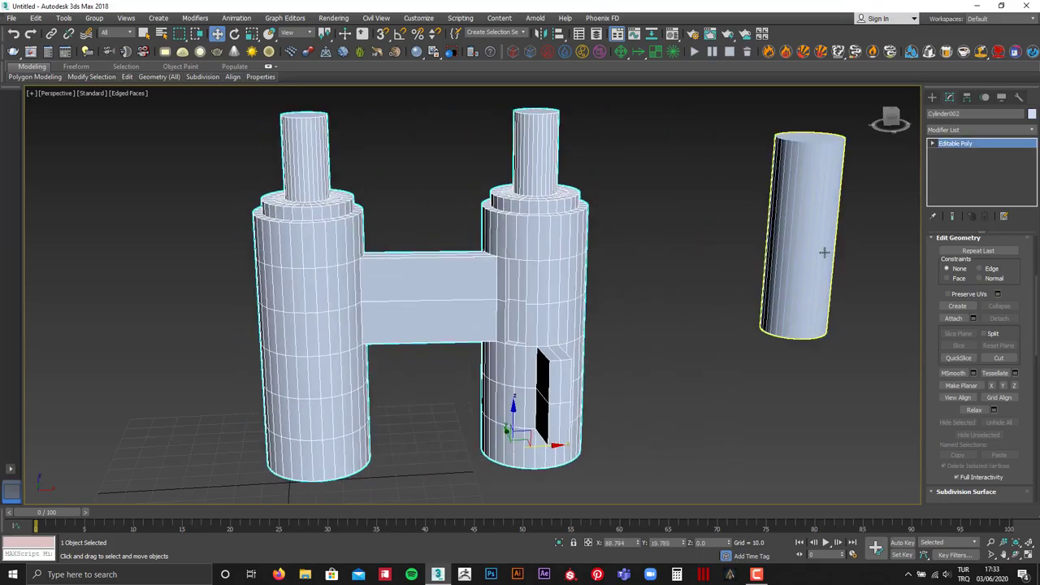
left_click(825, 252)
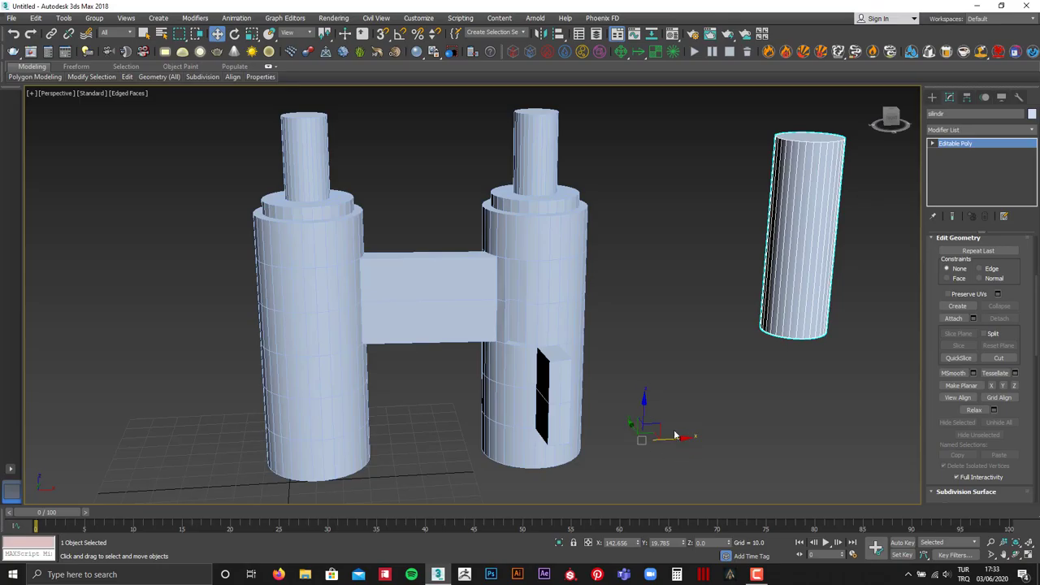
left_click_drag(650, 404, 688, 429)
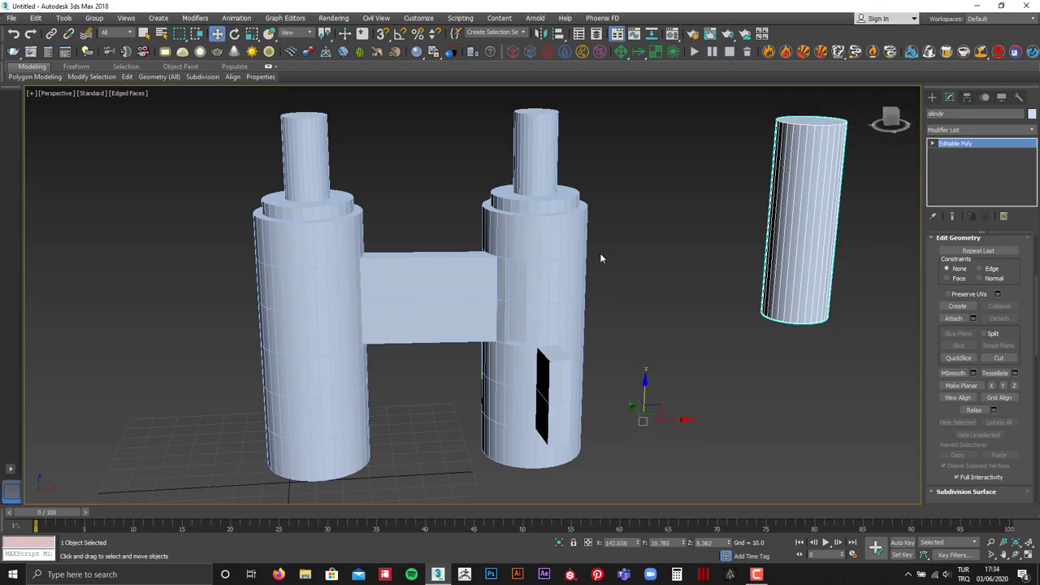
left_click(416, 326)
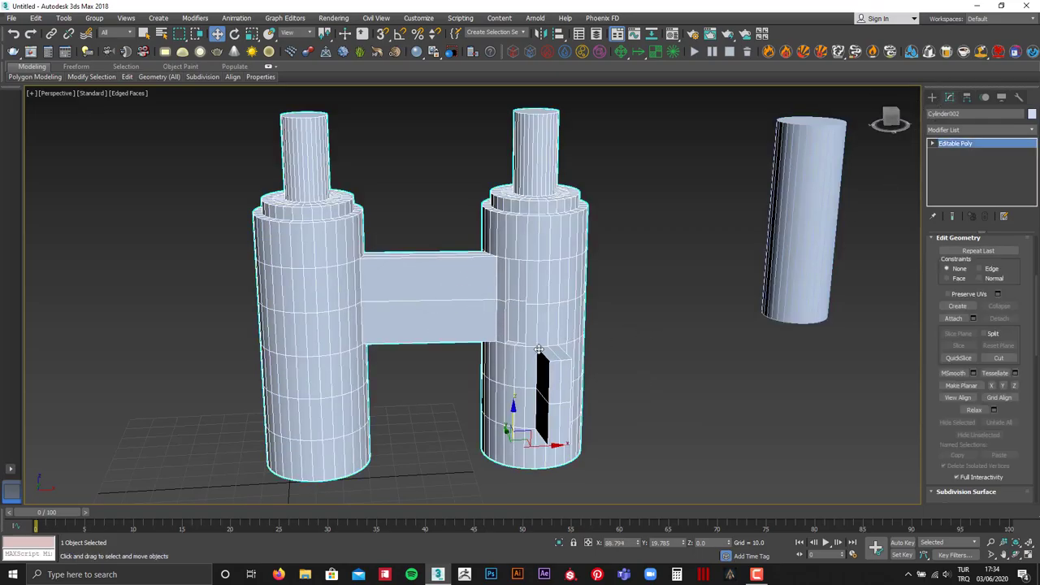
left_click(815, 186)
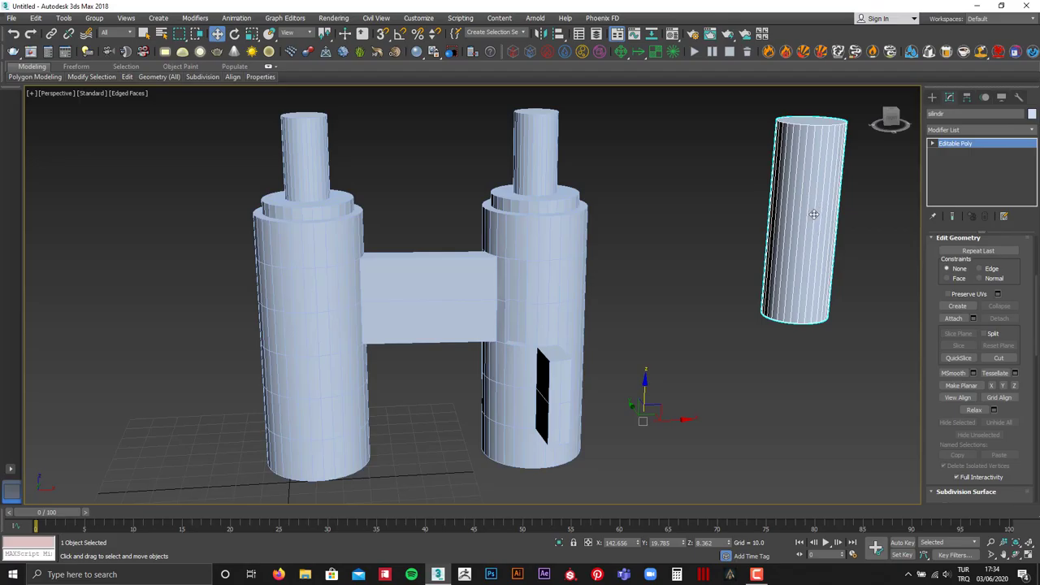
scroll(811, 220, "up", 1)
scroll(764, 248, "up", 1)
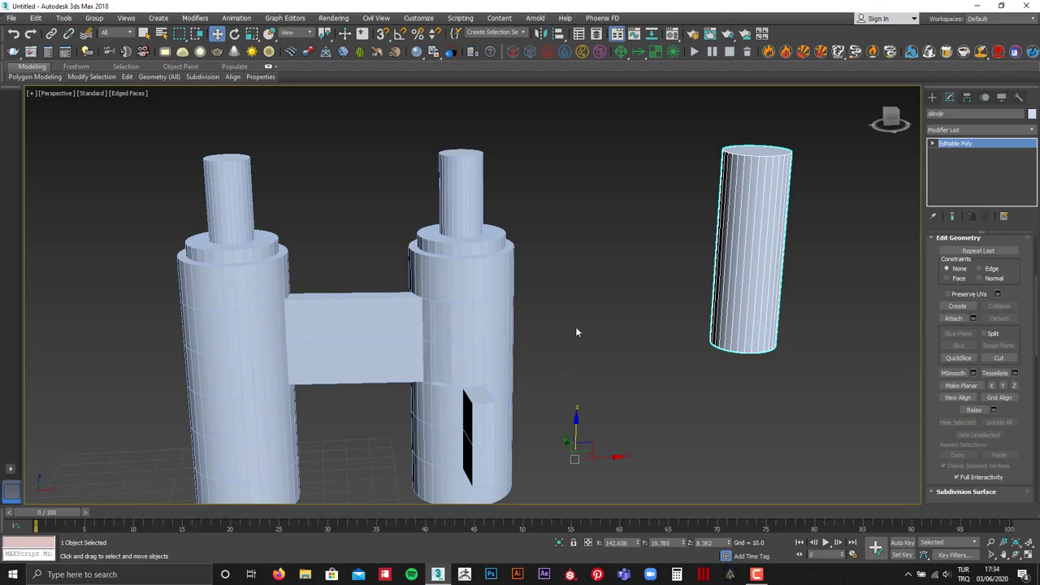
- Centre the cylinder's pivot with Affect Pivot Only, then move the cylinder down
left_click(967, 98)
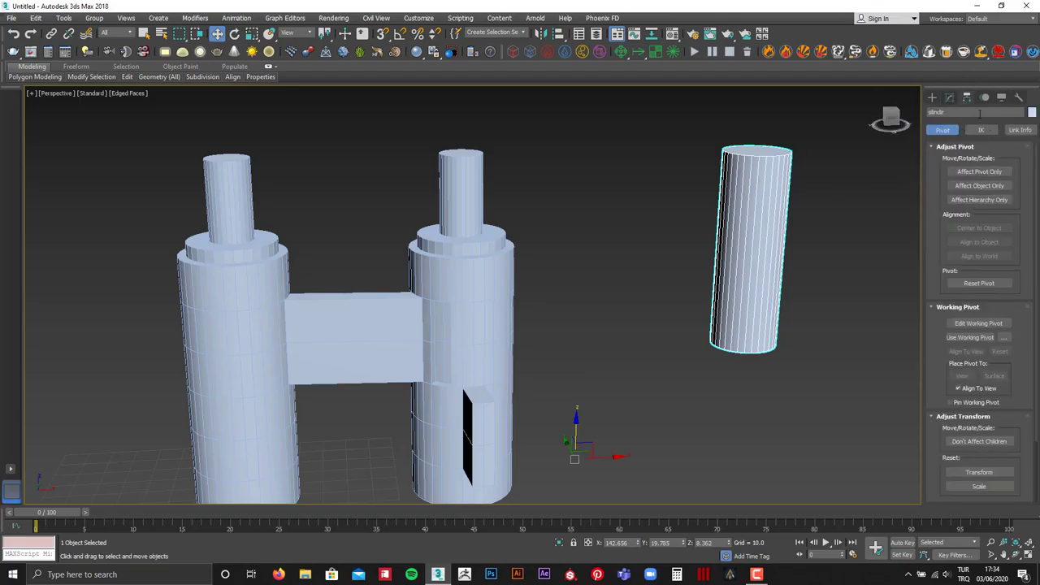
left_click(933, 97)
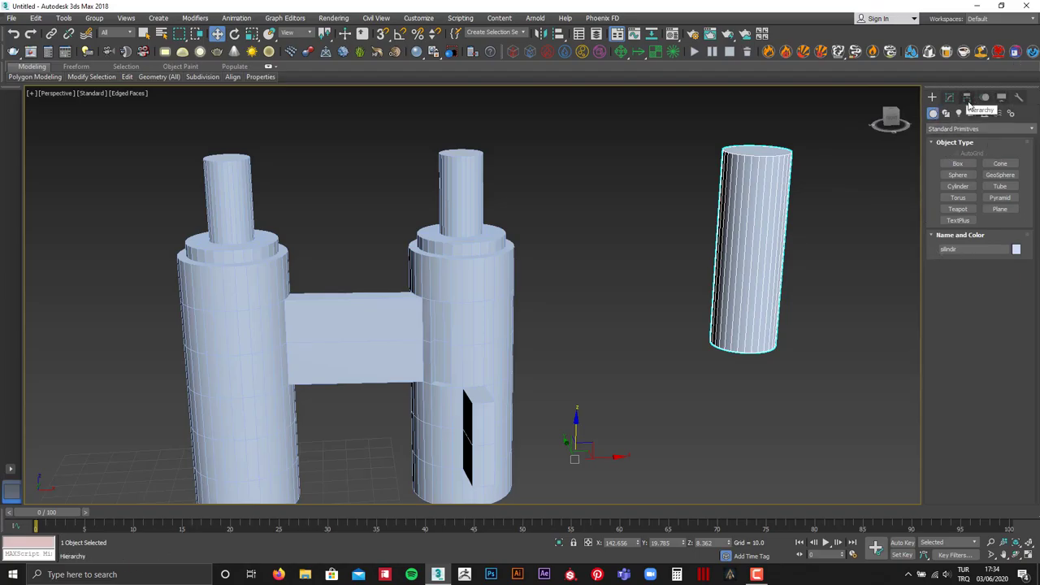
left_click(968, 98)
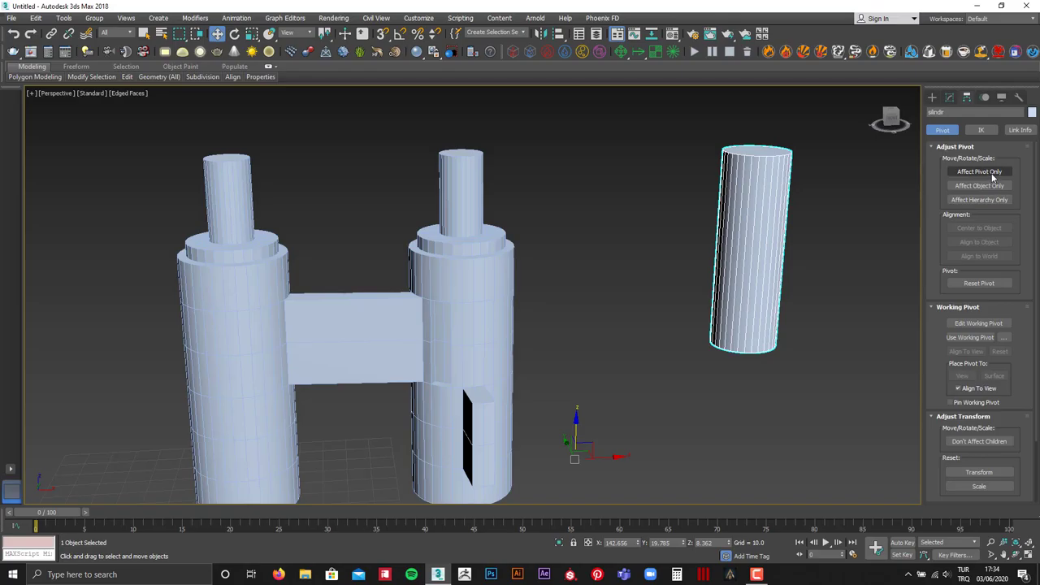
left_click(979, 173)
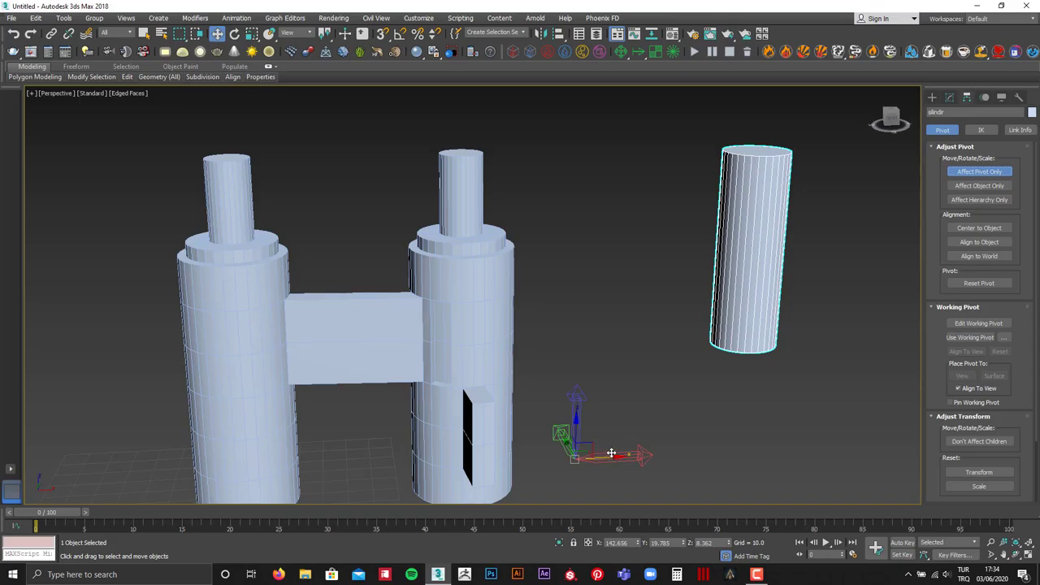
left_click(982, 231)
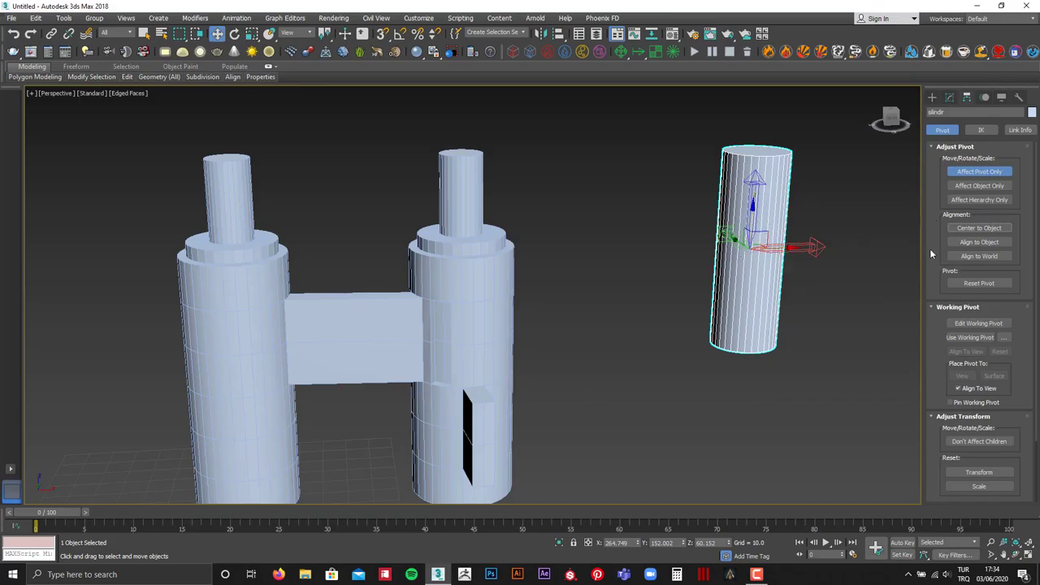
left_click(986, 173)
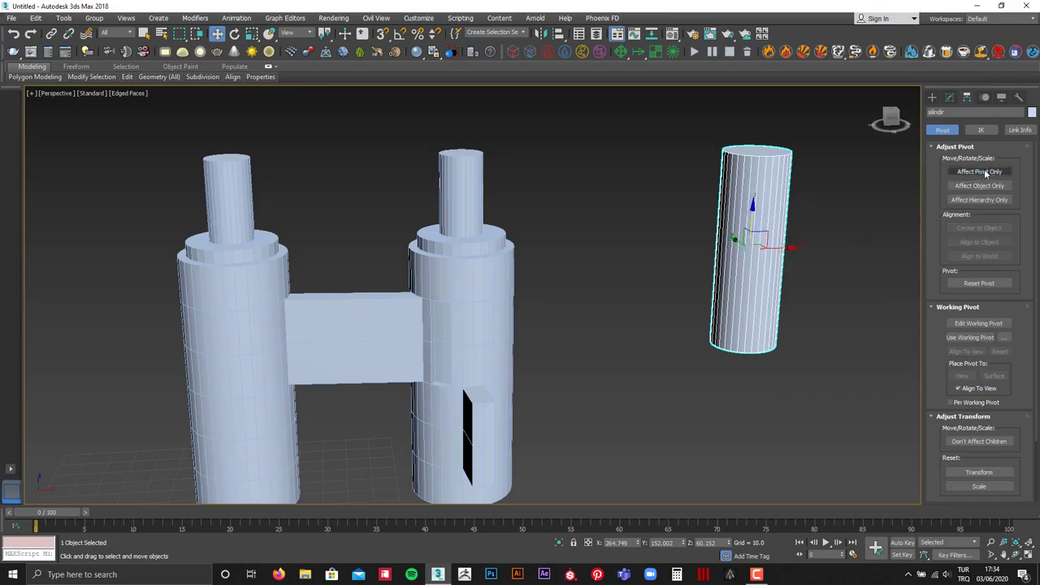
left_click(866, 235)
left_click(777, 229)
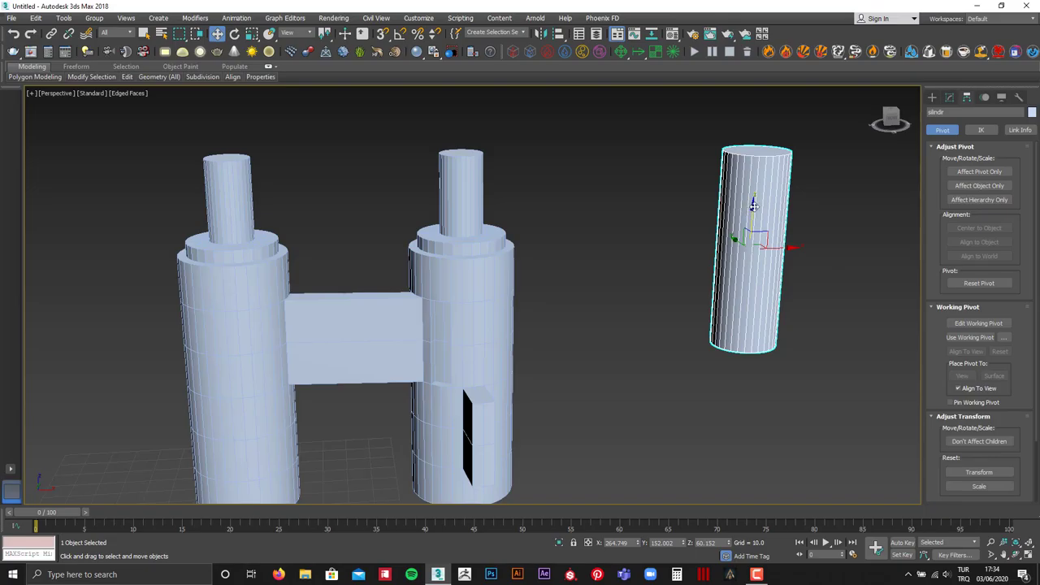
left_click_drag(754, 207, 754, 244)
- Centre the H model's pivot on its bridge and shift the H slightly right
left_click(503, 315)
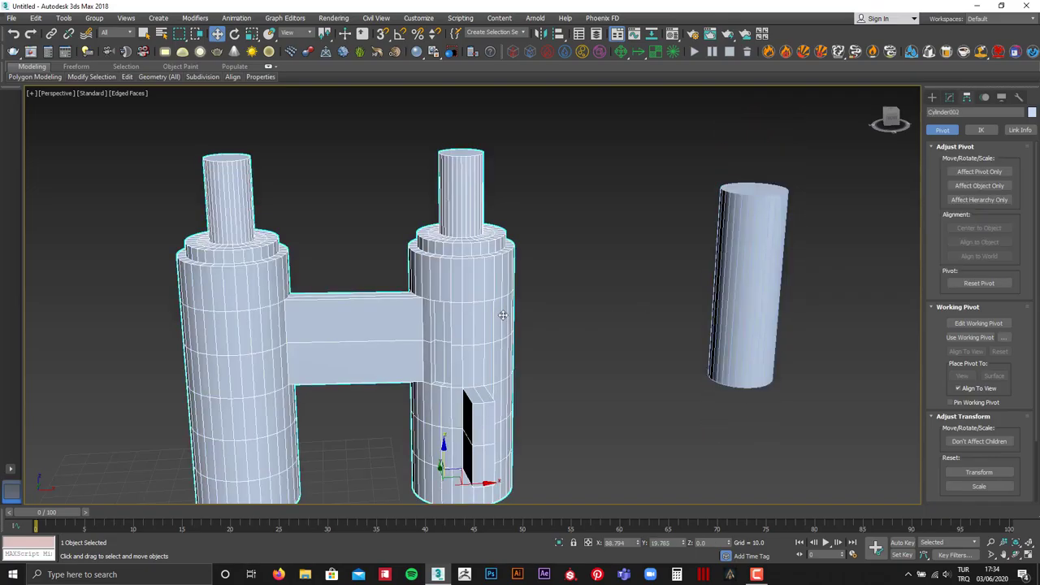
left_click(981, 172)
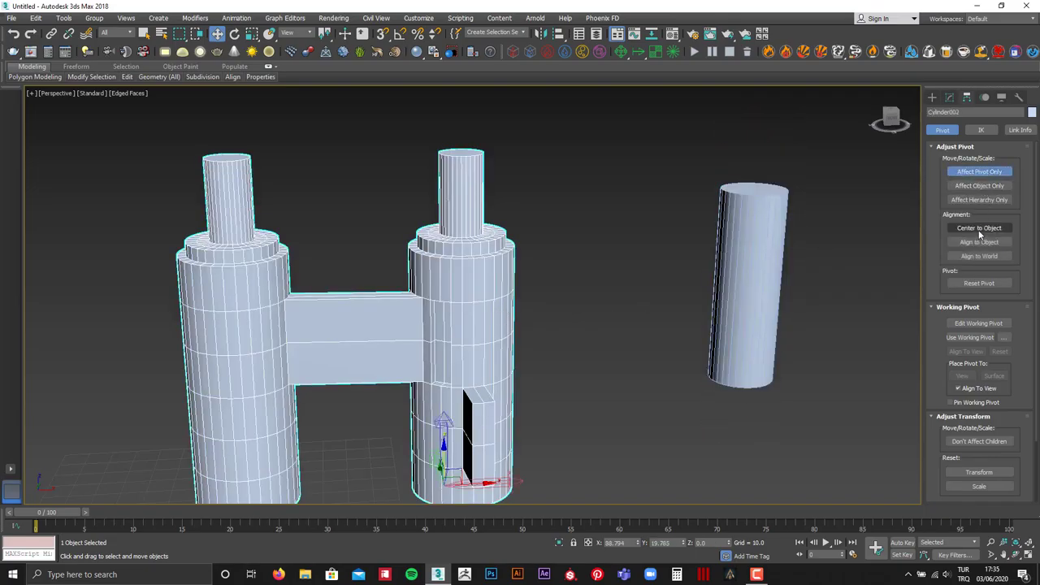
left_click(998, 174)
left_click_drag(398, 334, 512, 325)
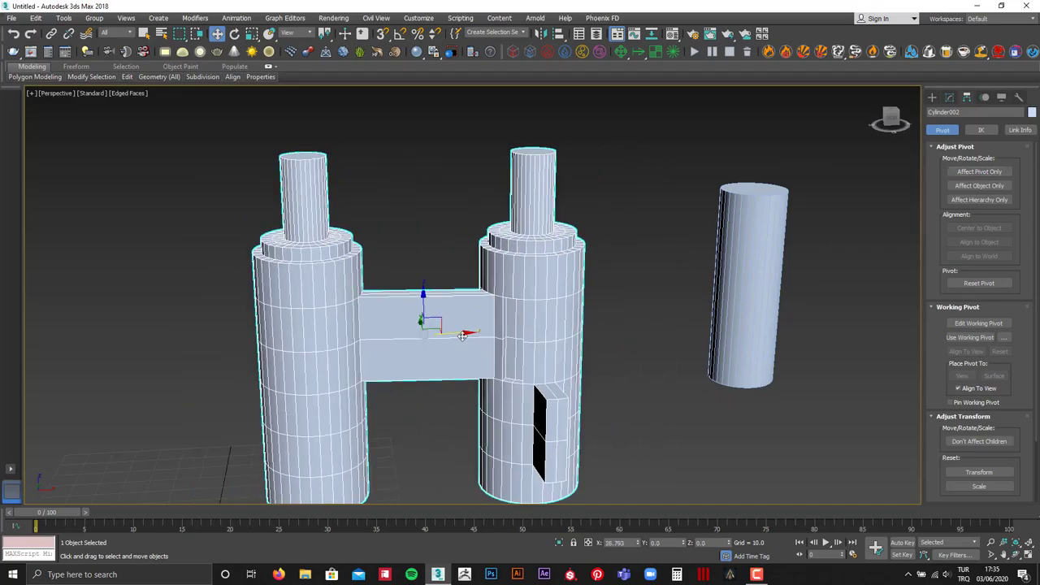
left_click(949, 98)
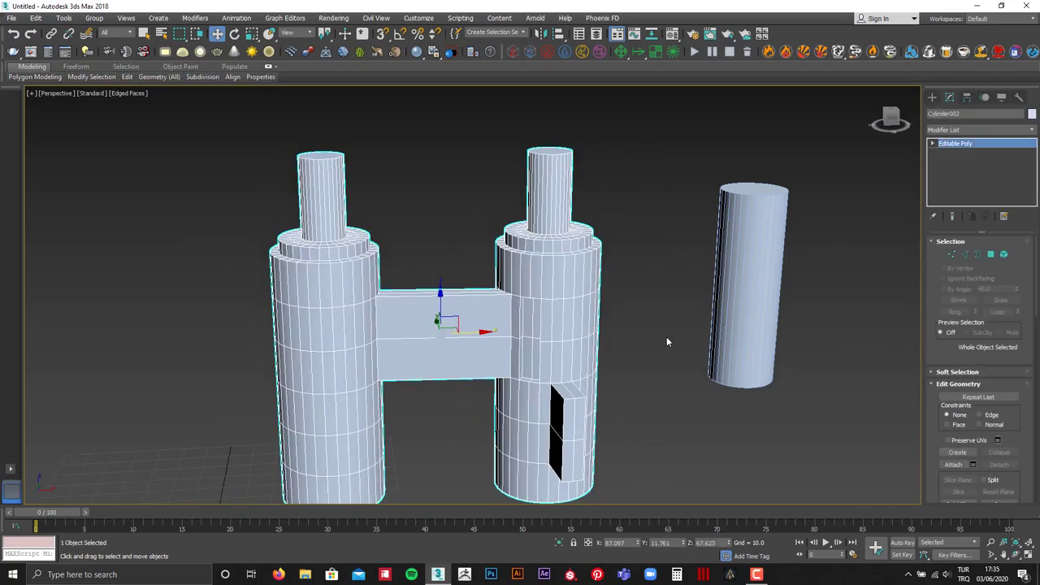
- Connect the bridge's lengthwise edges with 5 segments, then select the bridge's centre vertex
key("1")
left_click(560, 342)
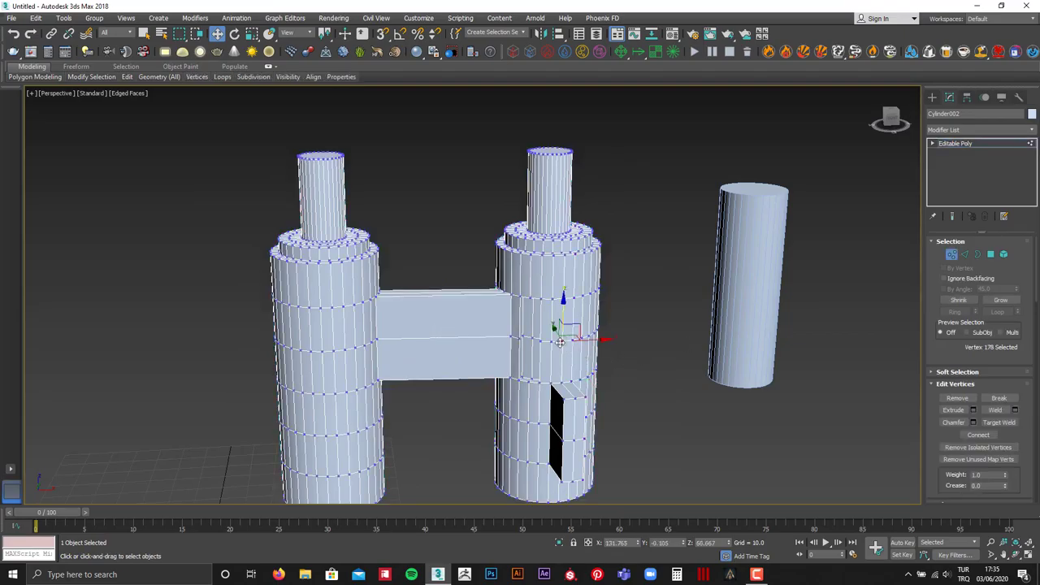
scroll(582, 352, "up", 4)
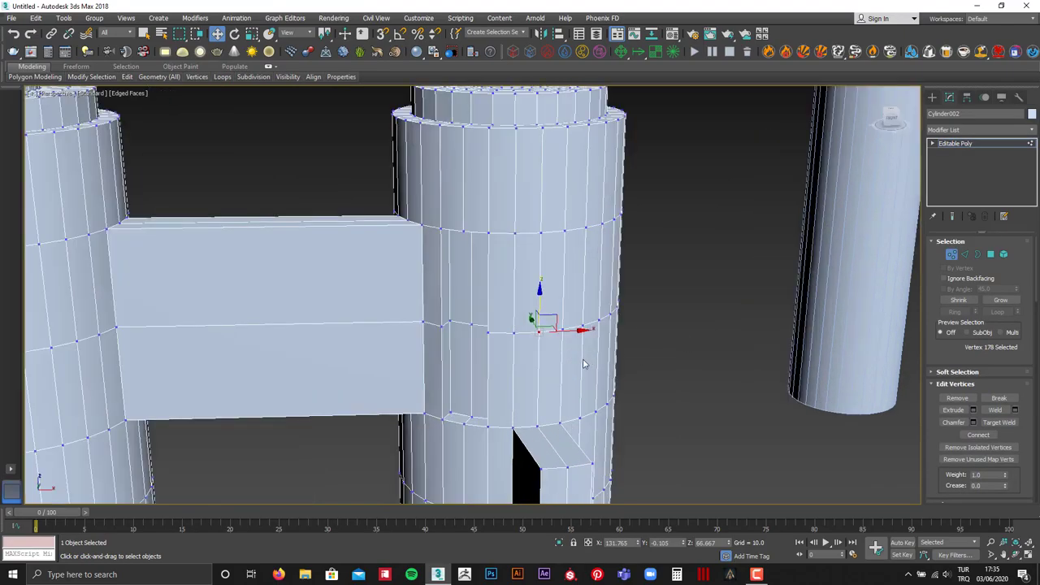
scroll(579, 361, "down", 2)
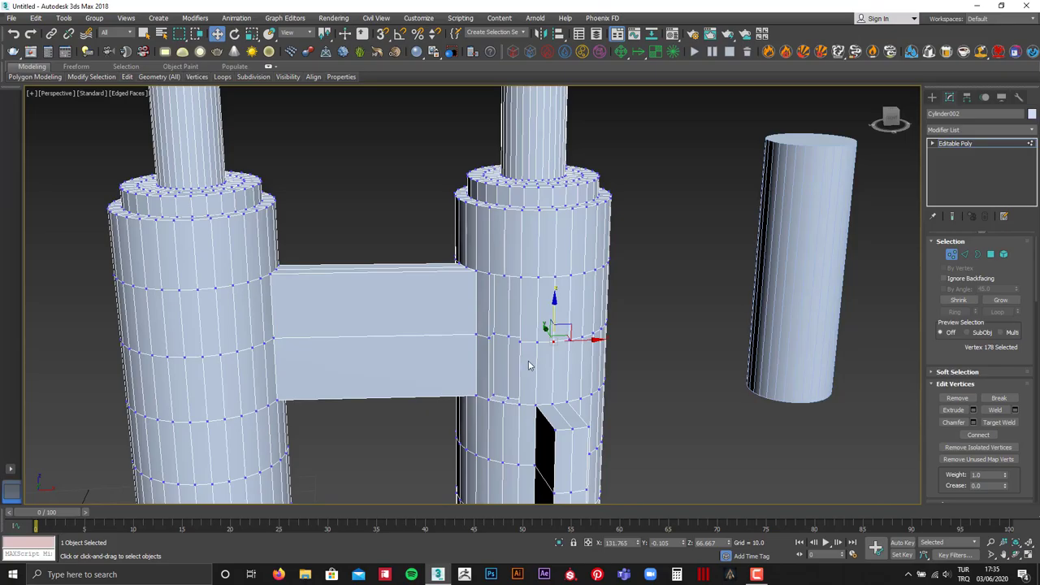
key("2")
left_click_drag(376, 249, 348, 434)
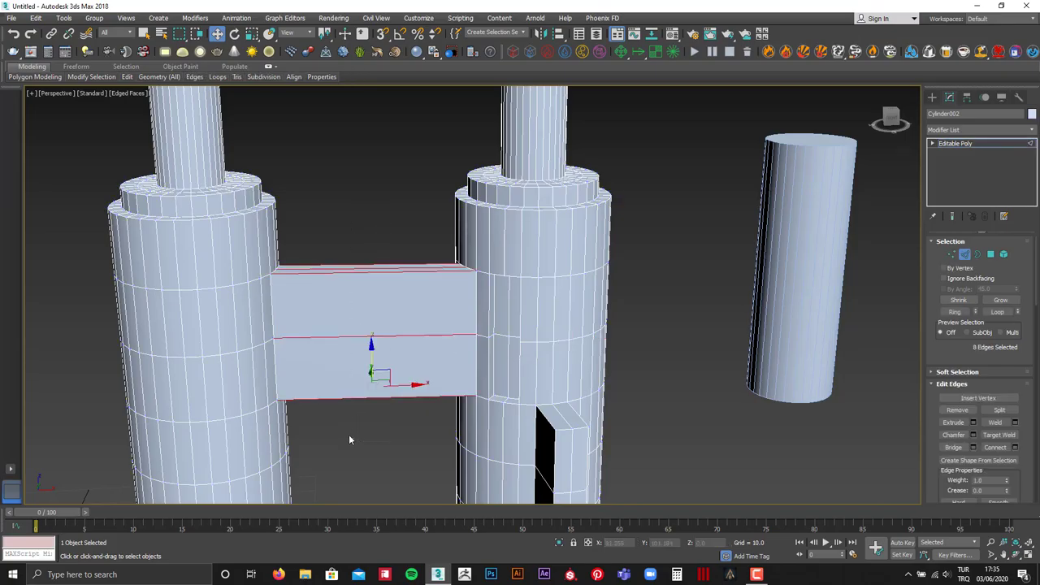
left_click(1015, 447)
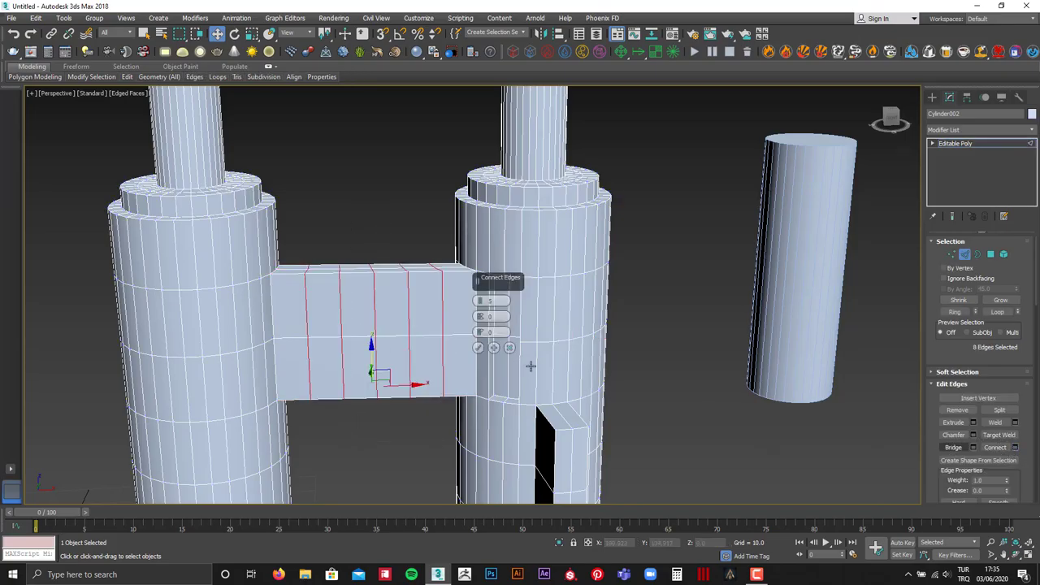
left_click(478, 347)
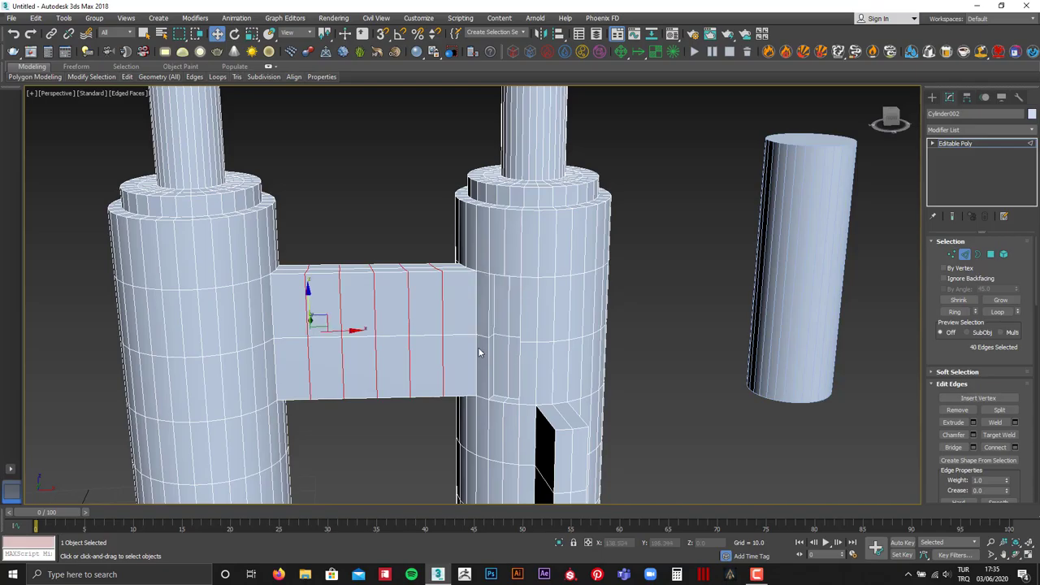
key("1")
left_click(375, 329)
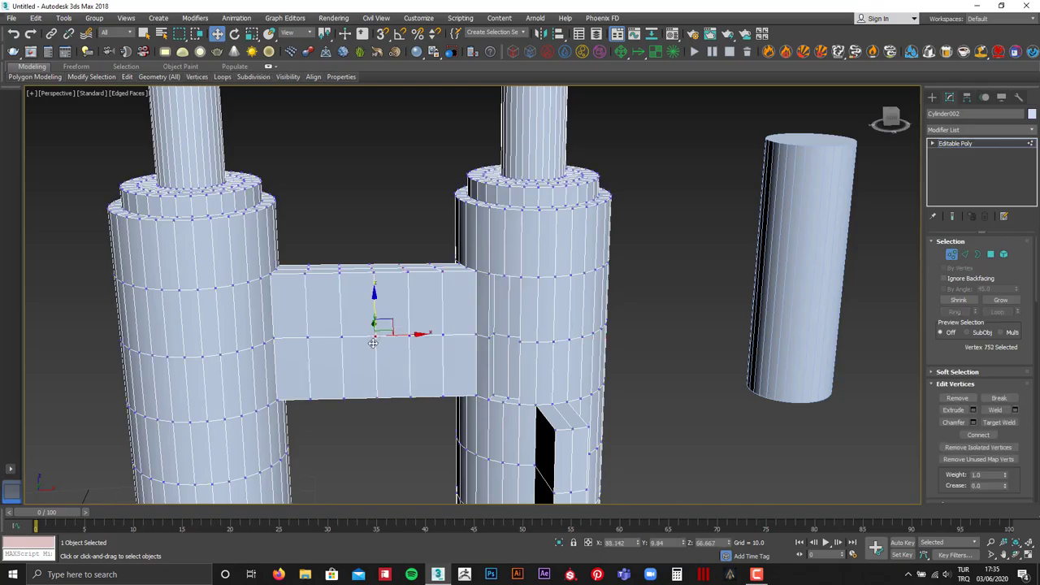
- Enable Use Soft Selection and raise its Falloff radius
scroll(374, 330, "up", 3)
left_click(953, 372)
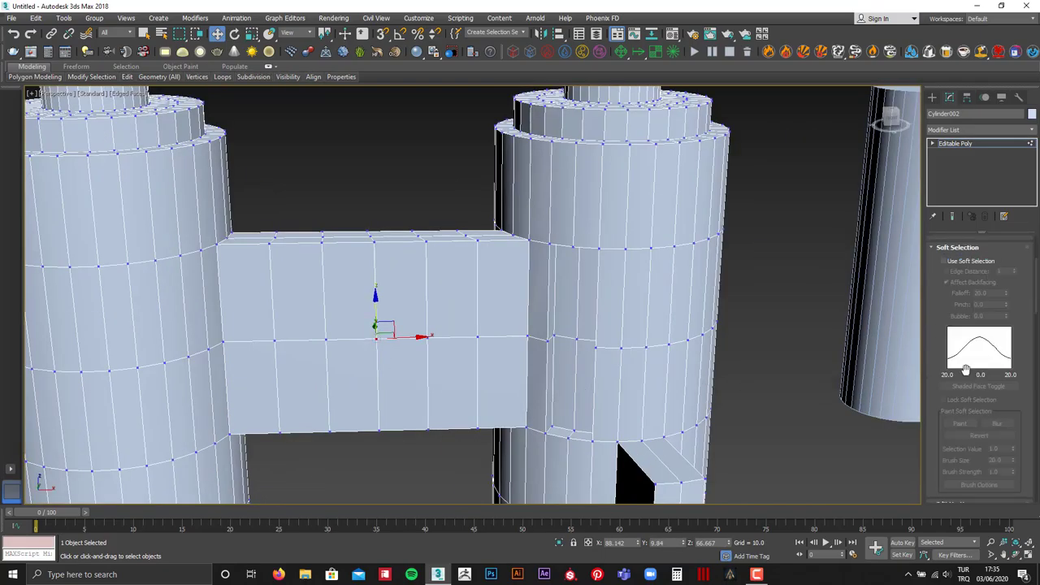
left_click(973, 263)
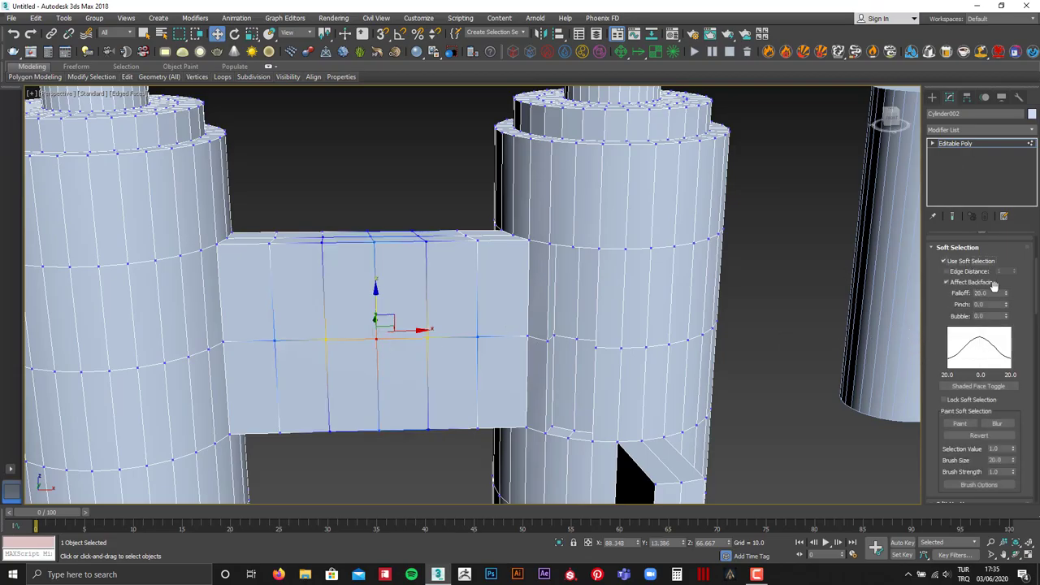
left_click_drag(1007, 298, 1024, 191)
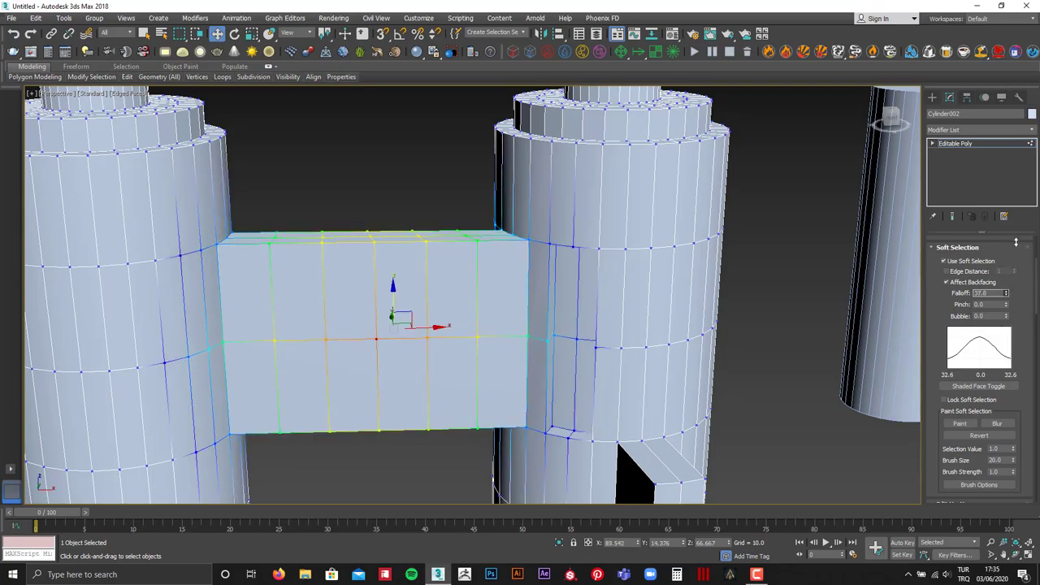
- Try bending the bridge centre down, then undo it and reset Falloff to 0
scroll(547, 252, "down", 5)
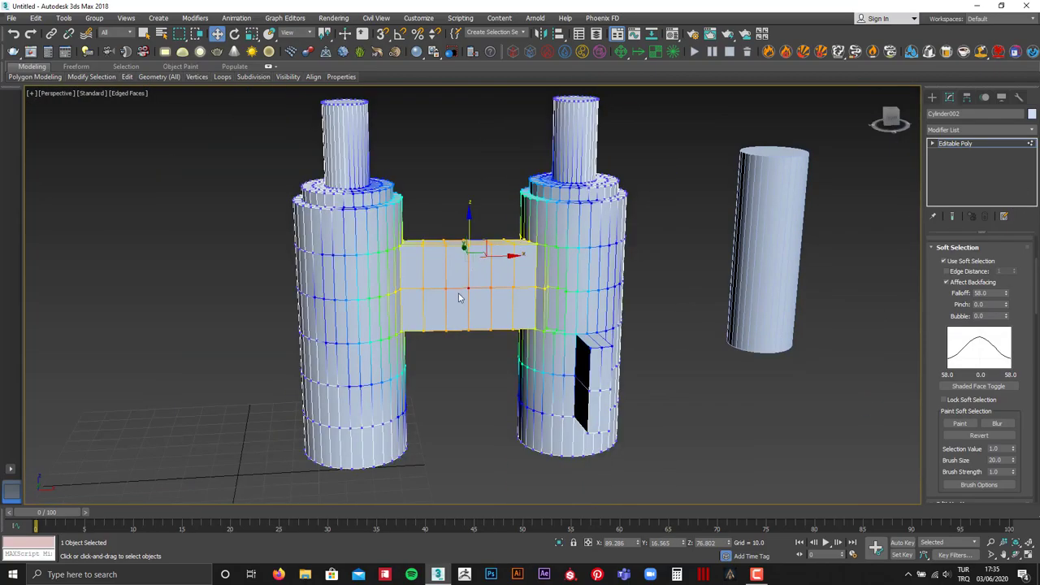
scroll(485, 254, "down", 1)
left_click_drag(485, 255, 447, 282)
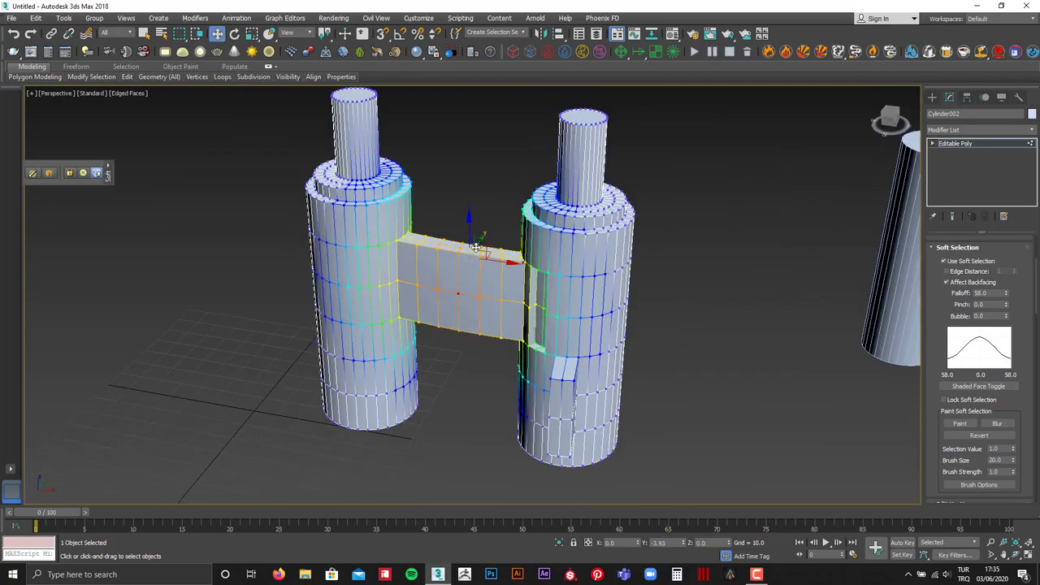
mouse_move(447, 282)
middle_mouse_down("alt")
mouse_move(659, 384)
mouse_move(689, 376)
mouse_move(594, 350)
mouse_move(500, 382)
middle_mouse_up("alt")
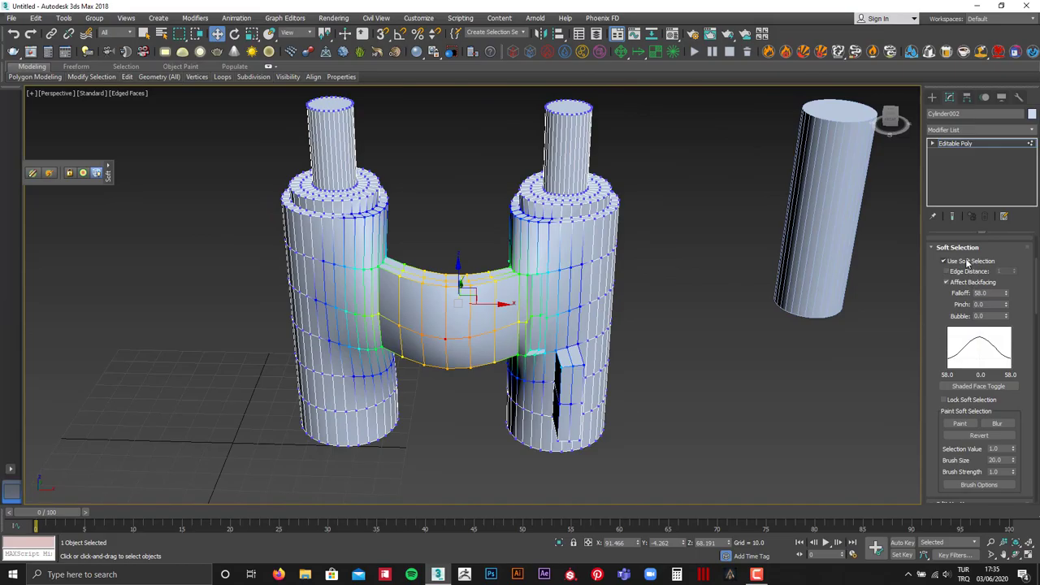
left_click_drag(1007, 296, 1007, 321)
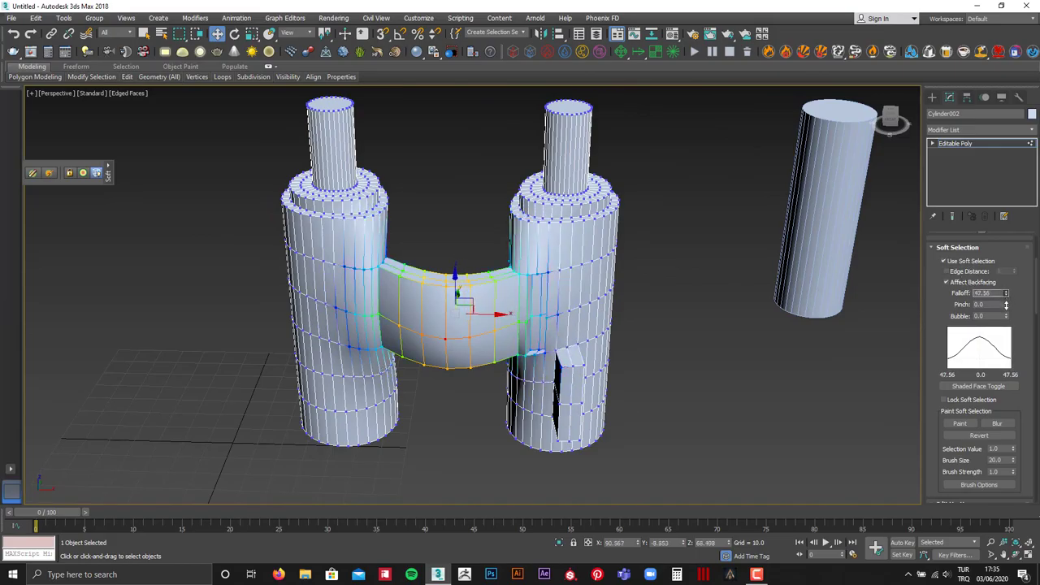
key("ctrl+z")
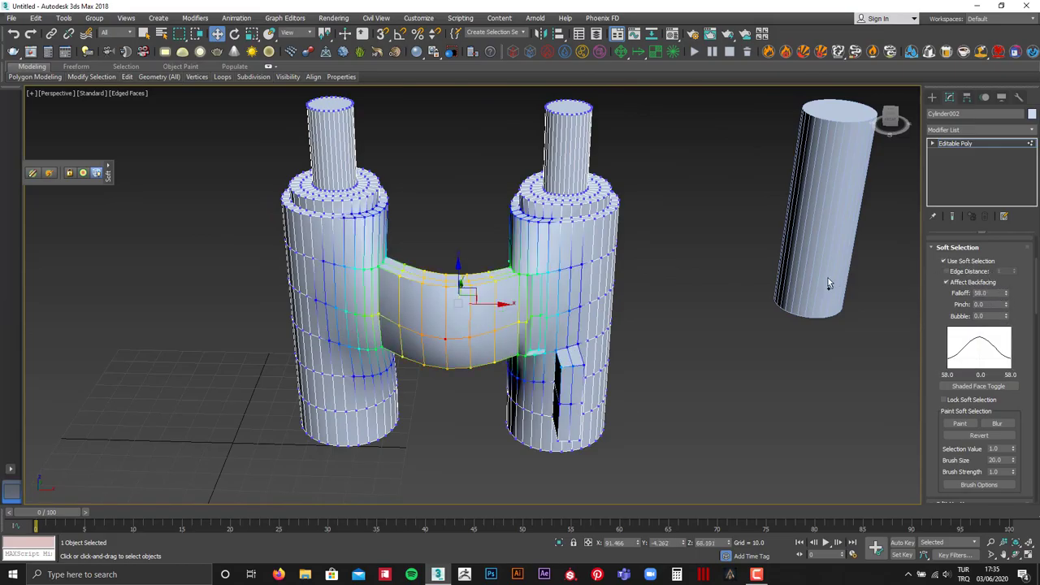
key("ctrl+z")
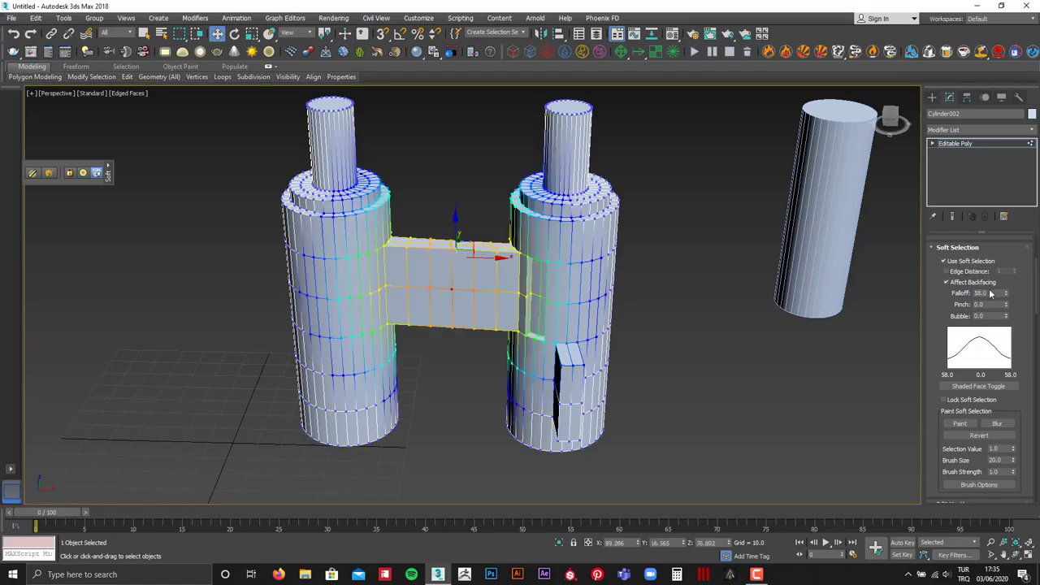
right_click(1007, 296)
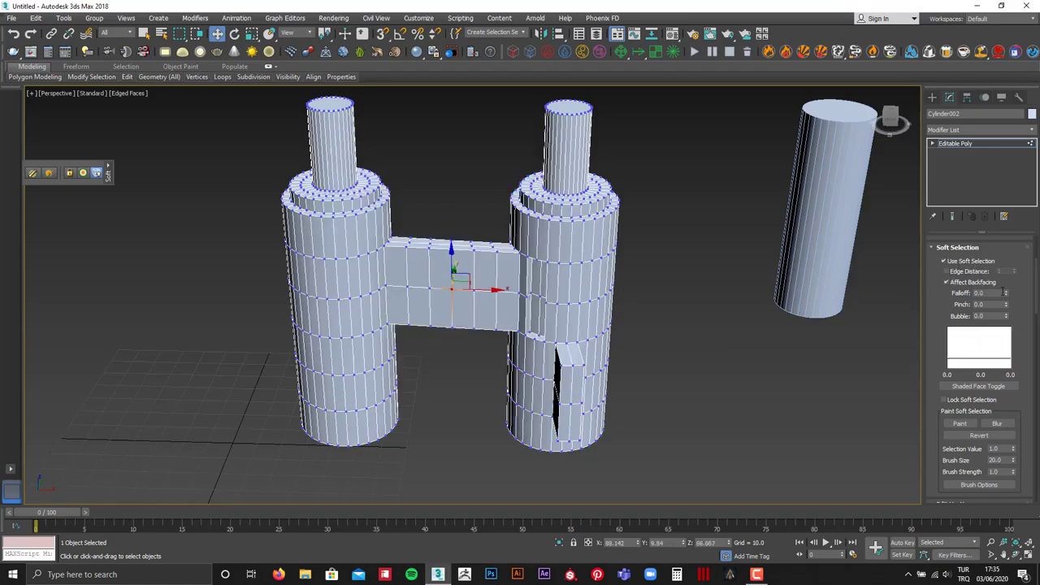
- Widen the falloff to about 20 and trial-pull the bridge vertex down, cancelling the bend
left_click_drag(1006, 293, 1011, 292)
left_click_drag(1007, 286, 1006, 269)
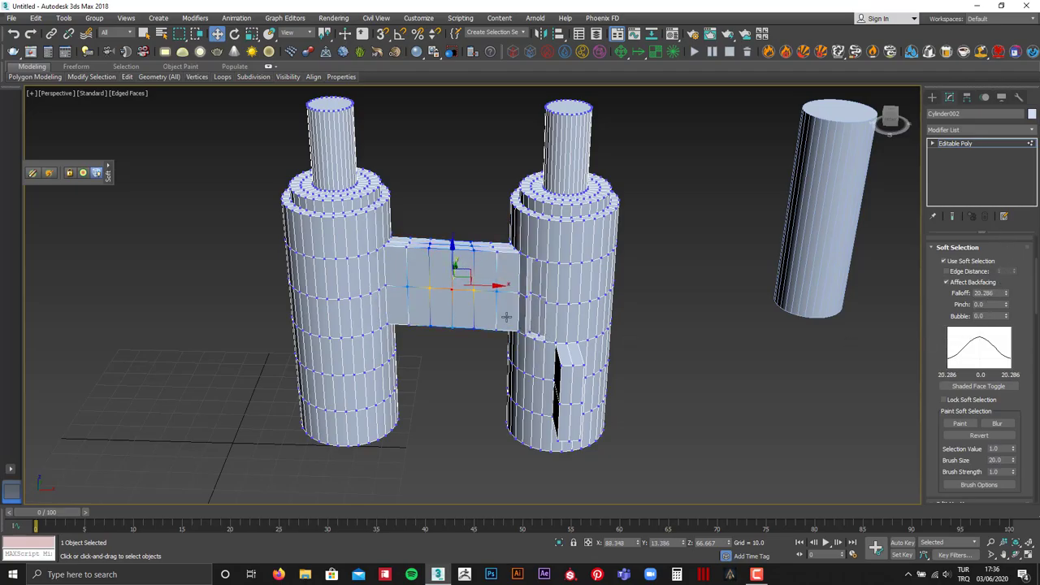
scroll(453, 280, "up", 3)
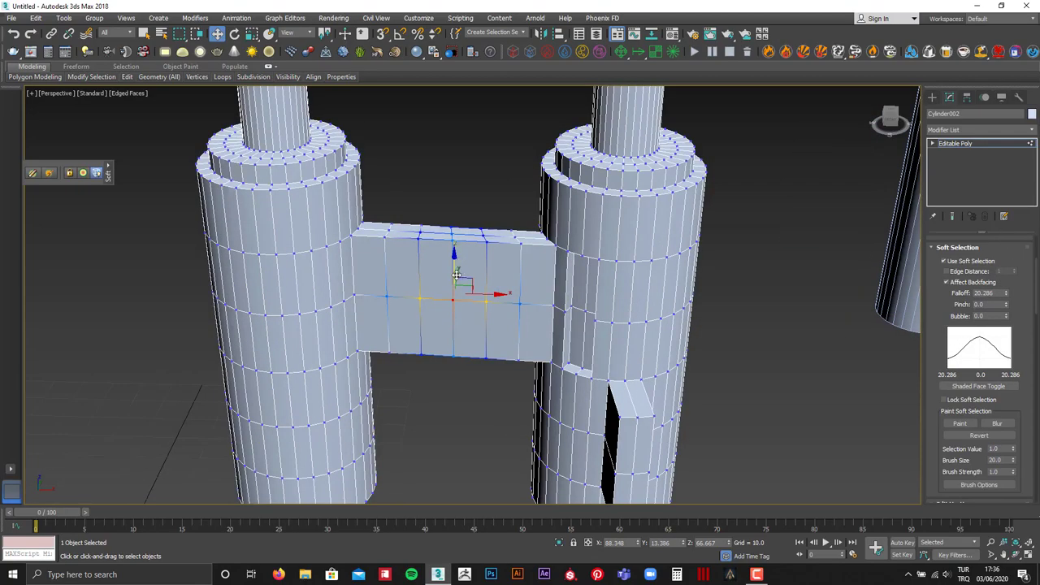
scroll(488, 321, "up", 5)
scroll(491, 323, "down", 2)
scroll(529, 315, "down", 4)
scroll(530, 310, "down", 3)
middle_click_drag(530, 310, 537, 276, "alt")
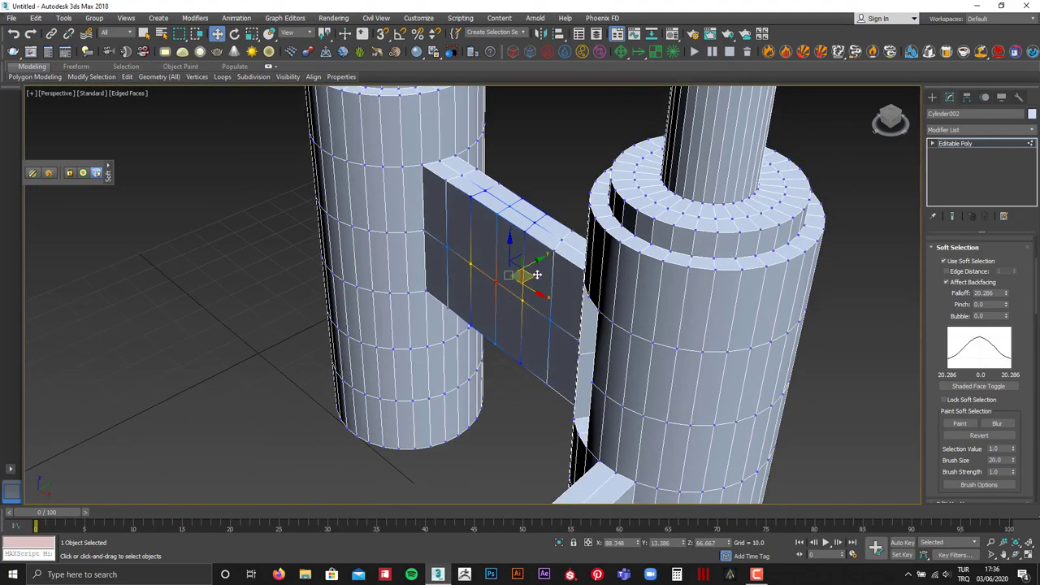
mouse_move(537, 276)
left_mouse_down()
mouse_move(484, 278)
mouse_move(359, 407)
mouse_move(301, 423)
left_mouse_up()
right_click(301, 423)
- Bend the bridge down with Falloff 48.686, then turn off Soft Selection and exit to object level
mouse_move(1008, 295)
left_mouse_down()
mouse_move(1015, 280)
mouse_move(1014, 291)
left_mouse_up()
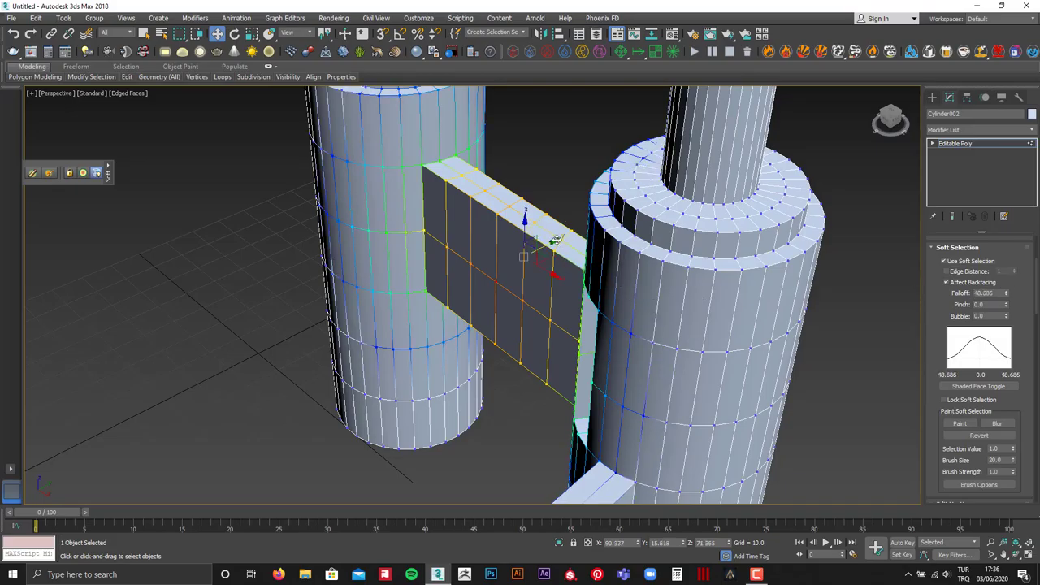
left_click_drag(556, 241, 510, 250)
mouse_move(510, 250)
middle_mouse_down("alt")
mouse_move(515, 387)
mouse_move(566, 374)
middle_mouse_up("alt")
middle_click_drag(623, 374, 880, 277, "alt")
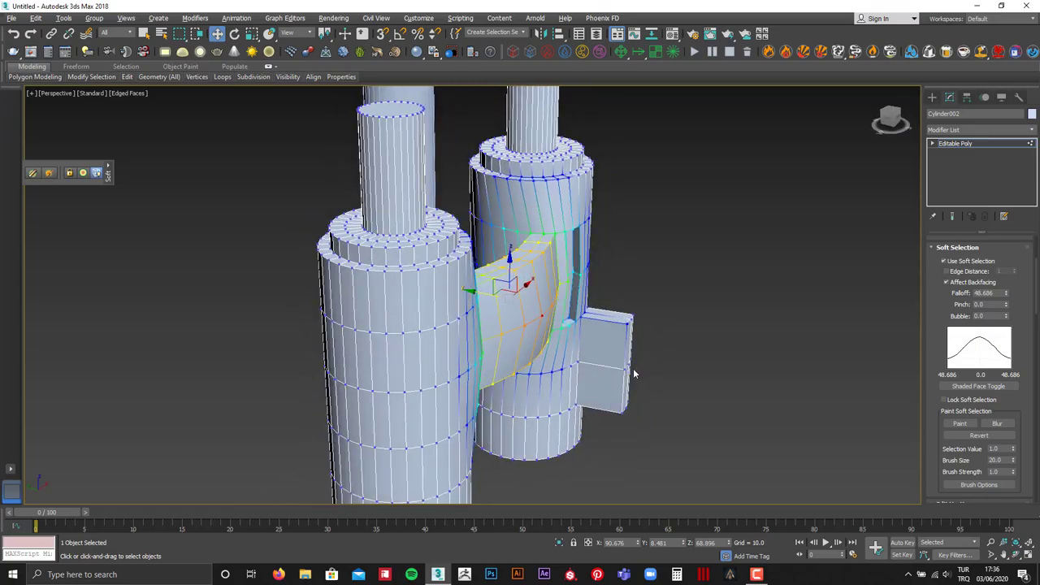
left_click(943, 261)
scroll(737, 250, "down", 3)
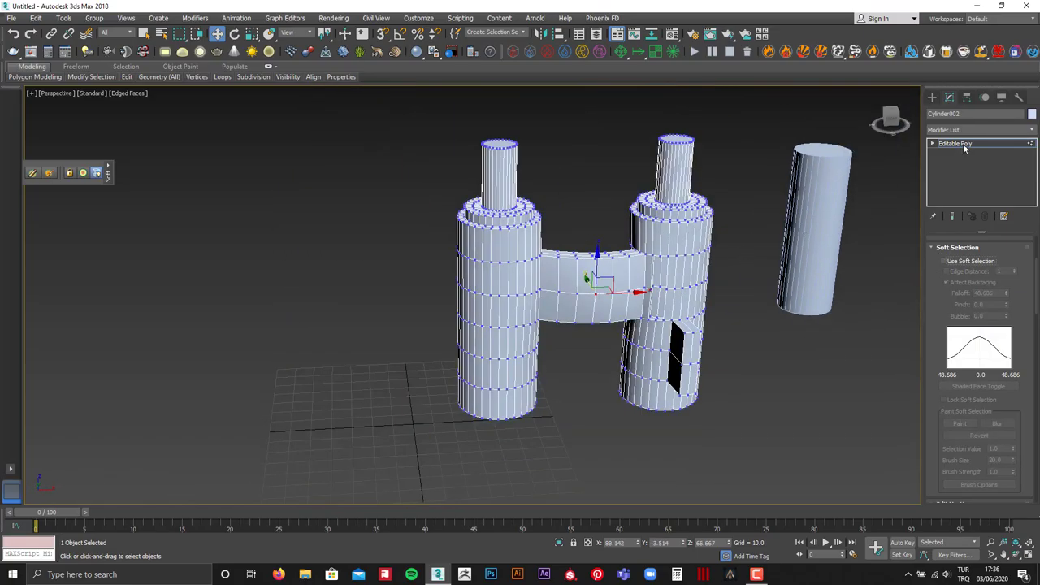
left_click(963, 143)
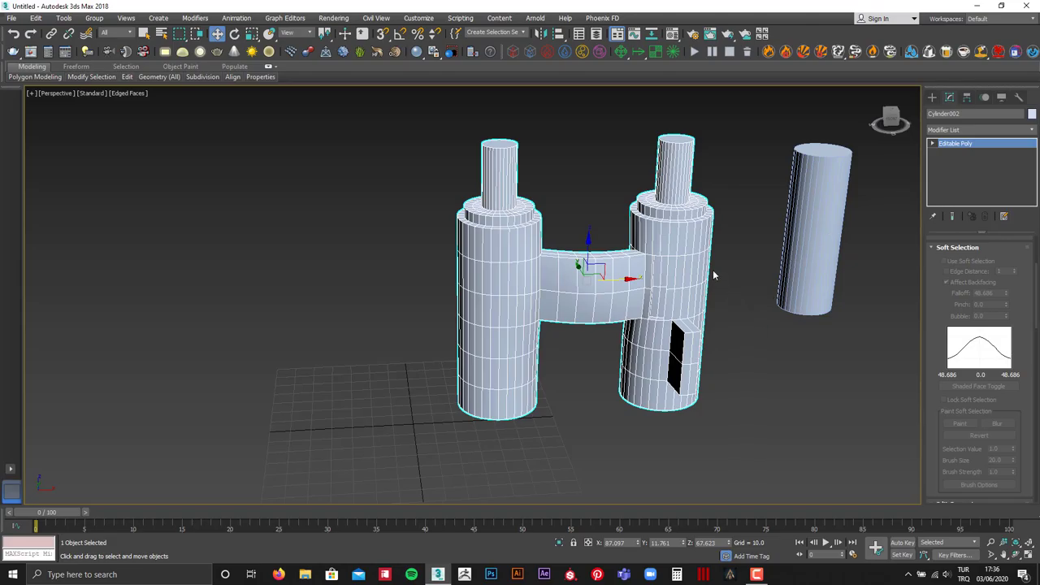
- Collapse Soft Selection, scroll to Subdivision Surface, and turn on NURMS smoothing
middle_click_drag(713, 273, 665, 296)
scroll(988, 288, "down", 1)
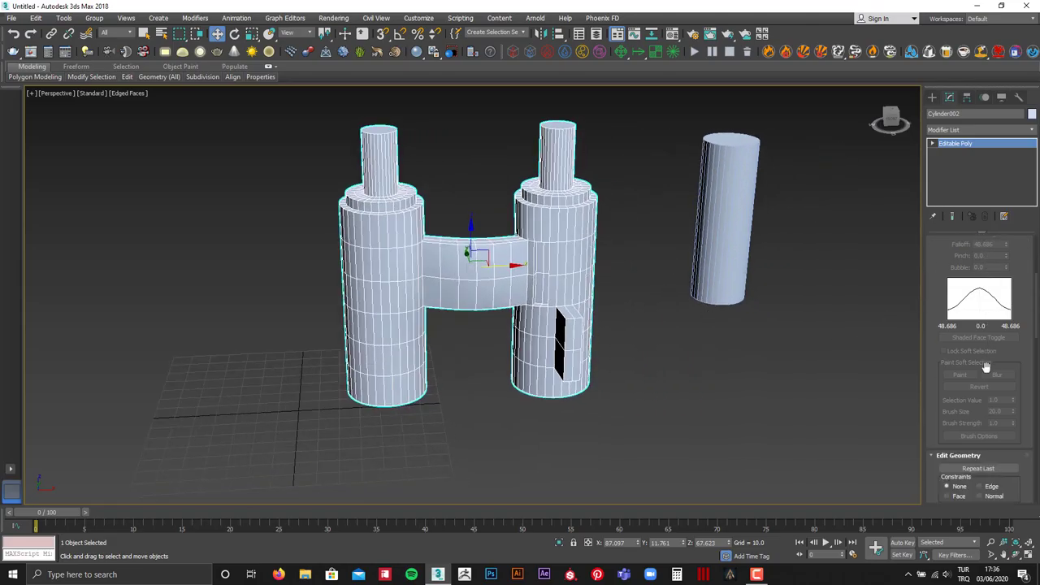
scroll(990, 341, "down", 2)
scroll(988, 343, "up", 2)
scroll(970, 292, "up", 1)
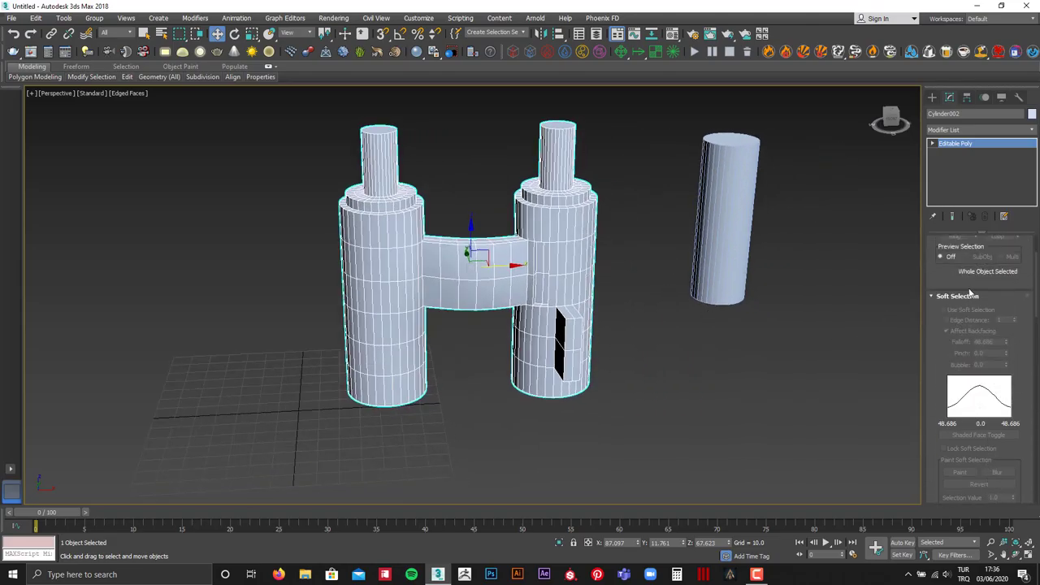
left_click(964, 297)
scroll(959, 299, "up", 1)
scroll(970, 339, "down", 3)
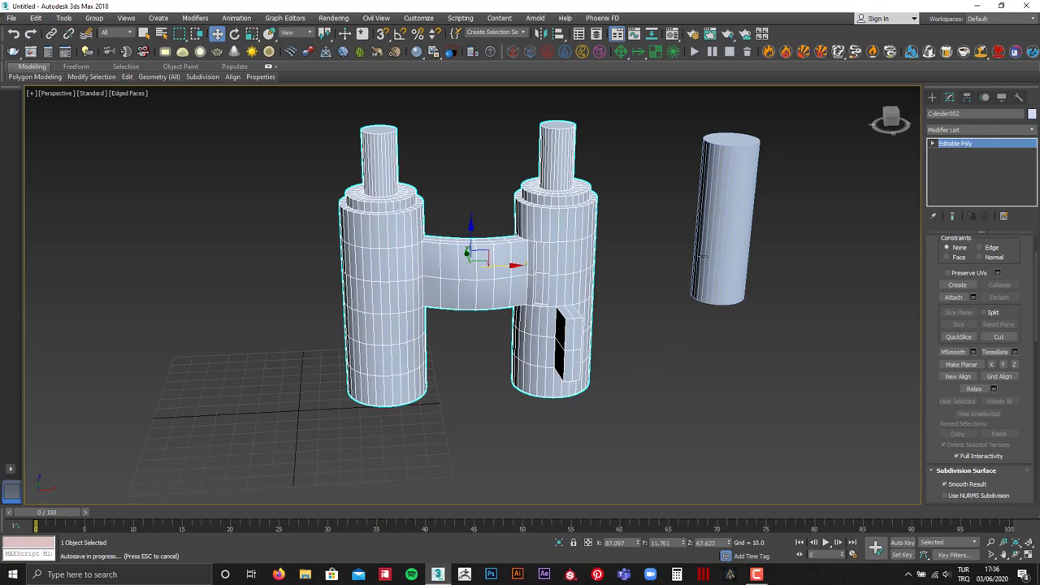
scroll(965, 396, "down", 1)
scroll(966, 393, "down", 1)
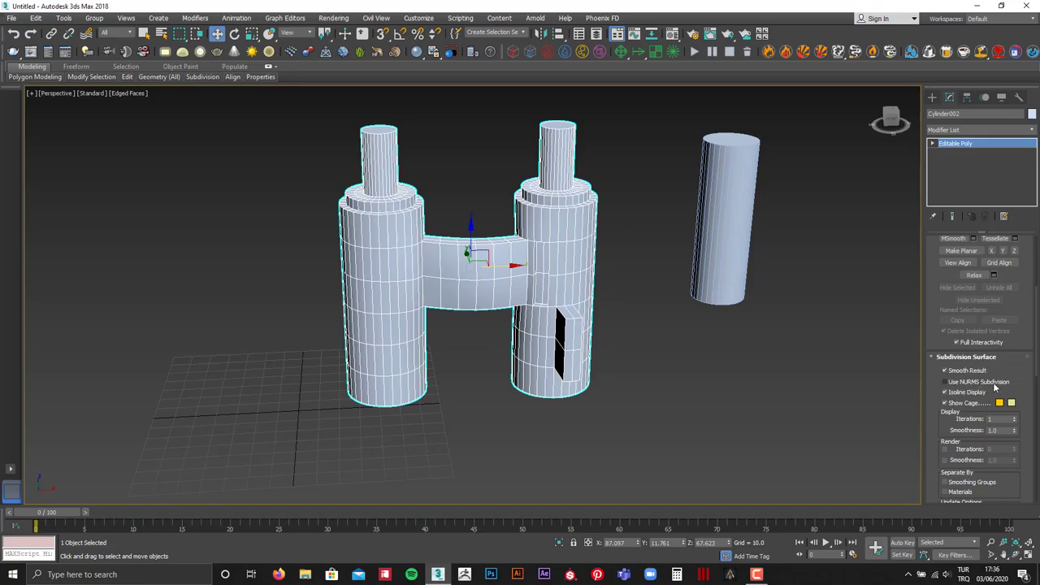
left_click(994, 384)
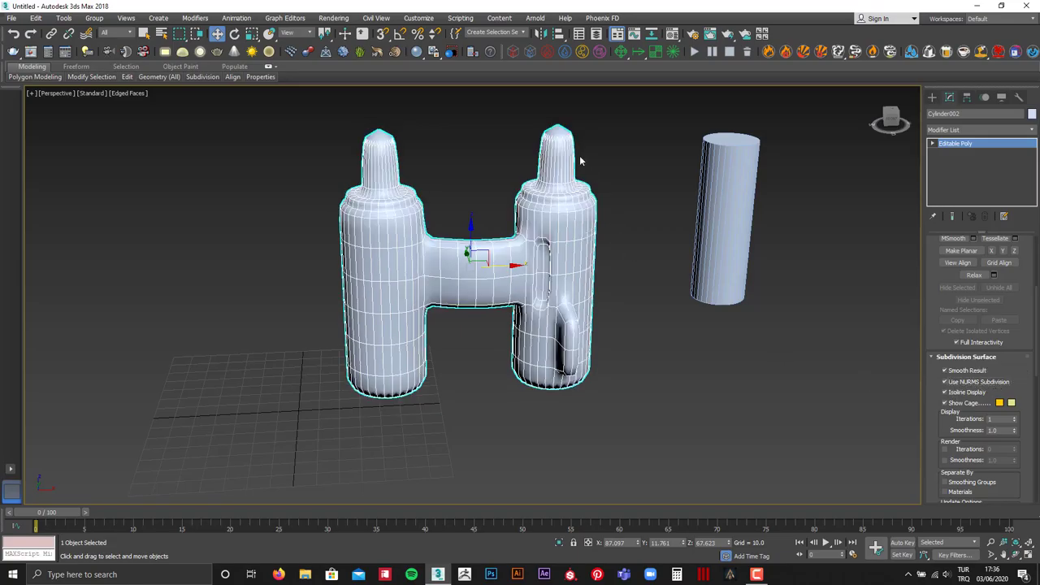
mouse_move(492, 360)
middle_mouse_down("alt")
mouse_move(592, 354)
mouse_move(549, 352)
middle_mouse_up("alt")
scroll(426, 248, "up", 3)
key("F4")
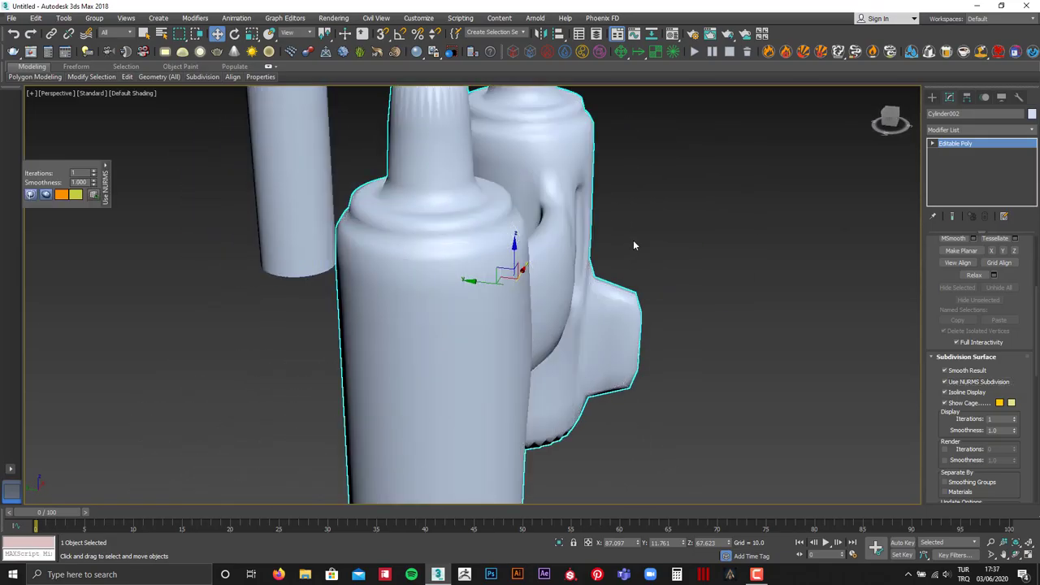
key("F4")
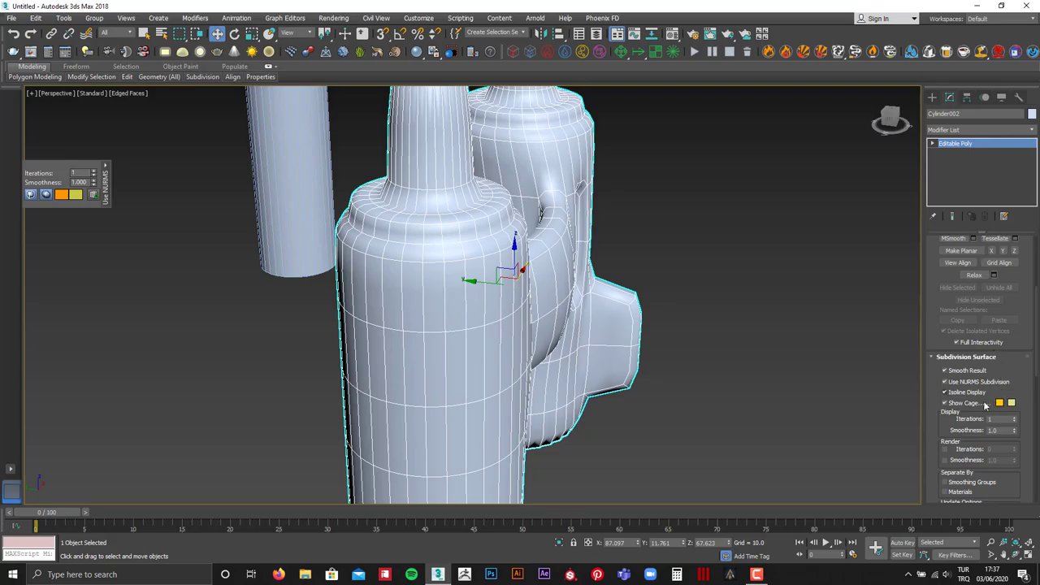
left_click(967, 382)
left_click(782, 336)
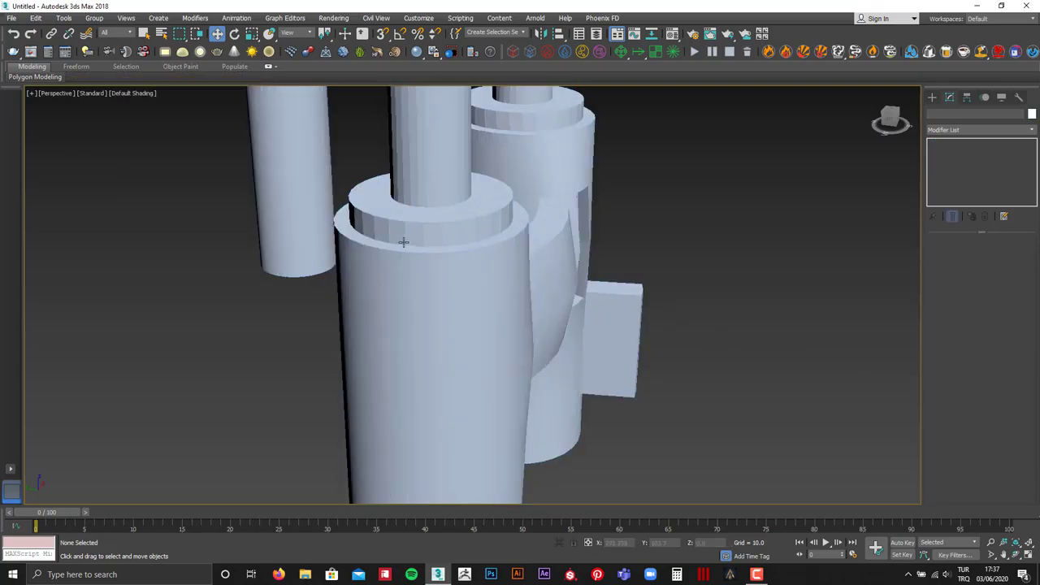
key("F4")
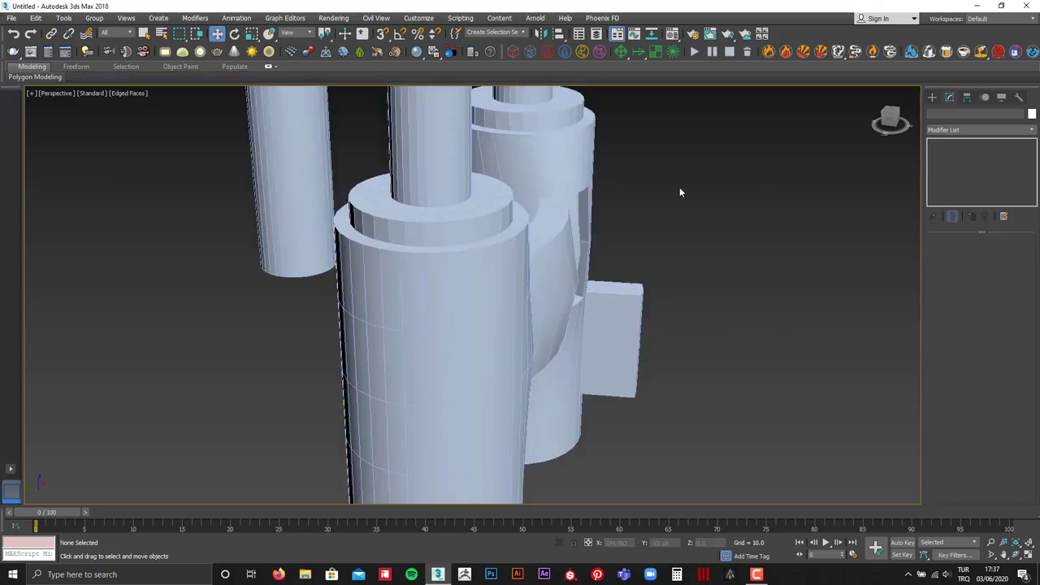
left_click(626, 279)
scroll(1013, 409, "down", 5)
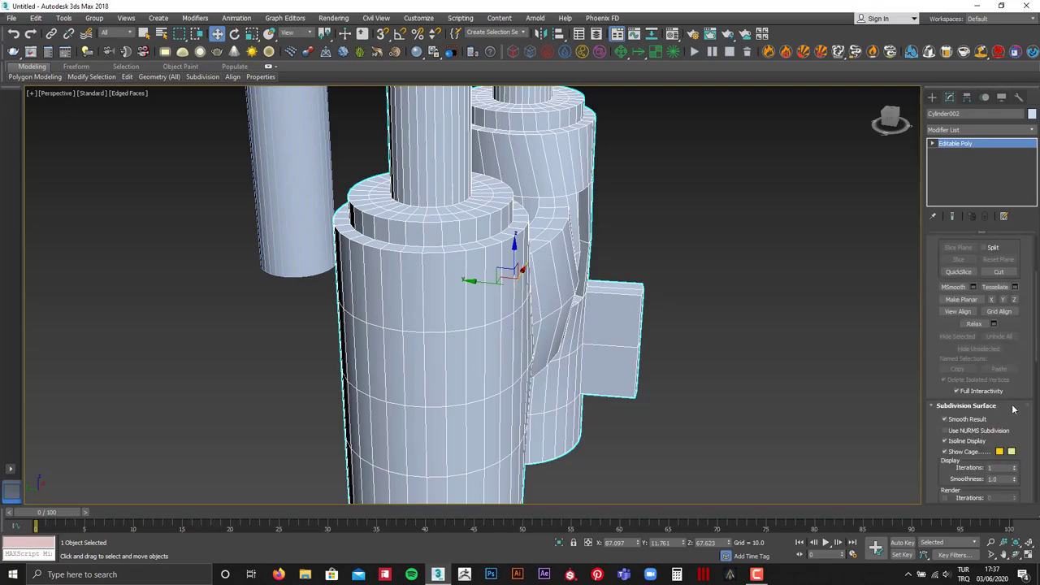
scroll(1013, 409, "down", 3)
left_click(944, 333)
left_click(711, 310)
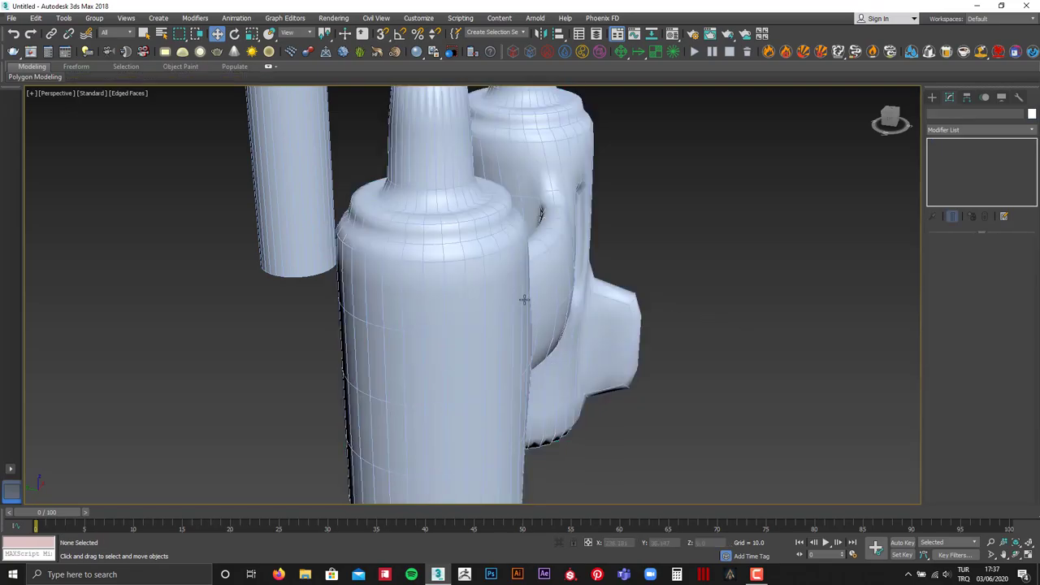
key("F4")
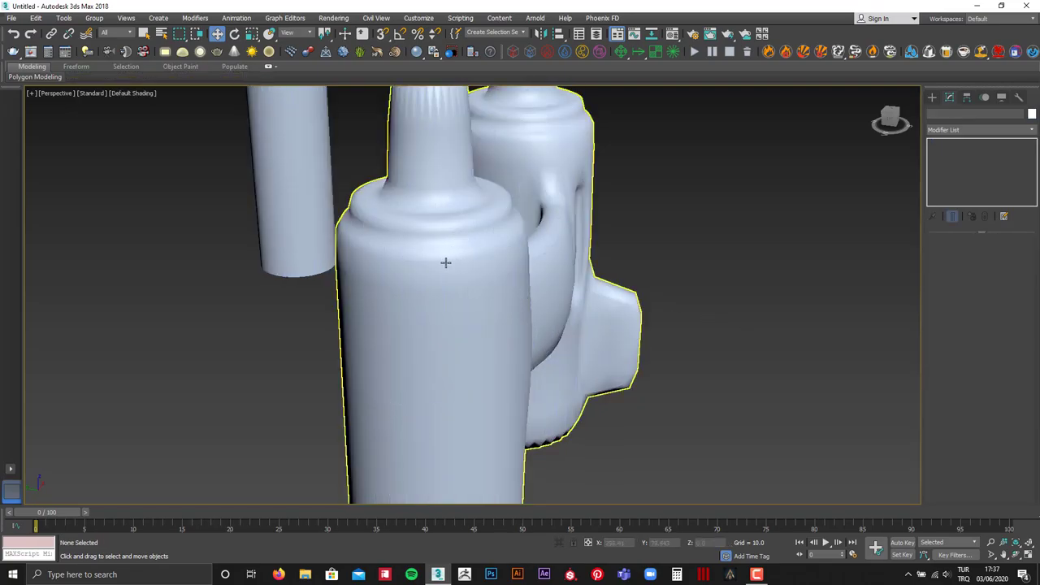
scroll(445, 262, "down", 2)
scroll(439, 140, "up", 2)
scroll(436, 148, "up", 2)
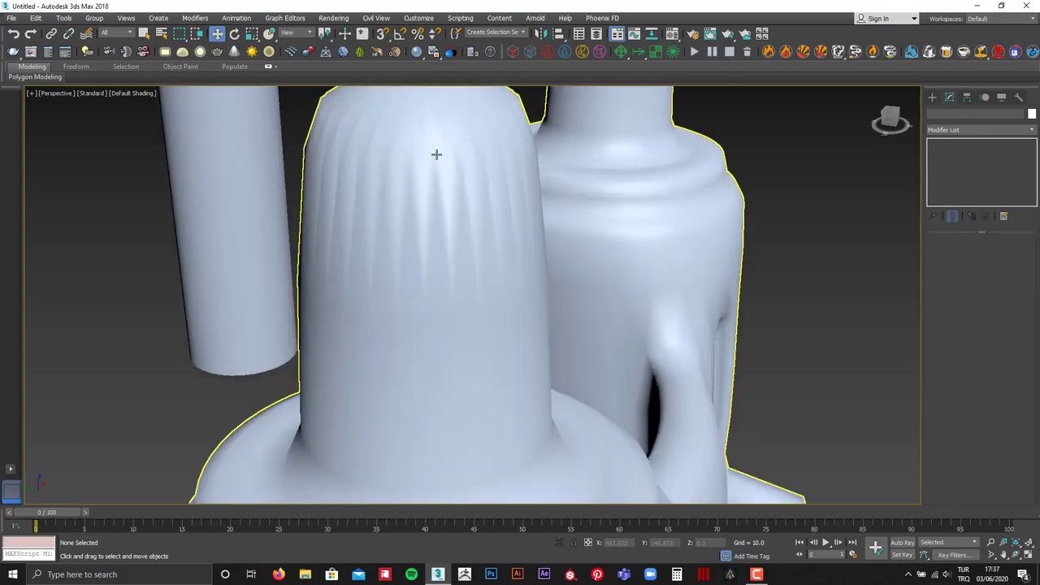
scroll(437, 154, "down", 3)
left_click(449, 162)
key("F4")
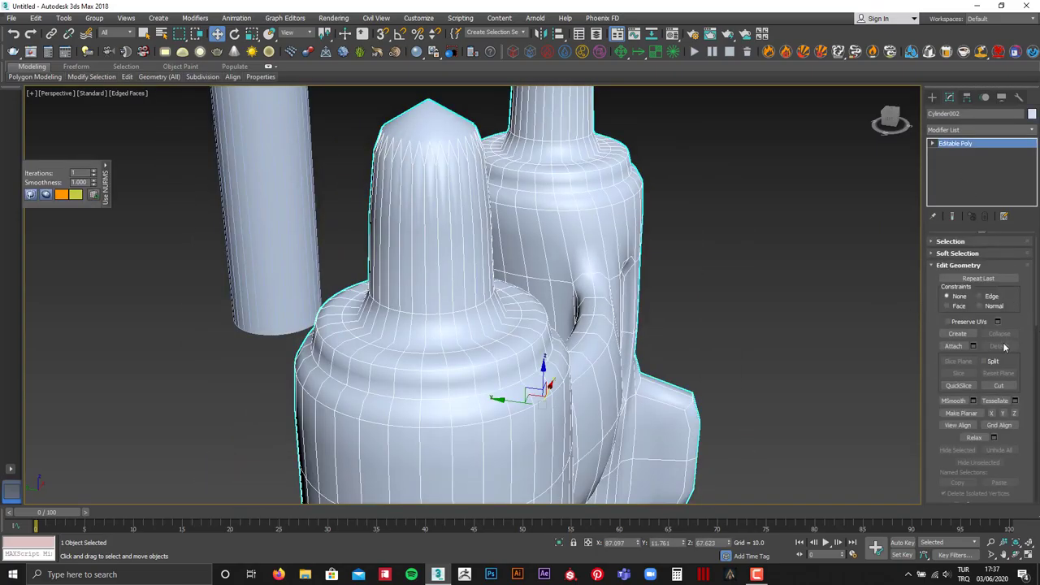
scroll(983, 403, "down", 3)
left_click(978, 399)
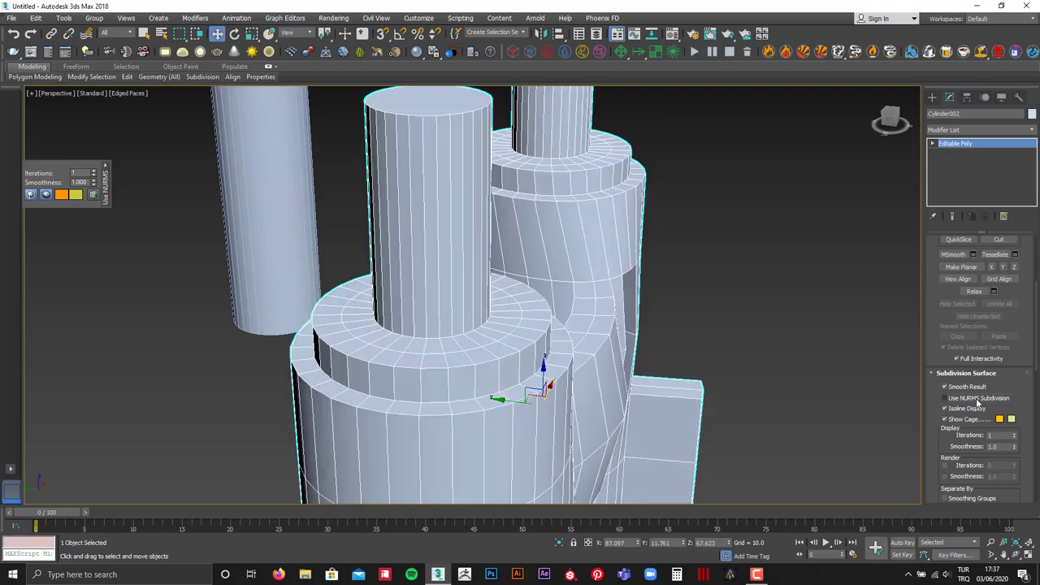
right_click(438, 147)
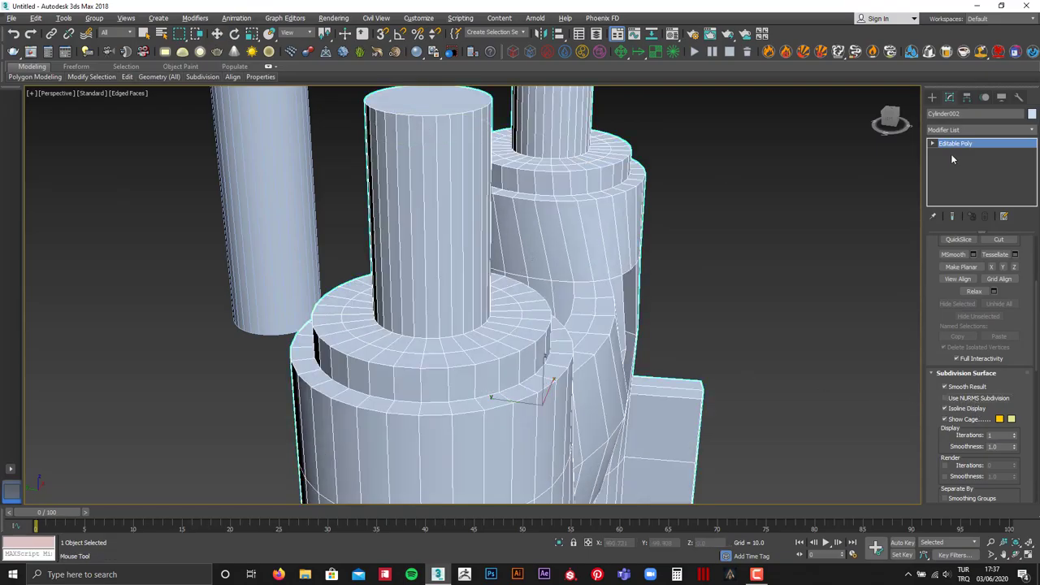
scroll(699, 272, "down", 4)
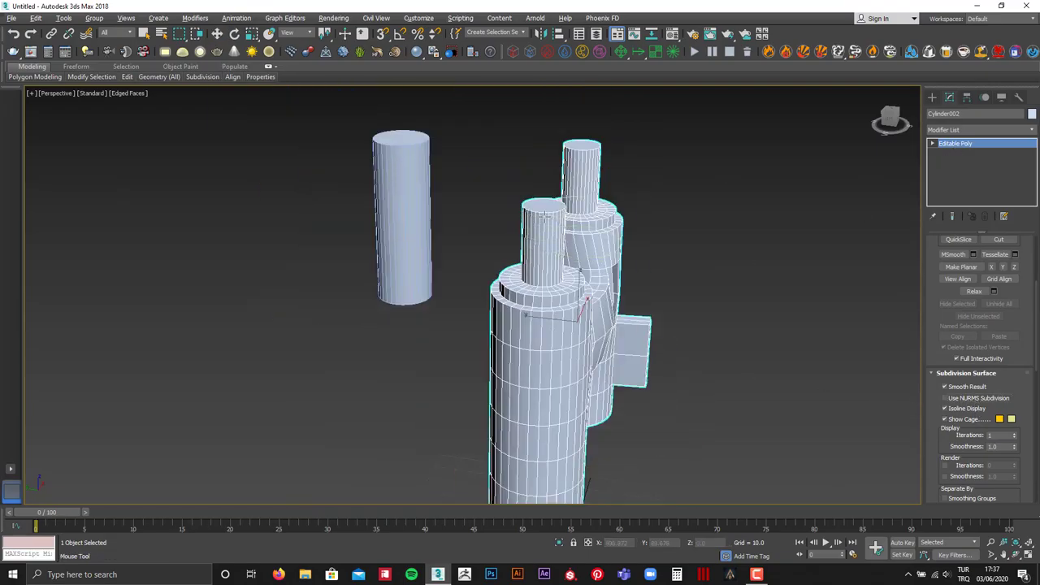
middle_click_drag(544, 216, 481, 173, "alt")
scroll(481, 172, "up", 5)
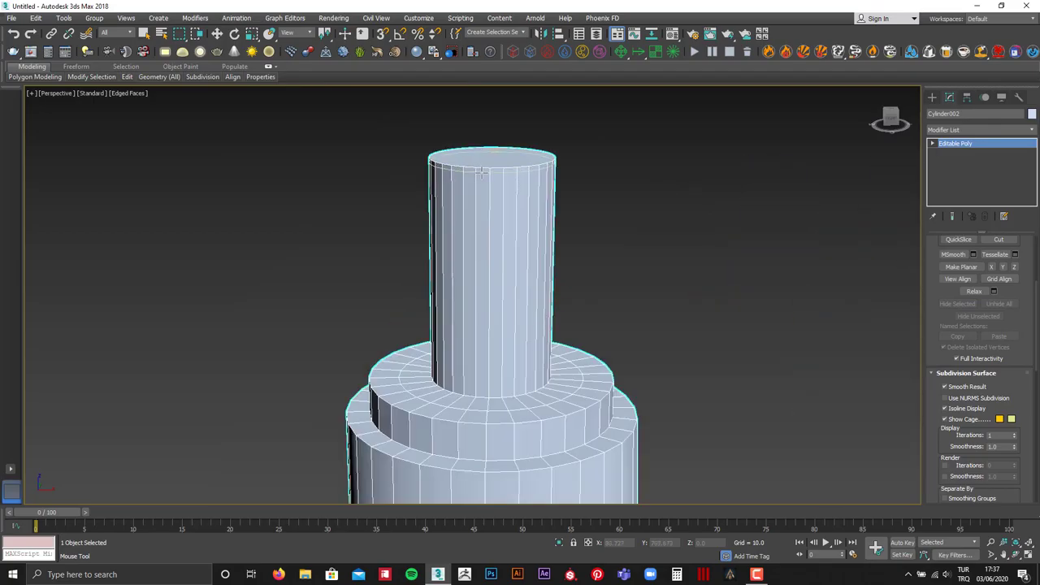
scroll(514, 317, "down", 3)
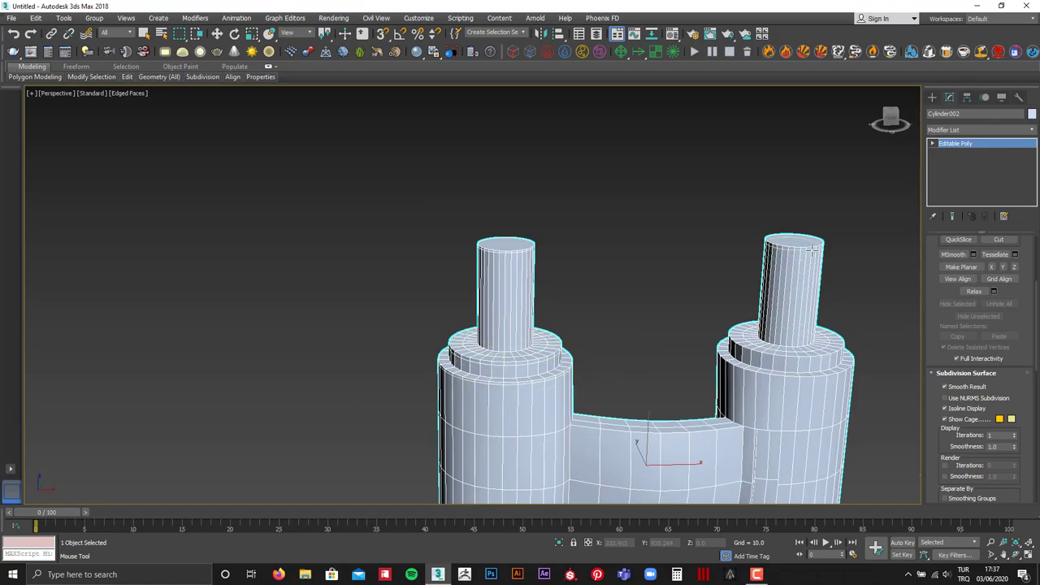
middle_click_drag(792, 289, 684, 260)
scroll(684, 260, "up", 4)
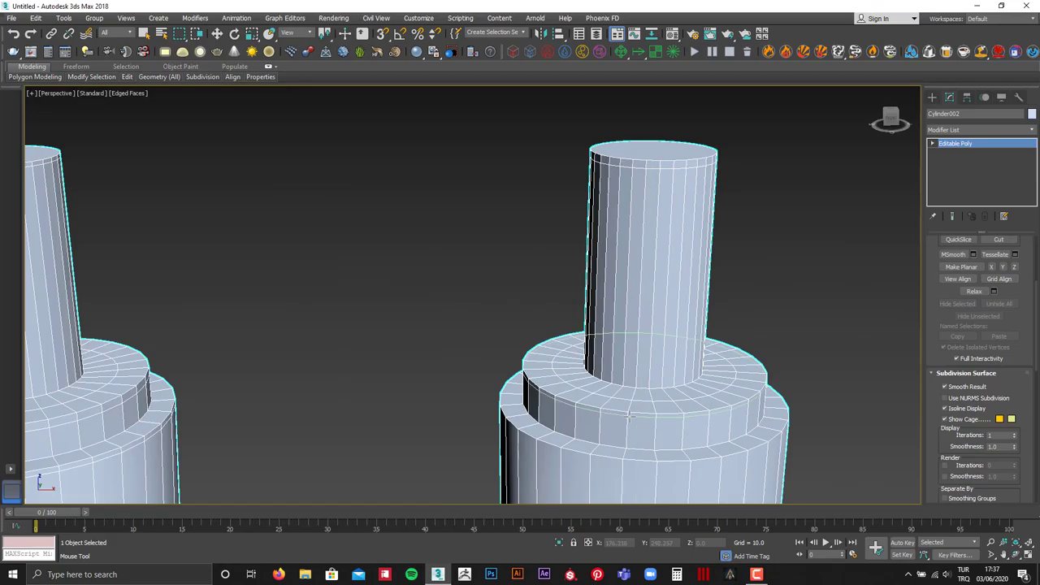
scroll(453, 366, "down", 4)
scroll(453, 366, "down", 4)
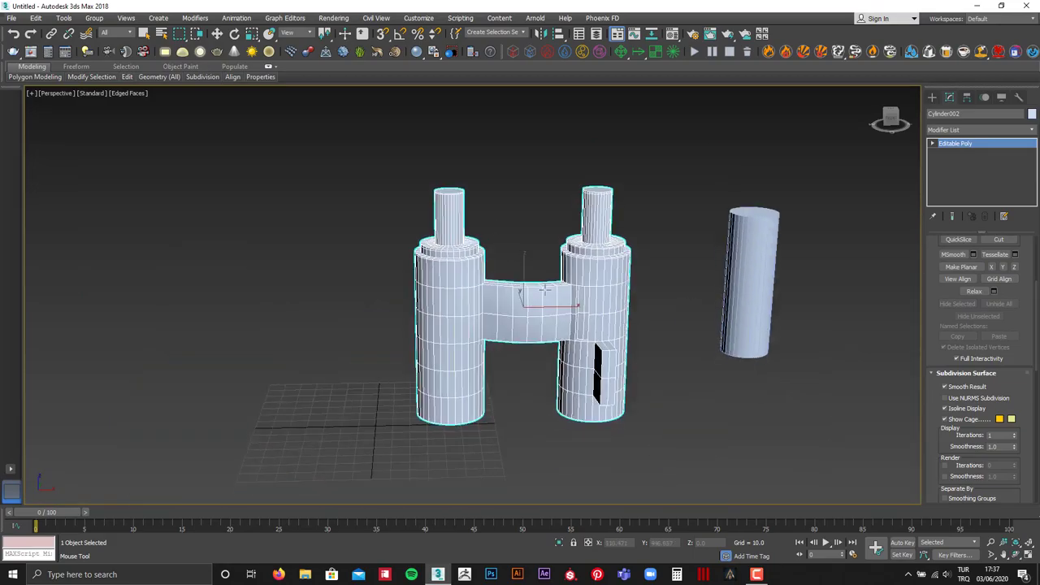
scroll(457, 425, "up", 5)
scroll(458, 425, "up", 2)
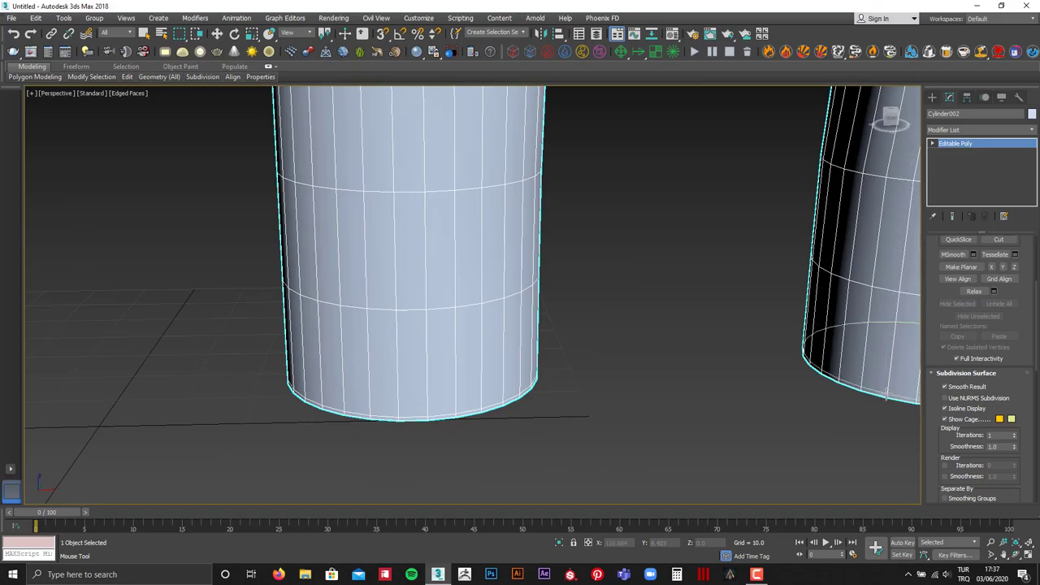
middle_click_drag(823, 400, 513, 316)
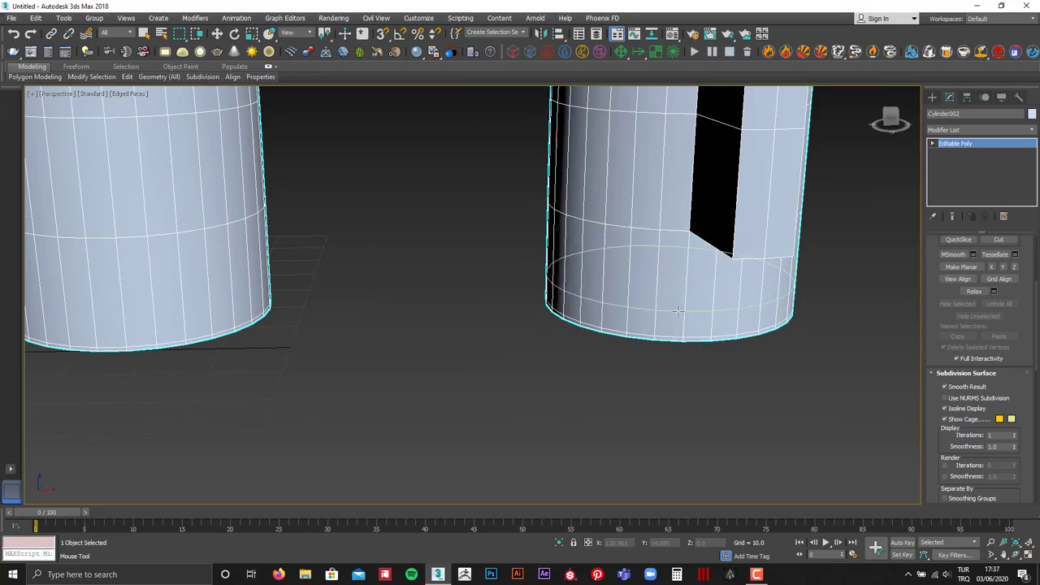
right_click(672, 301)
middle_click_drag(828, 299, 808, 271, "alt")
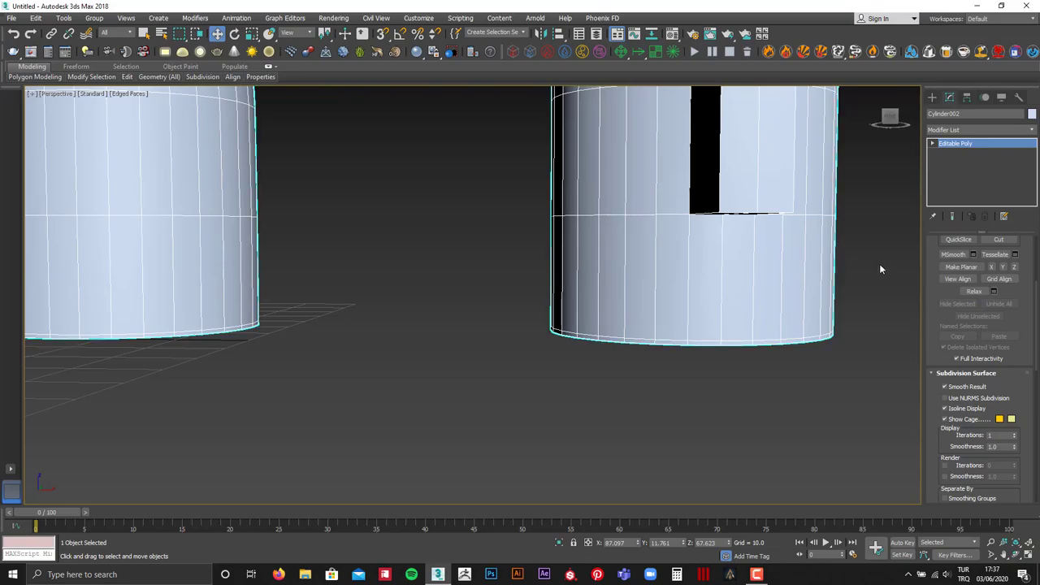
- In Edge mode, window-select the vertical edges around the right post's lower band
left_click_drag(880, 264, 564, 291)
key("2")
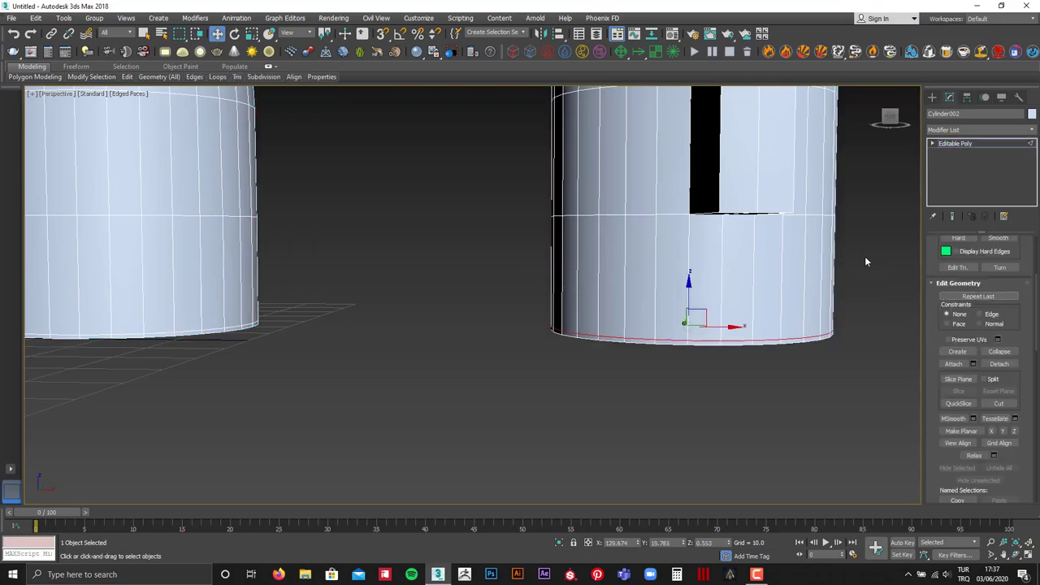
left_click_drag(865, 256, 520, 289)
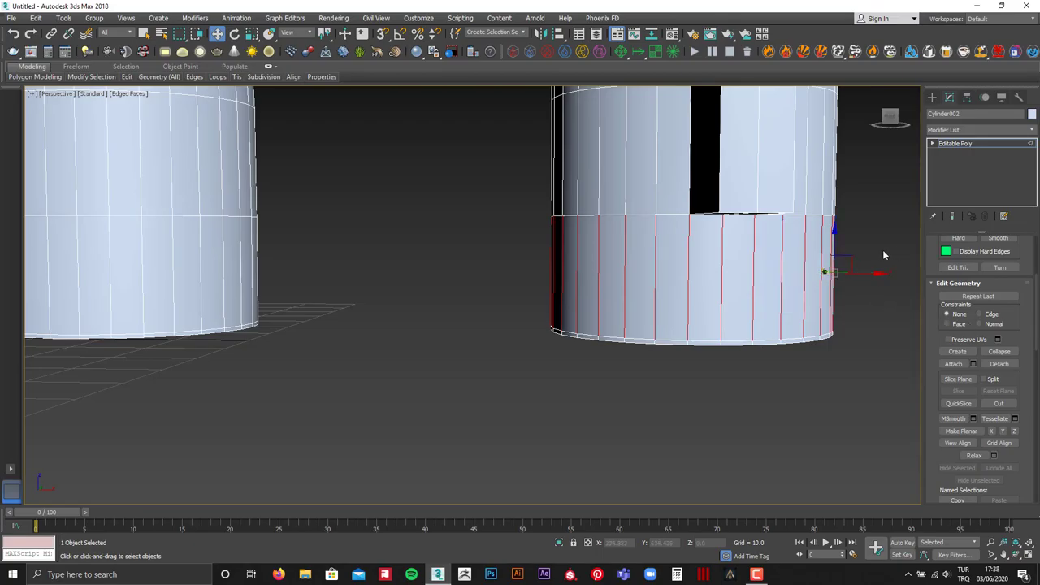
left_click(419, 18)
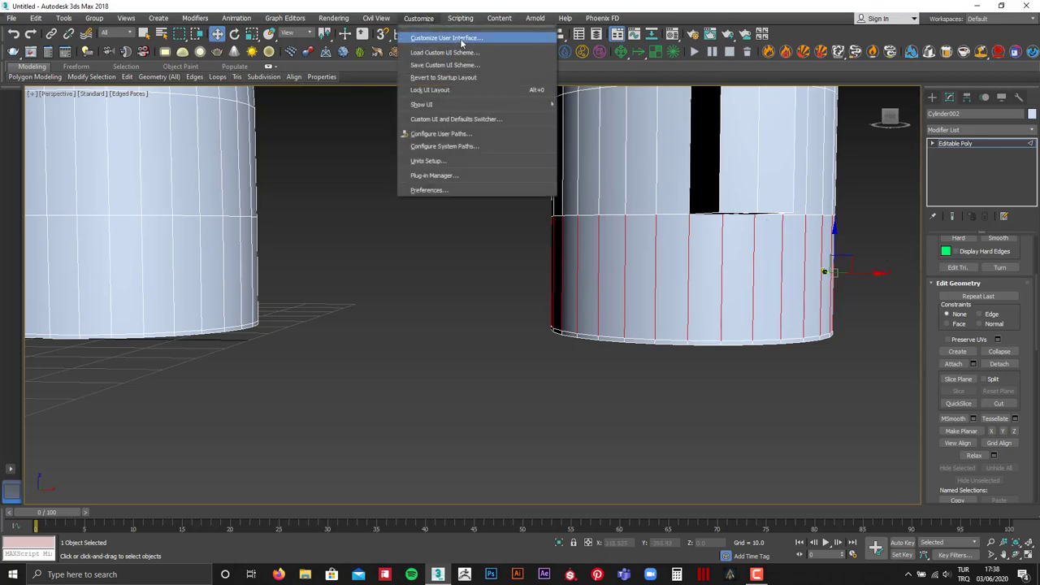
- In the Keyboard shortcut settings, select the Swift Loop action to view its assigned shortcut
left_click(461, 39)
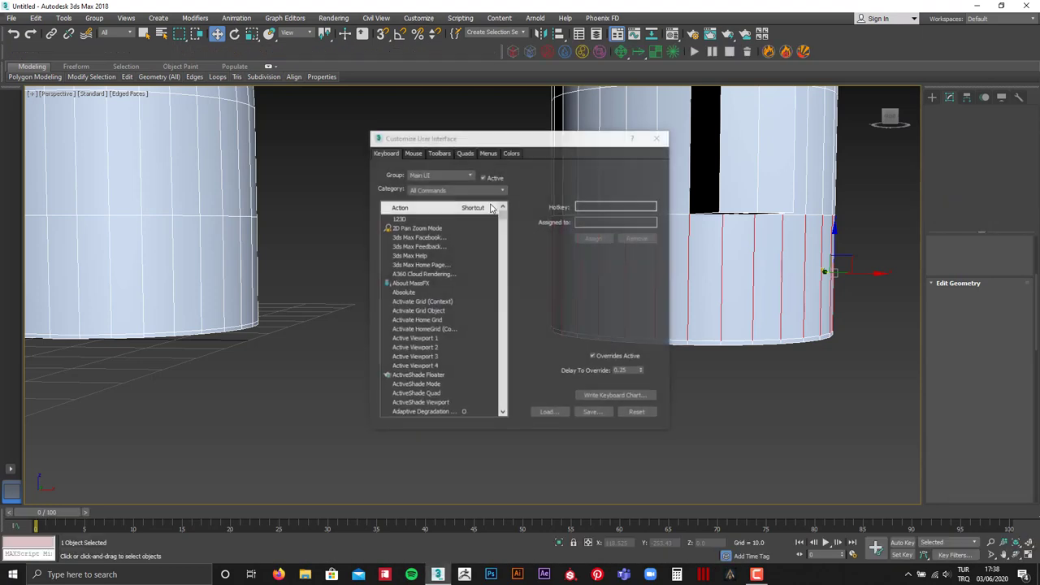
left_click_drag(502, 213, 503, 378)
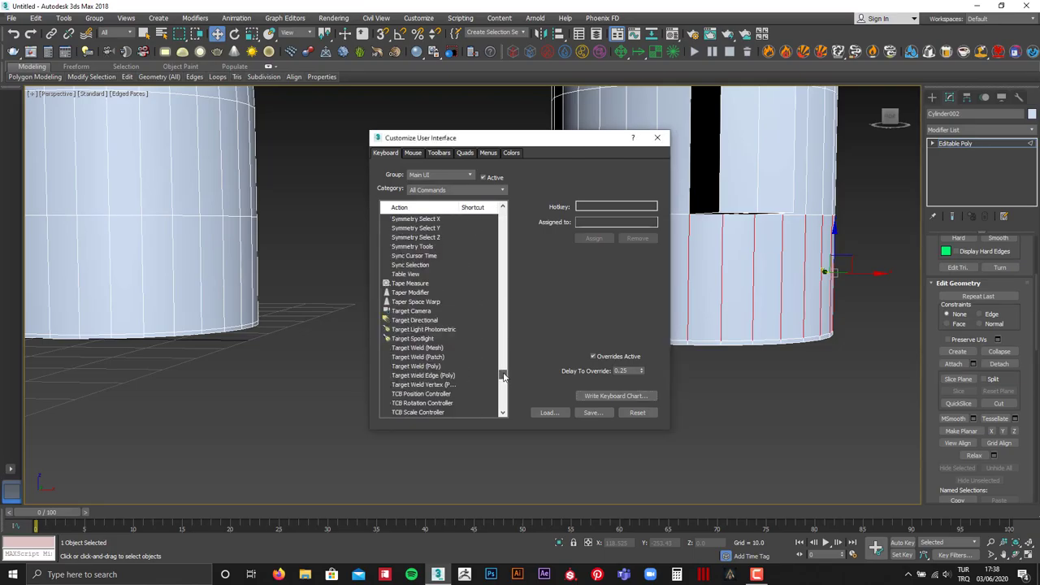
scroll(419, 292, "up", 5)
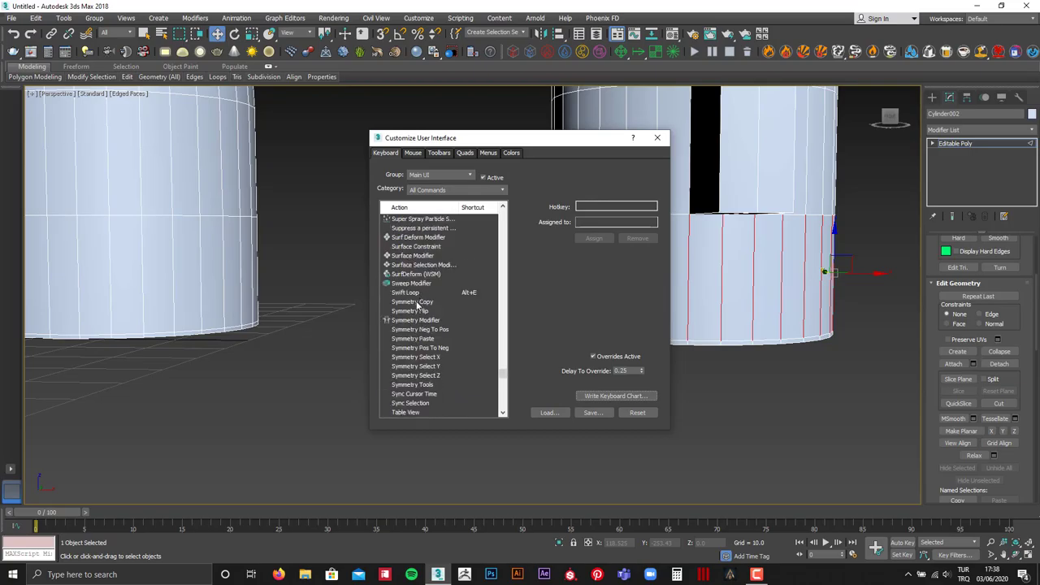
left_click(418, 295)
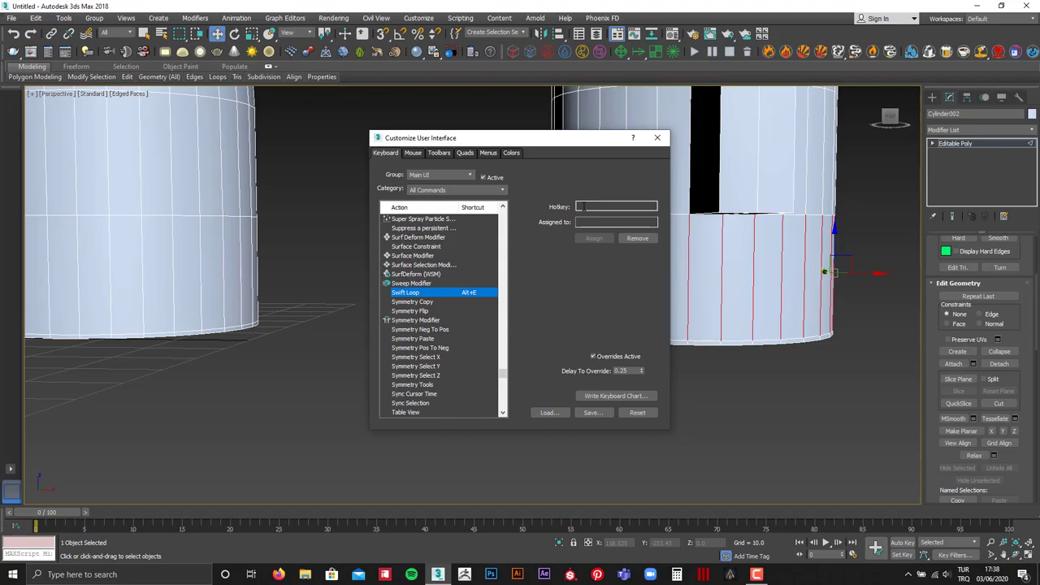
left_click(582, 207)
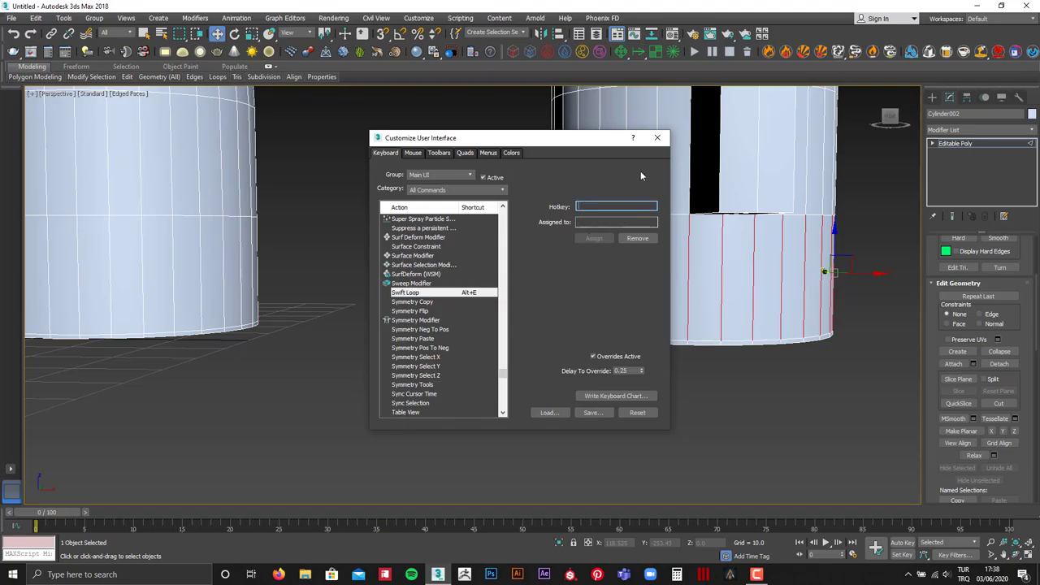
- Close the keyboard shortcut settings and orbit in close on the two cylinders
left_click(657, 140)
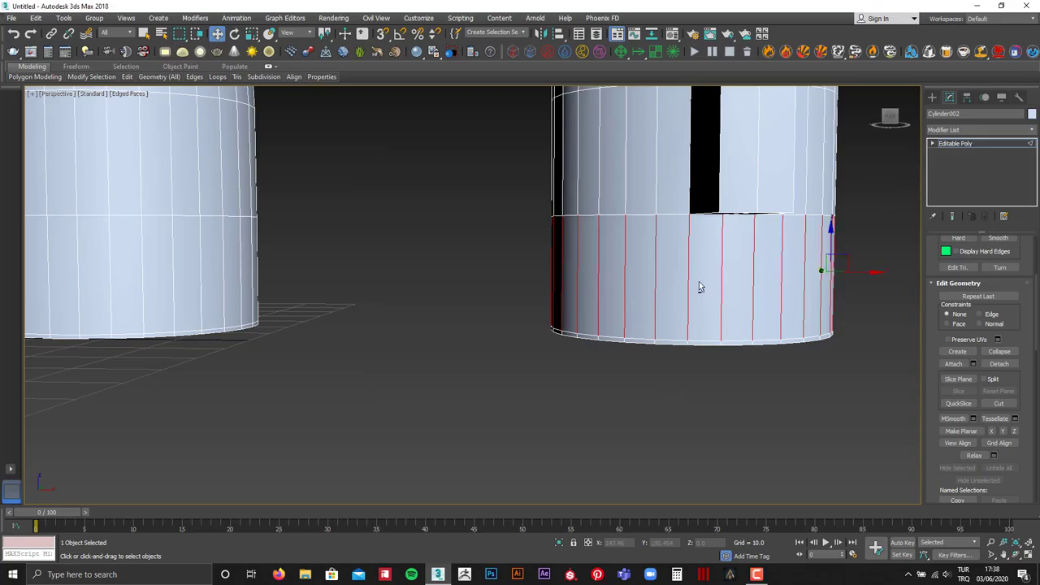
scroll(632, 288, "down", 2)
left_click(806, 198)
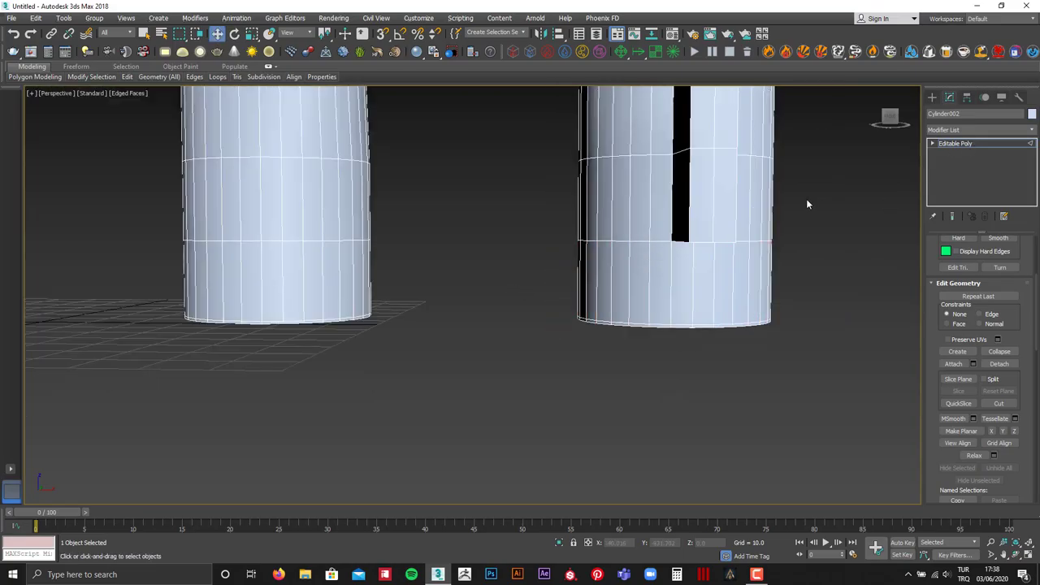
middle_click_drag(807, 198, 771, 214, "alt")
scroll(612, 260, "up", 3)
middle_click_drag(612, 260, 386, 238, "alt")
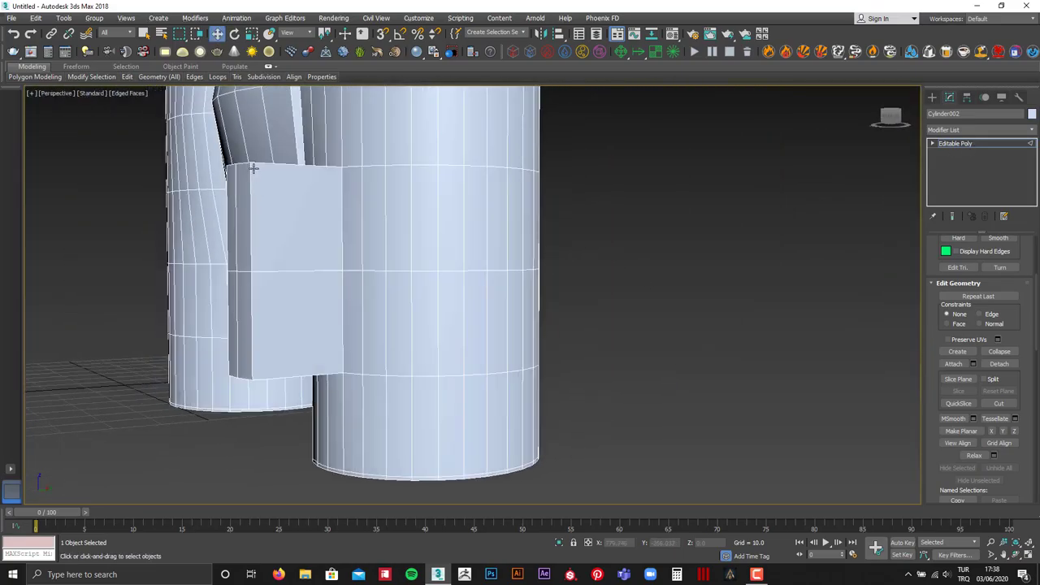
- Select and inspect the edge loops at the side tab's front corner and bottom
double_click(253, 167)
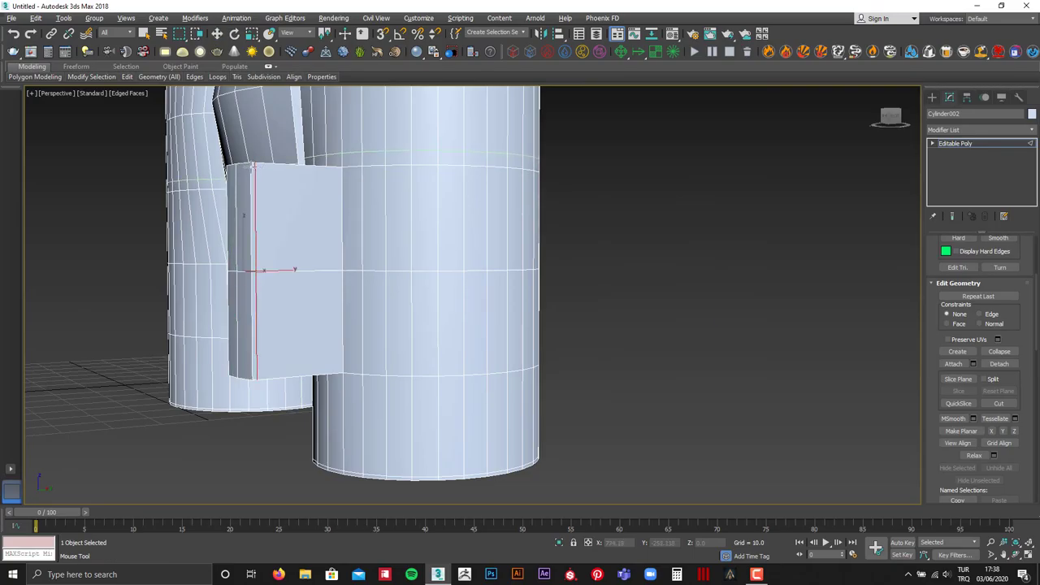
mouse_move(252, 168)
middle_mouse_down("alt")
mouse_move(338, 228)
mouse_move(453, 235)
middle_mouse_up("alt")
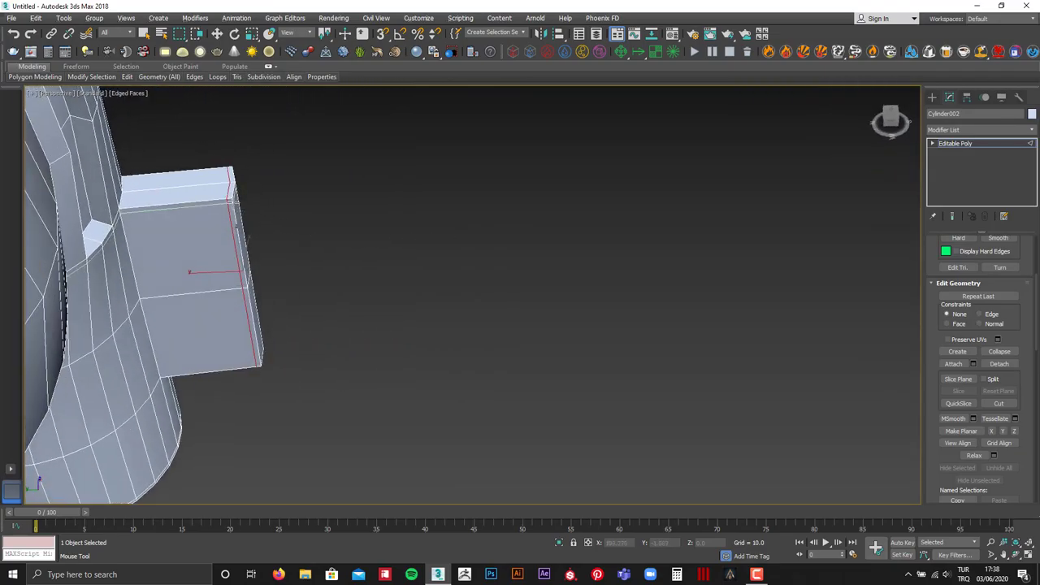
double_click(210, 369)
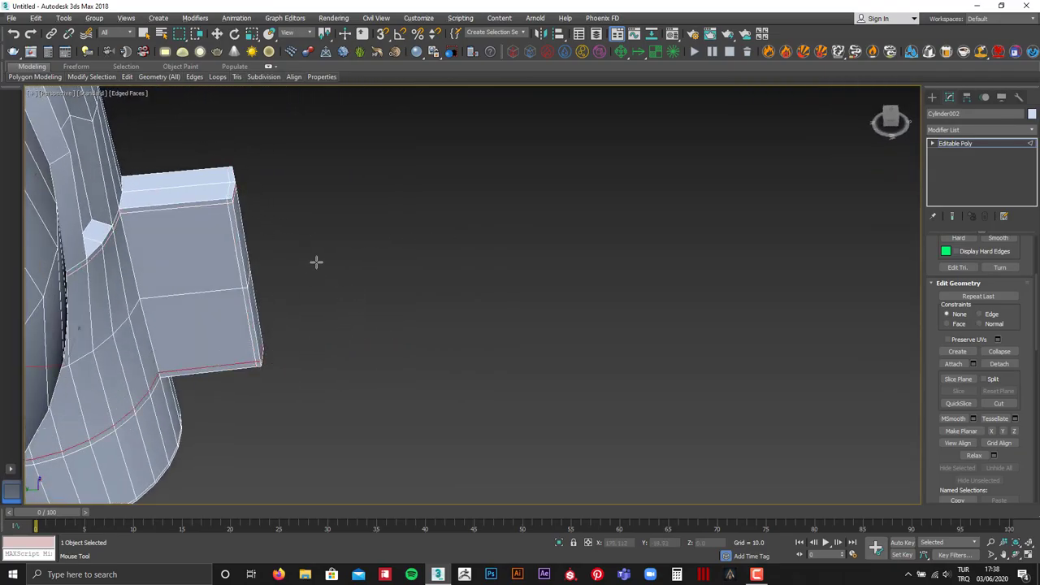
scroll(292, 281, "down", 5)
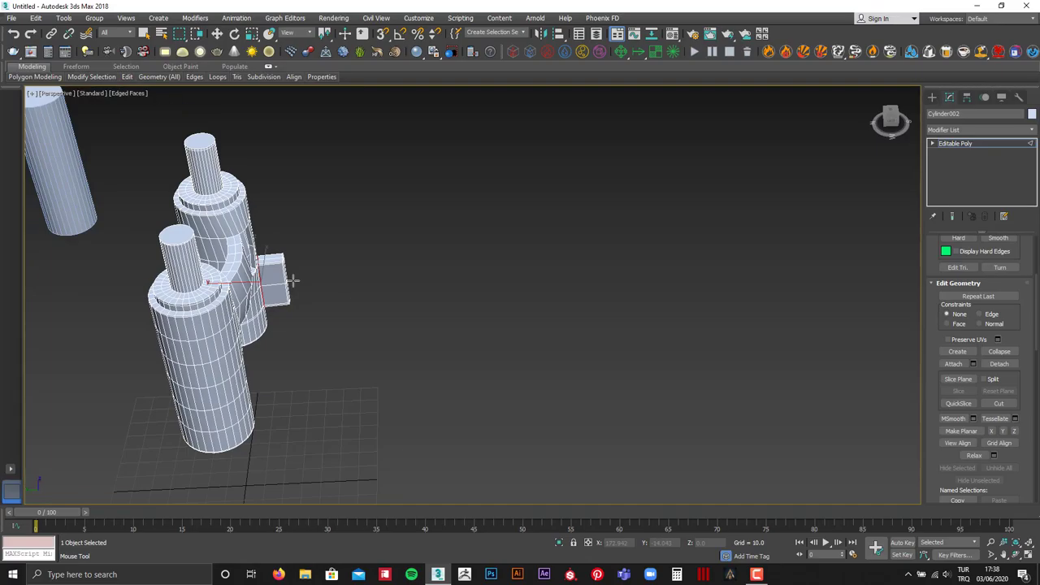
mouse_move(292, 281)
middle_mouse_down("alt")
mouse_move(316, 285)
mouse_move(291, 283)
middle_mouse_up("alt")
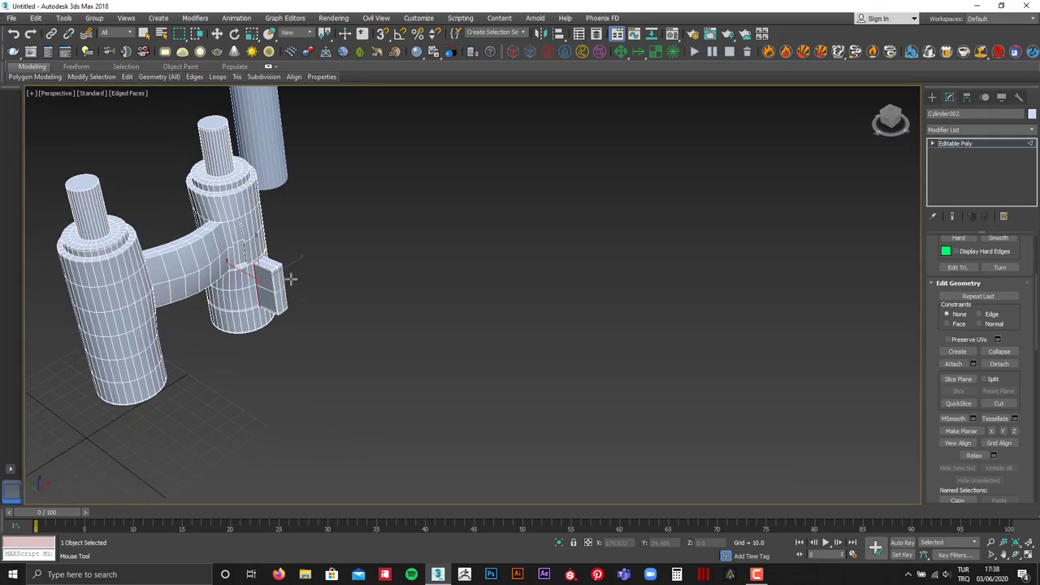
- Switch to the Move tool and return the editable poly to object level
key("w")
left_click(959, 143)
scroll(983, 379, "down", 5)
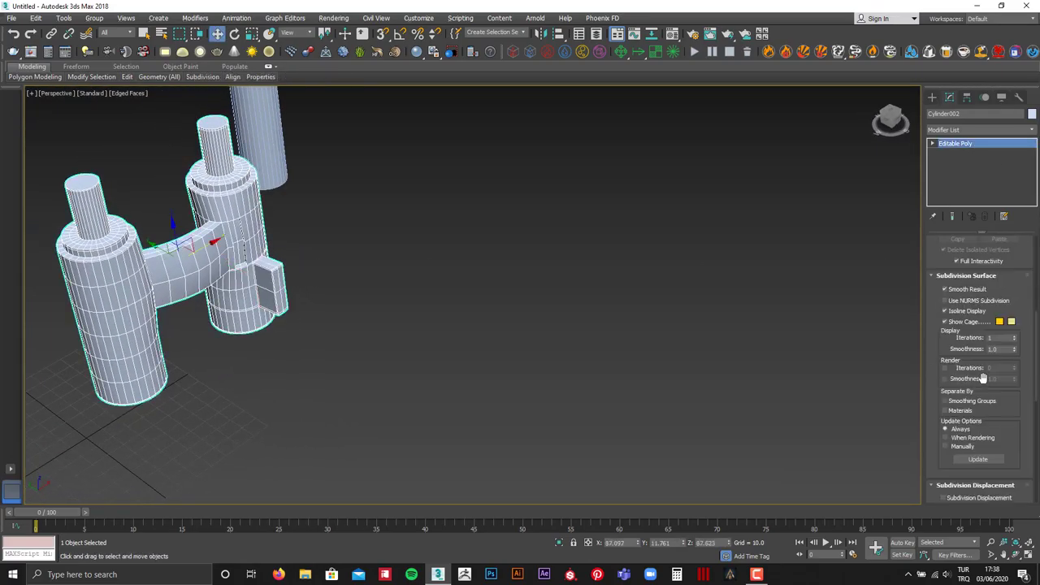
- Turn on NURMS subdivision and show the H model shaded without edged faces
left_click(979, 301)
mouse_move(671, 307)
middle_mouse_down("alt")
mouse_move(488, 279)
mouse_move(463, 289)
middle_mouse_up("alt")
key("F3")
key("F3")
key("F4")
left_click(414, 262)
middle_click_drag(188, 218, 149, 179, "alt")
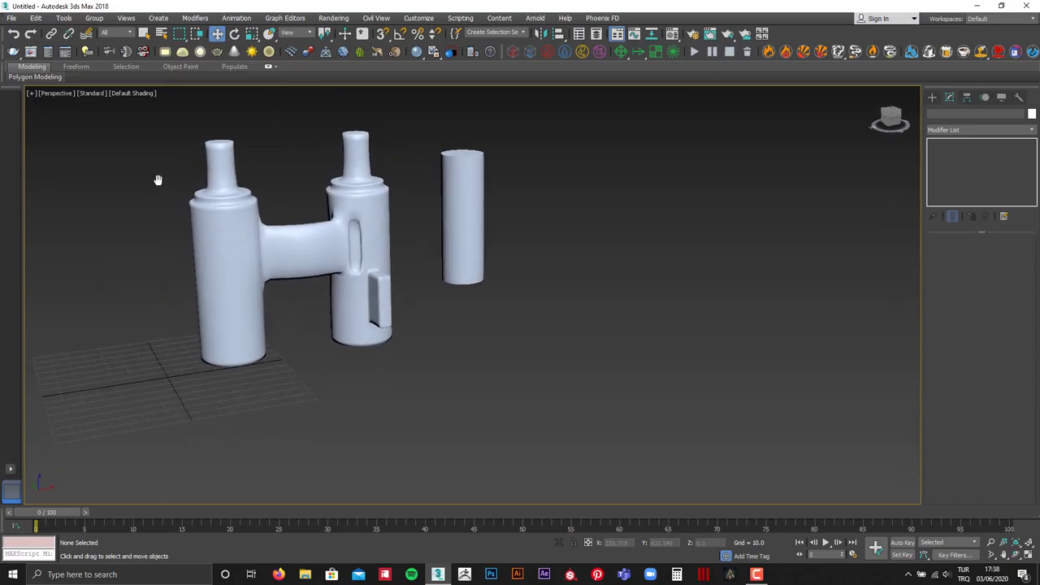
scroll(273, 191, "up", 2)
left_click(476, 272)
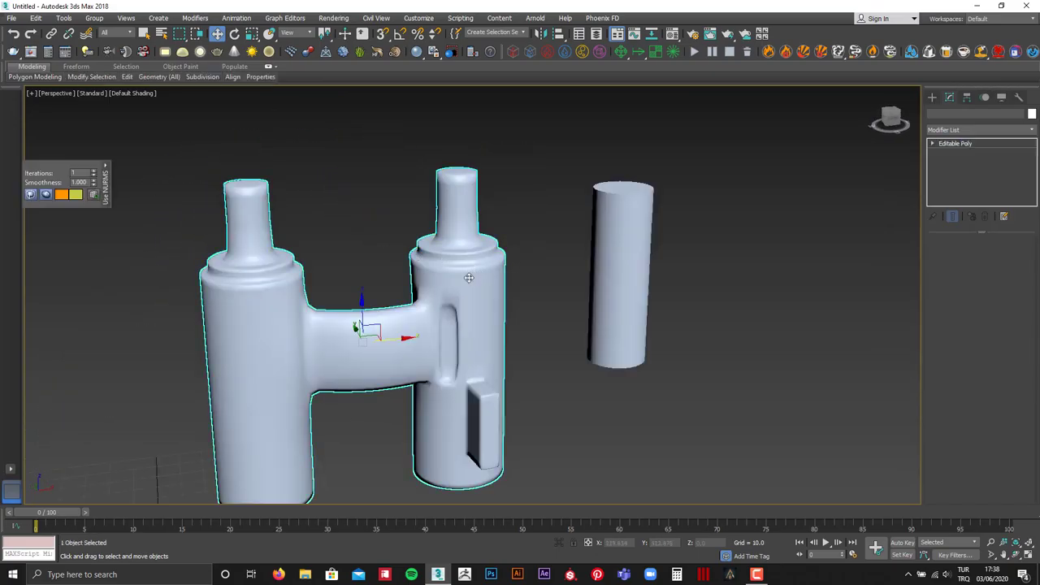
- Raise display iterations to 2 and show polygon statistics in the viewport
left_click(952, 266)
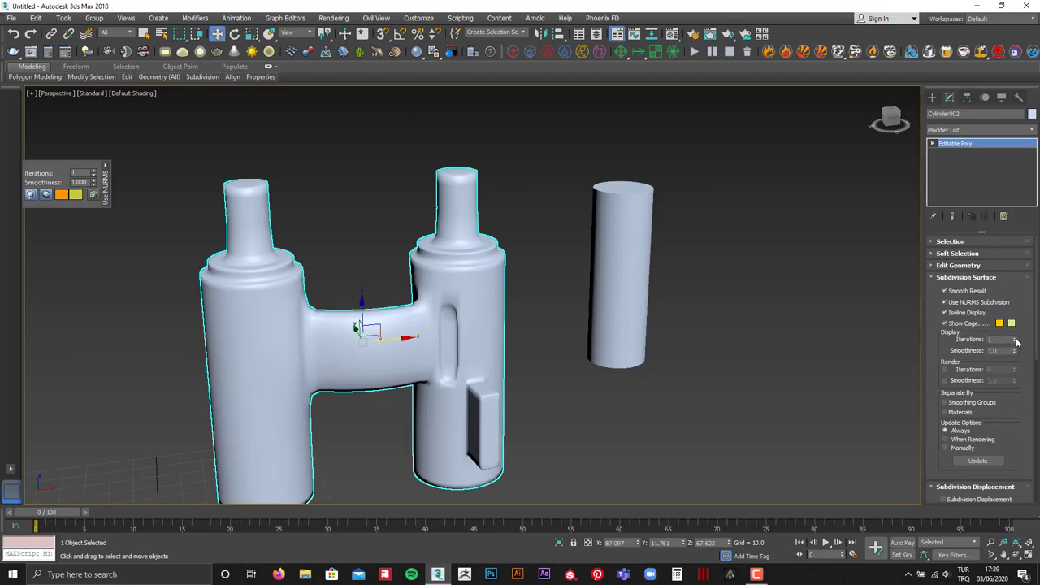
left_click(1016, 339)
scroll(480, 296, "up", 4)
key("7")
- Try display iterations of 3 and 0, then settle on 1
left_click(1015, 339)
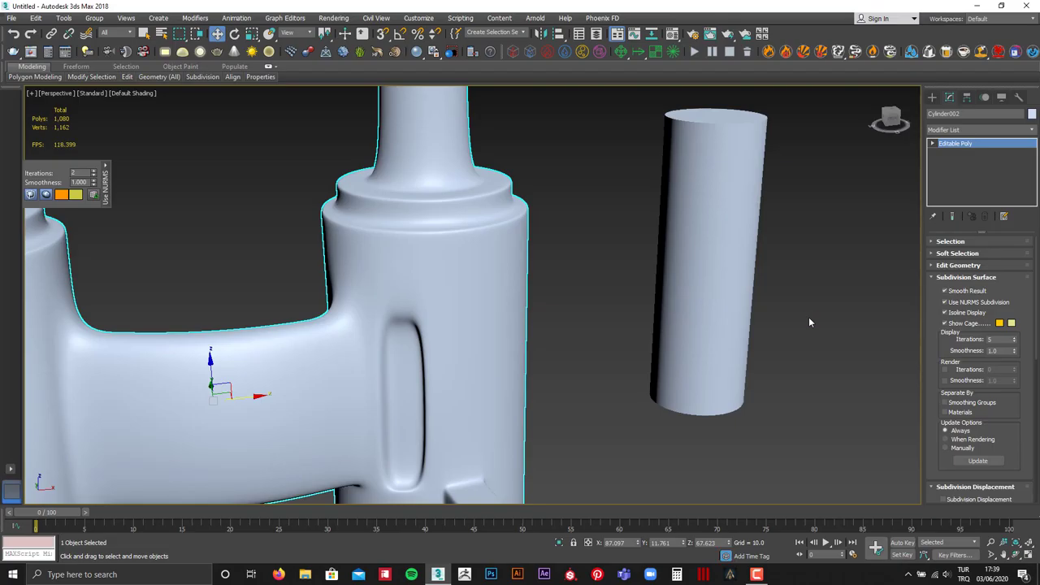
left_click(1015, 342)
left_click(964, 343)
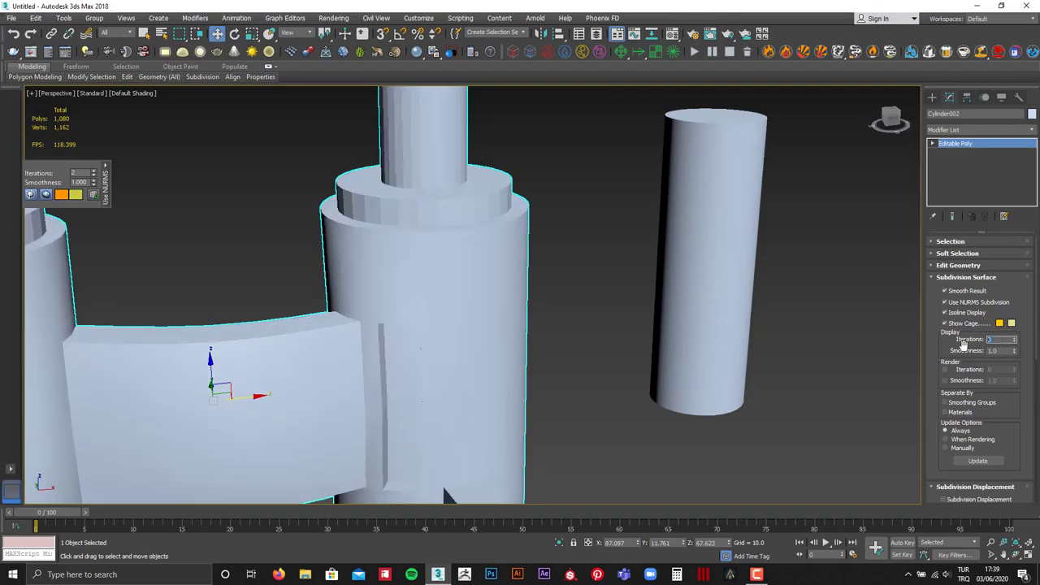
key("Return")
scroll(596, 326, "down", 3)
scroll(333, 278, "down", 3)
mouse_move(333, 278)
middle_mouse_down("alt")
mouse_move(404, 324)
mouse_move(452, 336)
mouse_move(509, 334)
middle_mouse_up("alt")
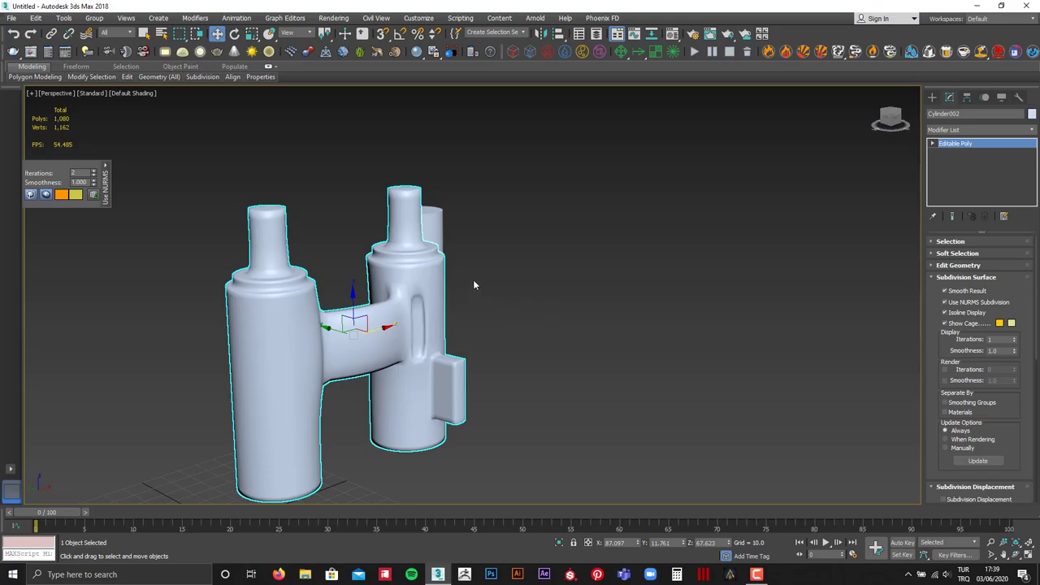
scroll(475, 285, "down", 2)
scroll(475, 285, "down", 3)
scroll(475, 284, "down", 2)
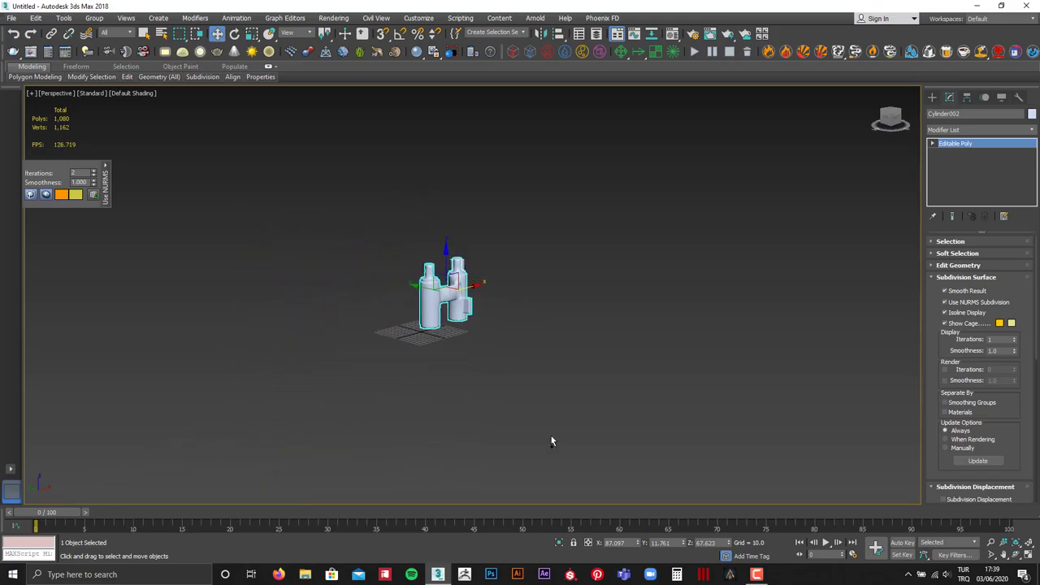
scroll(604, 280, "down", 2)
scroll(605, 280, "down", 1)
scroll(597, 325, "down", 1)
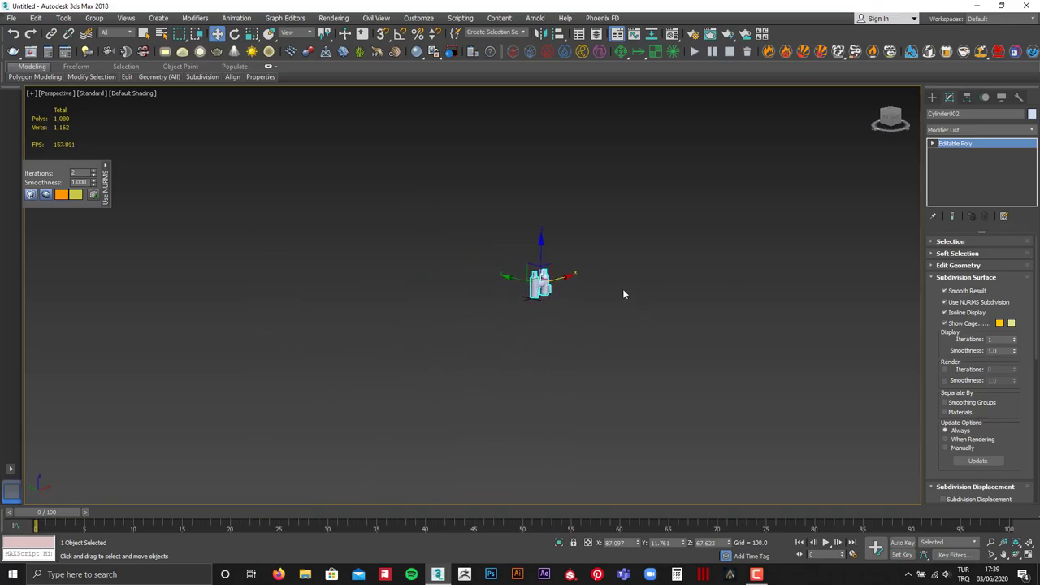
middle_click_drag(580, 281, 584, 280, "alt")
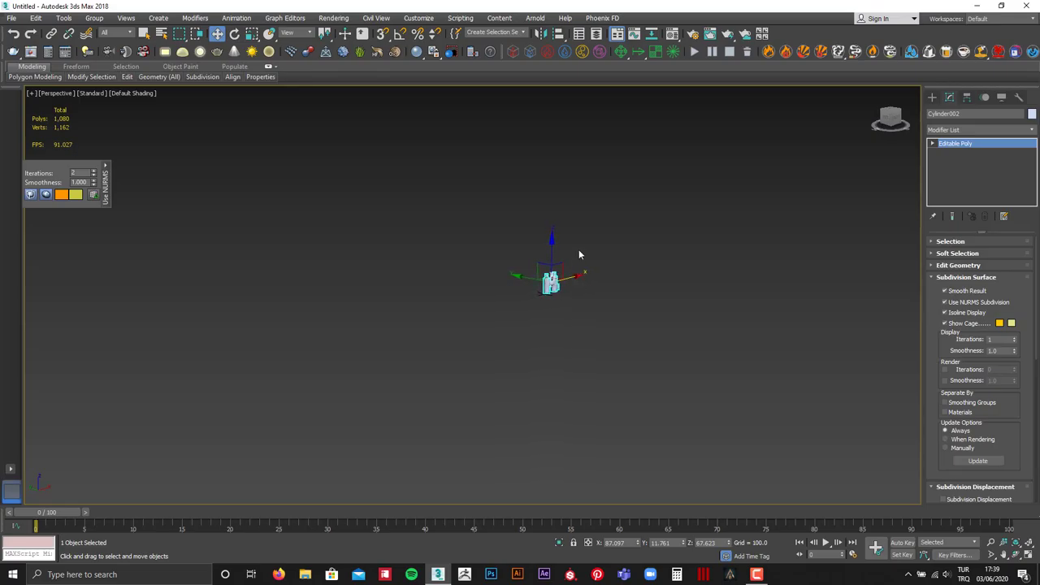
scroll(579, 260, "up", 1)
scroll(581, 284, "up", 4)
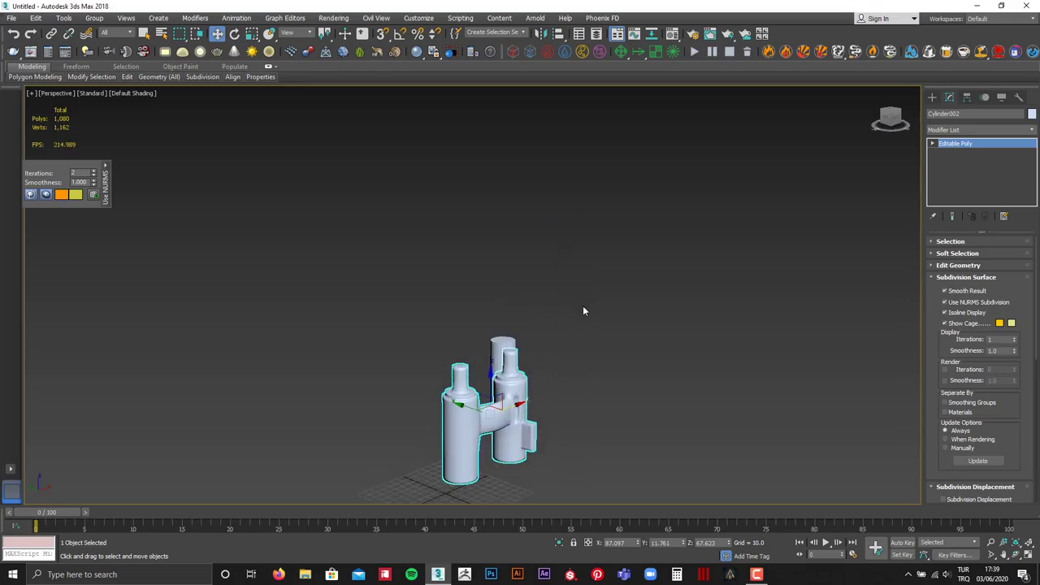
middle_click_drag(583, 311, 553, 291, "alt")
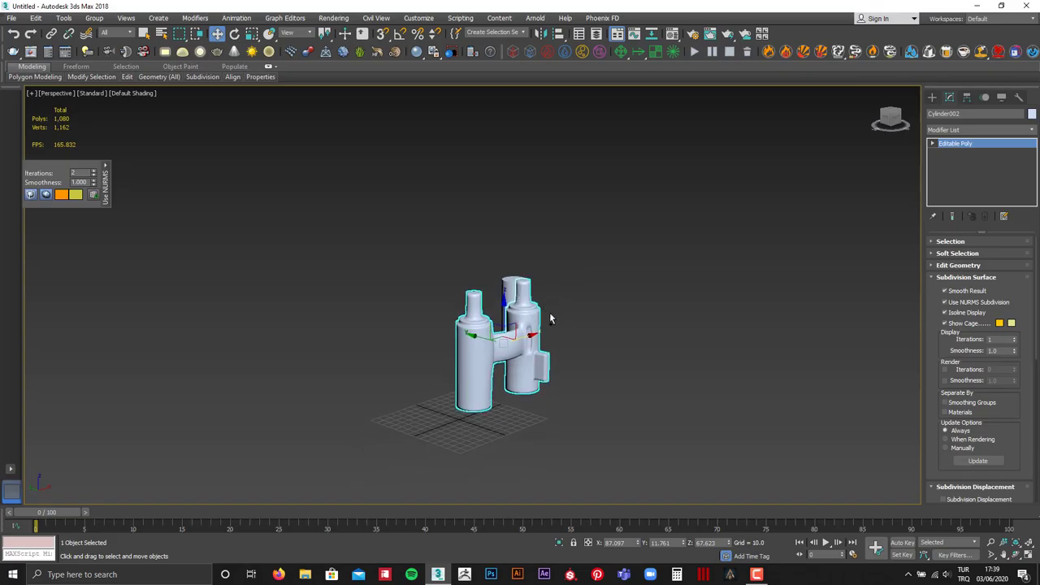
scroll(550, 318, "up", 3)
scroll(550, 319, "up", 4)
scroll(549, 319, "down", 2)
scroll(549, 318, "down", 3)
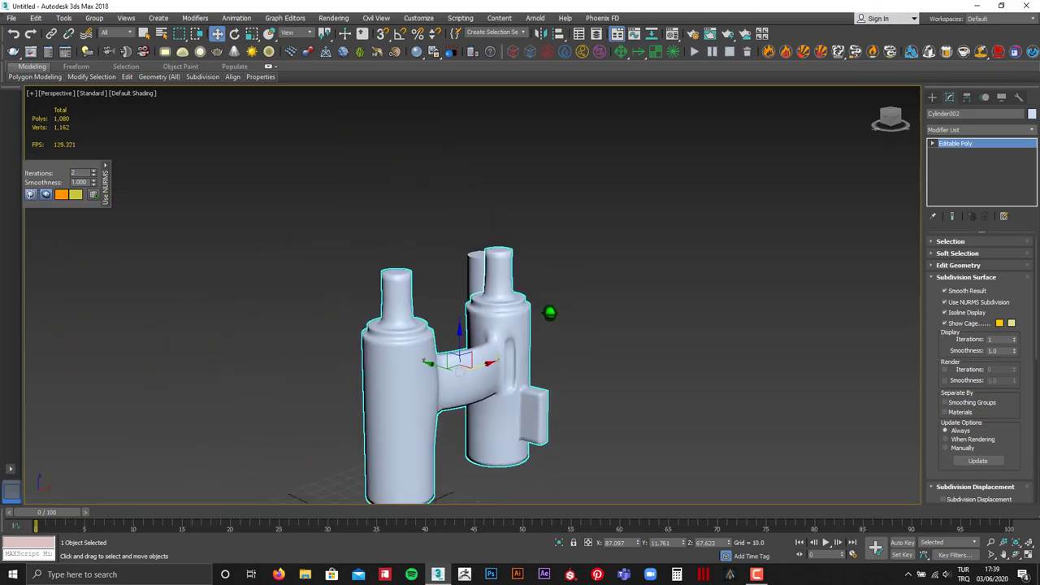
scroll(549, 312, "up", 3)
scroll(550, 313, "up", 3)
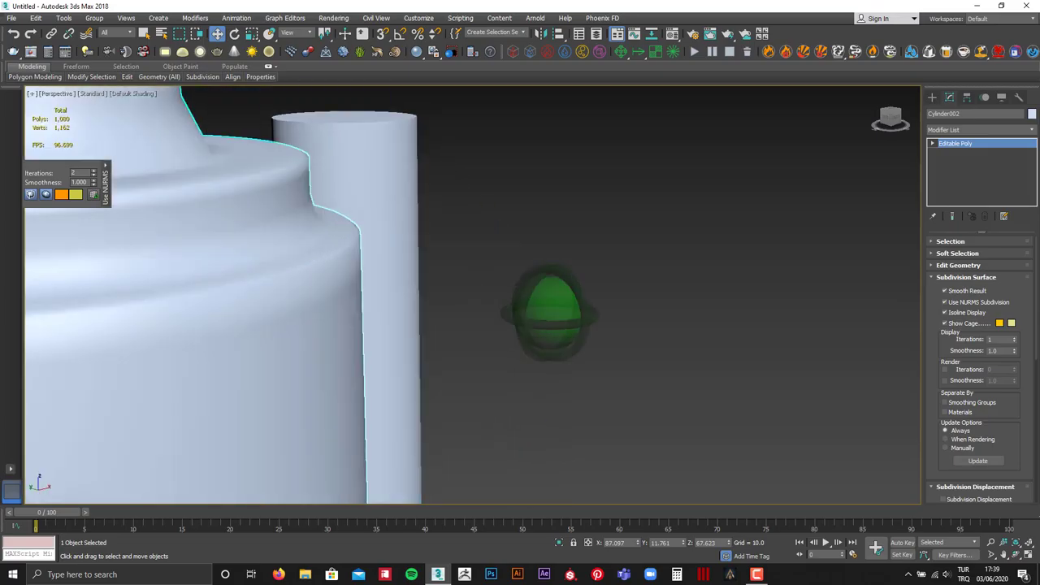
left_click(550, 210)
middle_click_drag(506, 239, 395, 213, "alt")
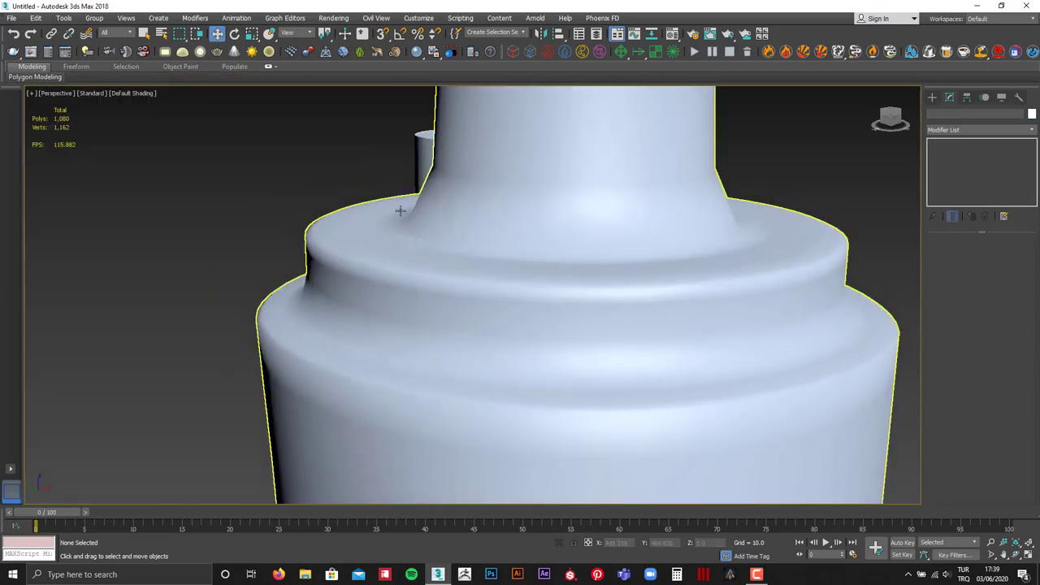
scroll(395, 212, "up", 2)
scroll(395, 212, "up", 2)
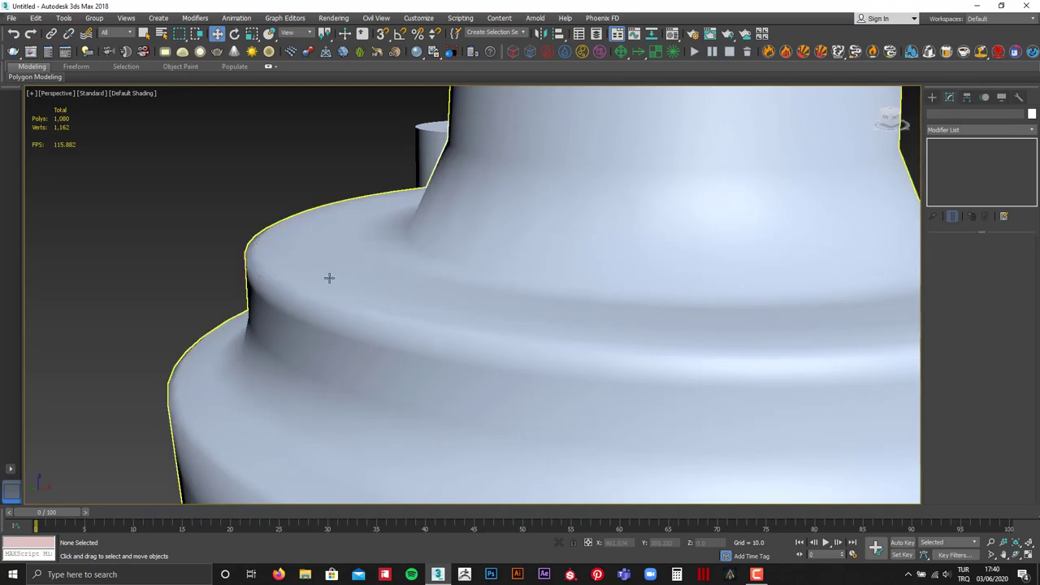
scroll(300, 272, "down", 2)
scroll(300, 269, "down", 4)
scroll(476, 285, "down", 4)
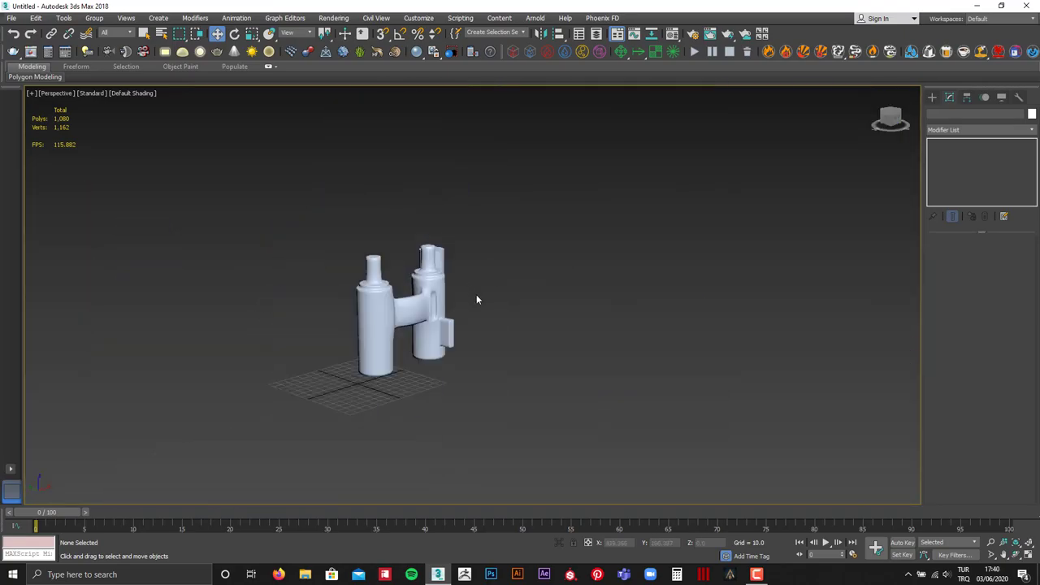
key("z")
scroll(630, 321, "down", 3)
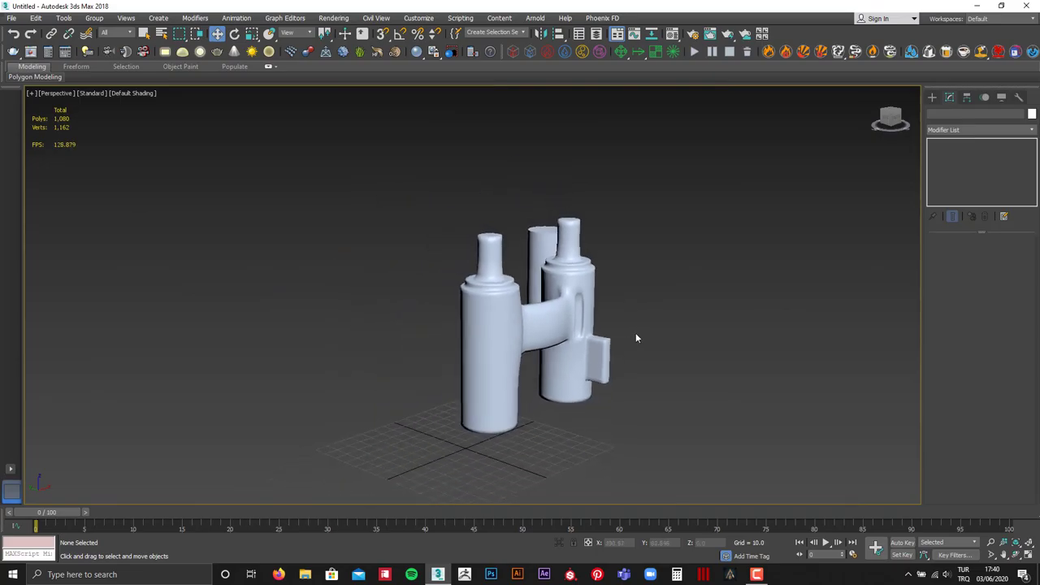
mouse_move(637, 338)
middle_mouse_down("alt")
mouse_move(576, 342)
mouse_move(533, 324)
middle_mouse_up("alt")
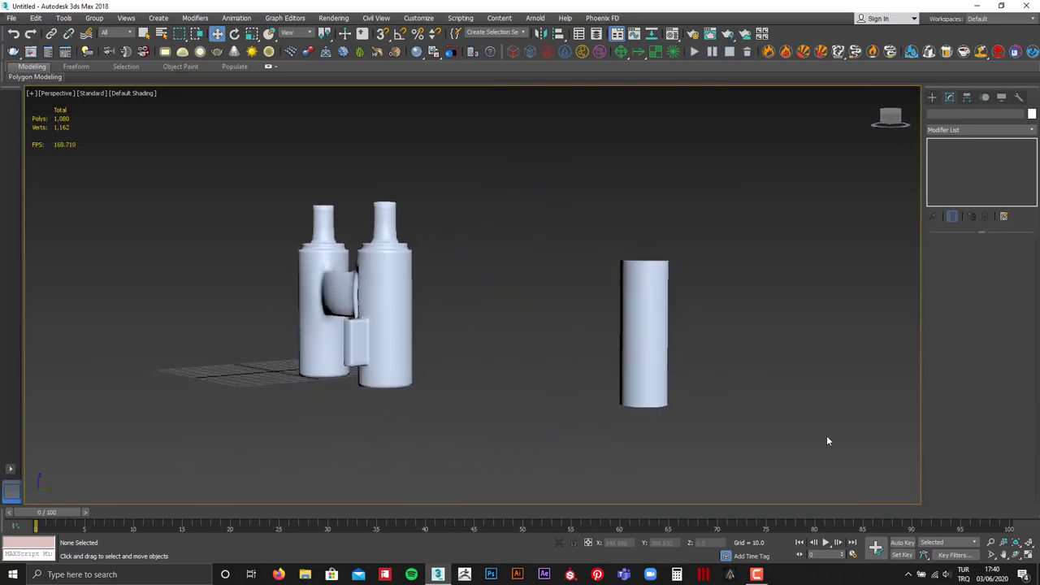
left_click(756, 575)
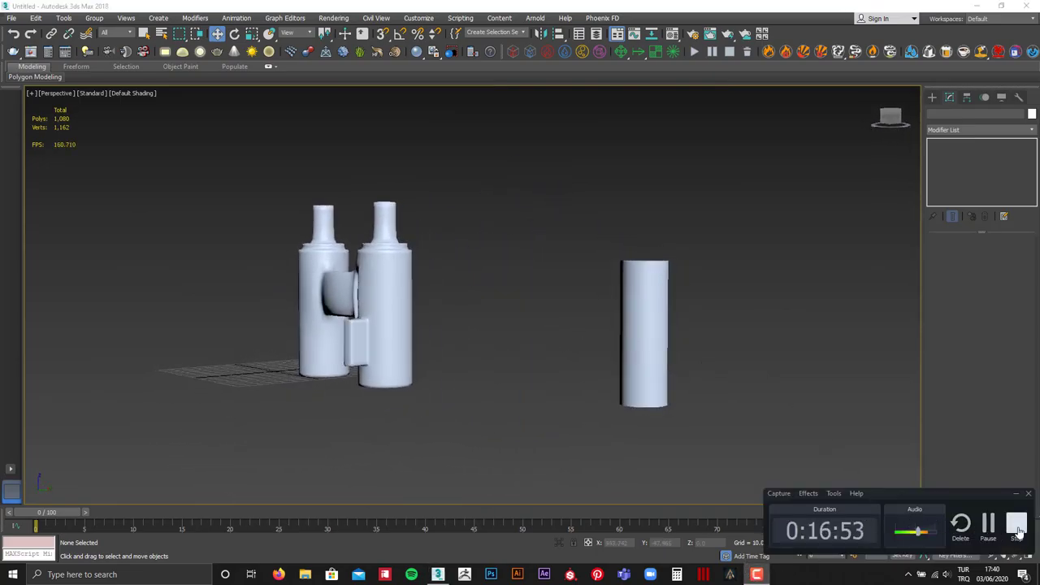